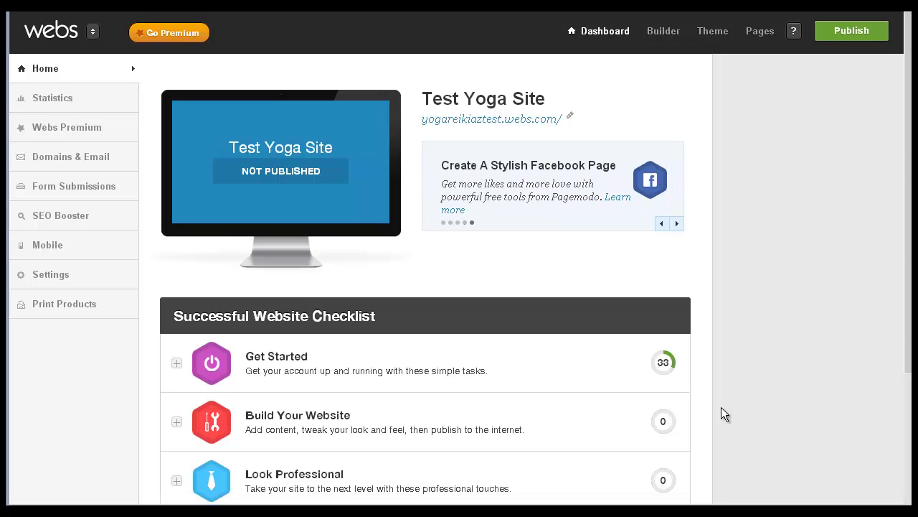
Step: Open Test Yoga Site in the builder, visit Sessions, then return to Home
{"action": "left_click", "coordinate": [229, 166]}
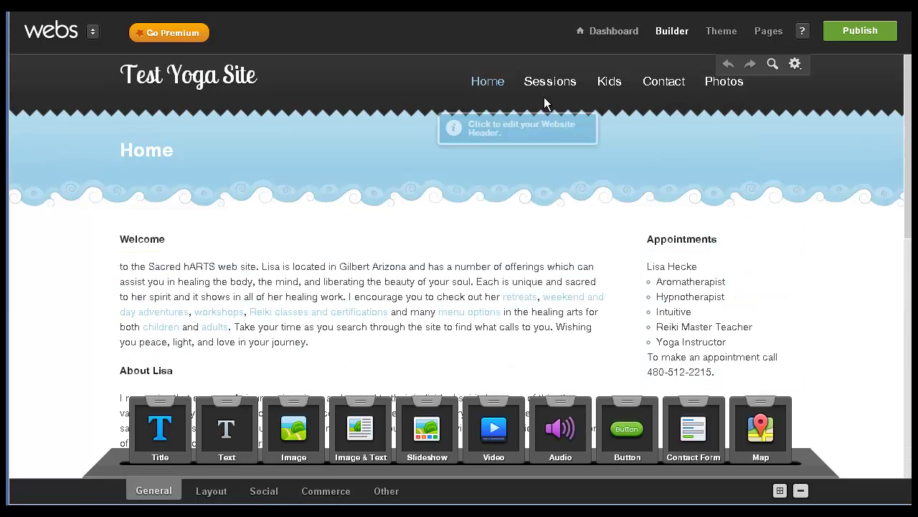
{"action": "left_click", "coordinate": [548, 87]}
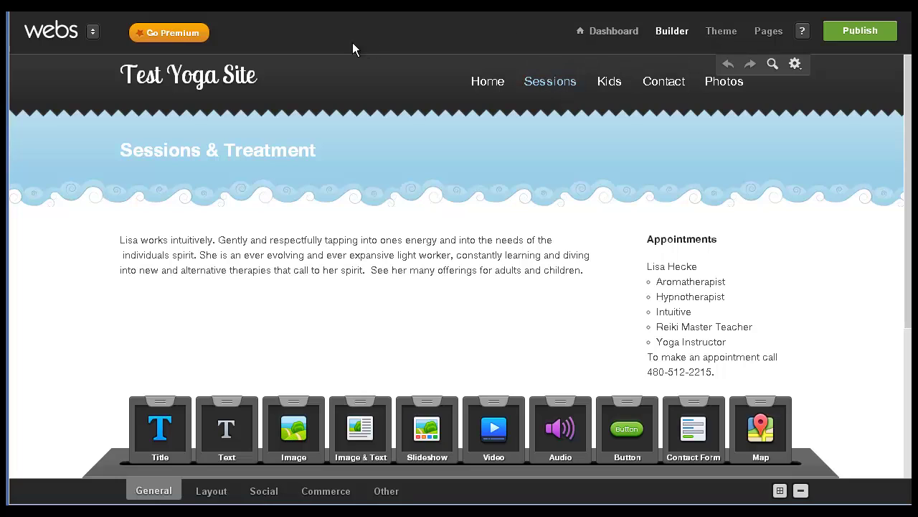
{"action": "left_click", "coordinate": [476, 85]}
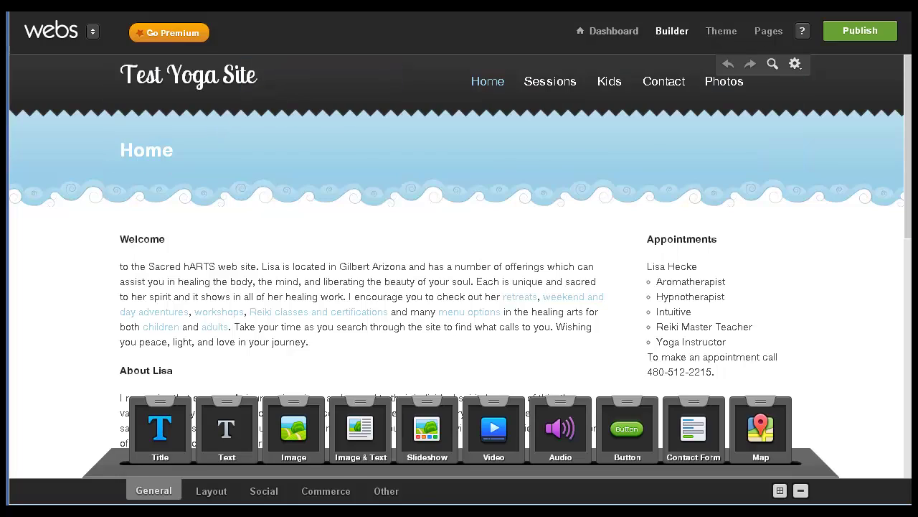
Step: Compare the builder's Home page against the original Sacred Harts site
{"action": "key", "text": "ctrl+Tab"}
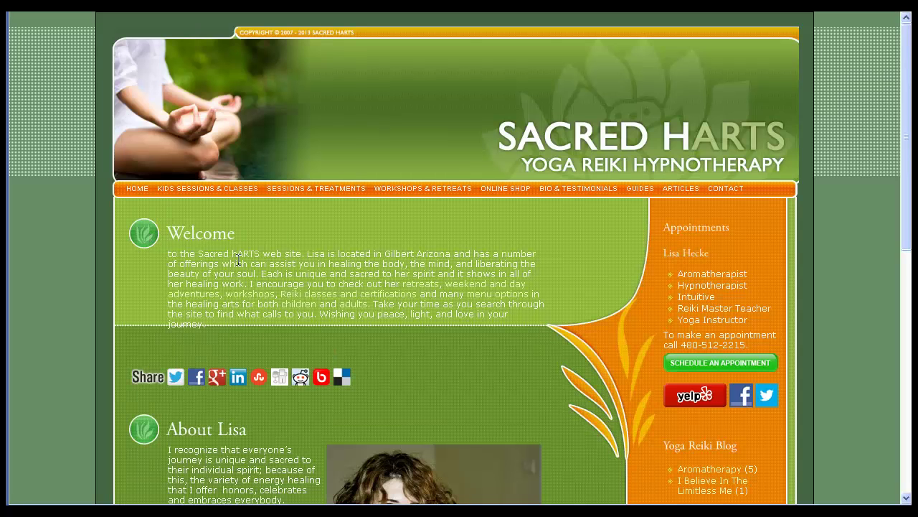
{"action": "scroll", "coordinate": [234, 268], "scroll_direction": "down", "scroll_amount": 3}
{"action": "scroll", "coordinate": [234, 268], "scroll_direction": "up", "scroll_amount": 3}
{"action": "key", "text": "ctrl+Tab"}
{"action": "scroll", "coordinate": [280, 321], "scroll_direction": "down", "scroll_amount": 2}
{"action": "scroll", "coordinate": [275, 314], "scroll_direction": "down", "scroll_amount": 4}
{"action": "scroll", "coordinate": [275, 315], "scroll_direction": "up", "scroll_amount": 6}
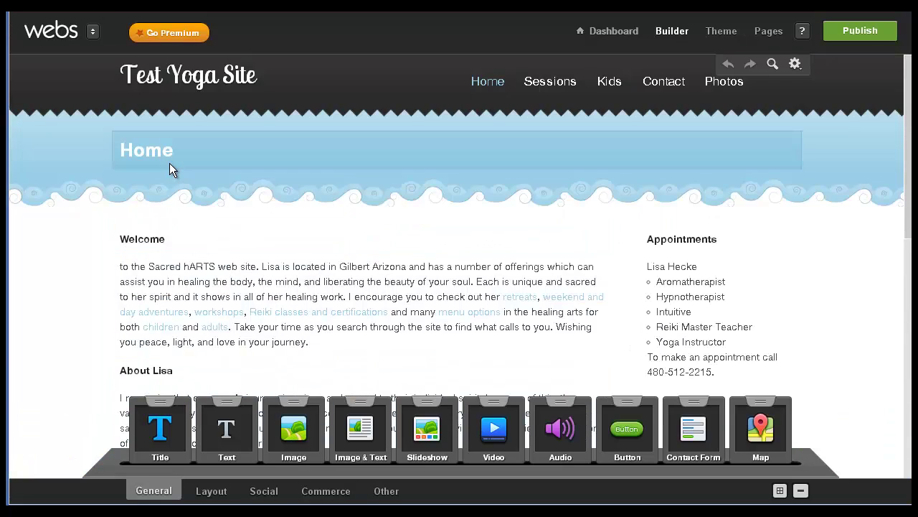
{"action": "key", "text": "ctrl+Tab"}
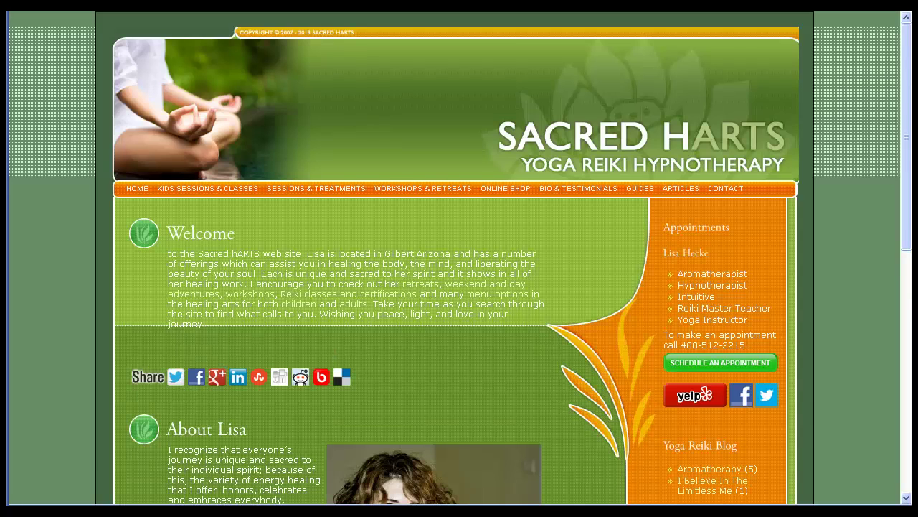
{"action": "key", "text": "ctrl+Tab"}
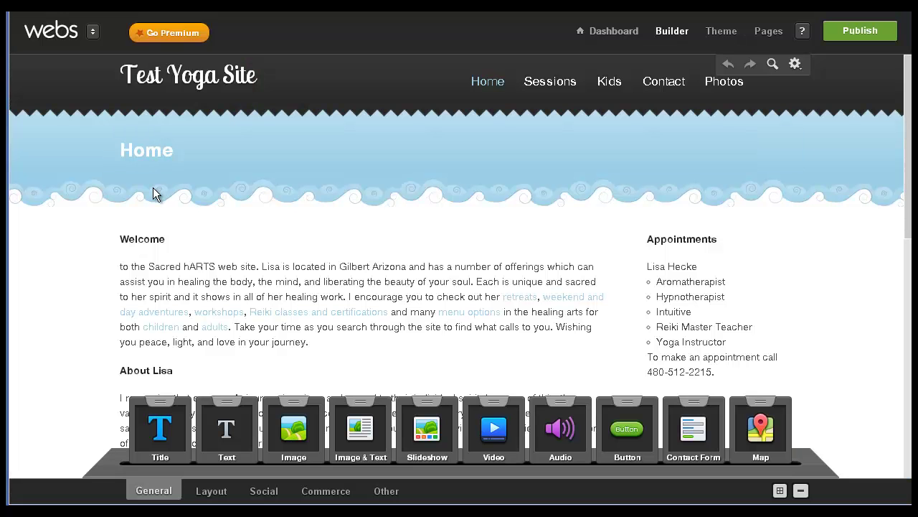
Step: Select the word 'Welcome' in the Home page heading for editing
{"action": "left_click", "coordinate": [92, 31]}
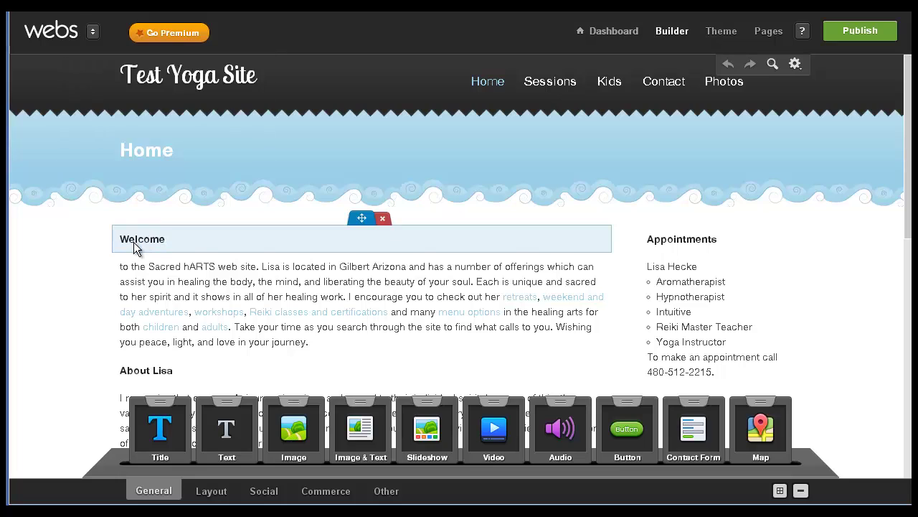
{"action": "left_click", "coordinate": [136, 248]}
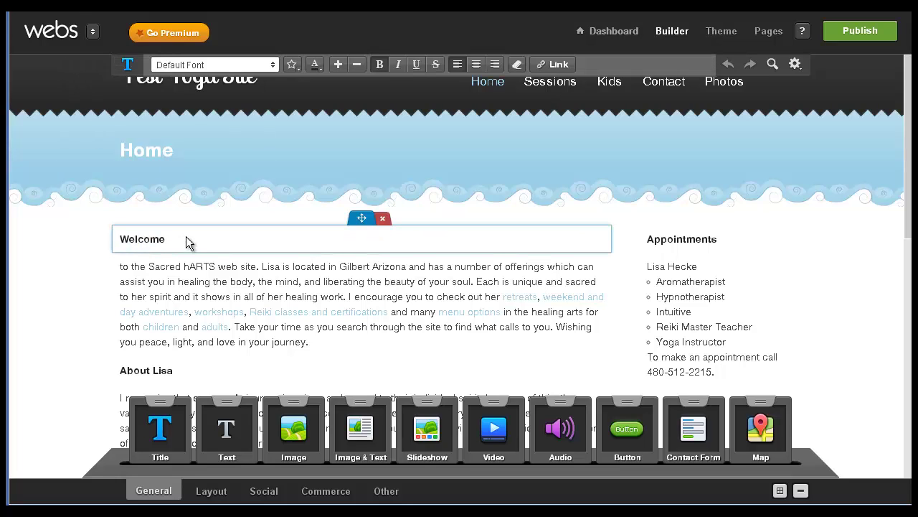
{"action": "left_click_drag", "start_coordinate": [189, 244], "coordinate": [115, 237]}
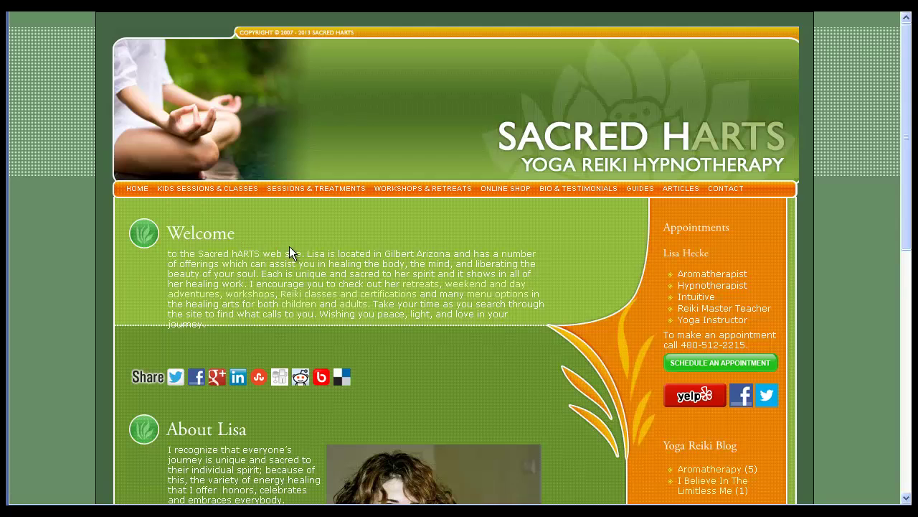
{"action": "key", "text": "F12"}
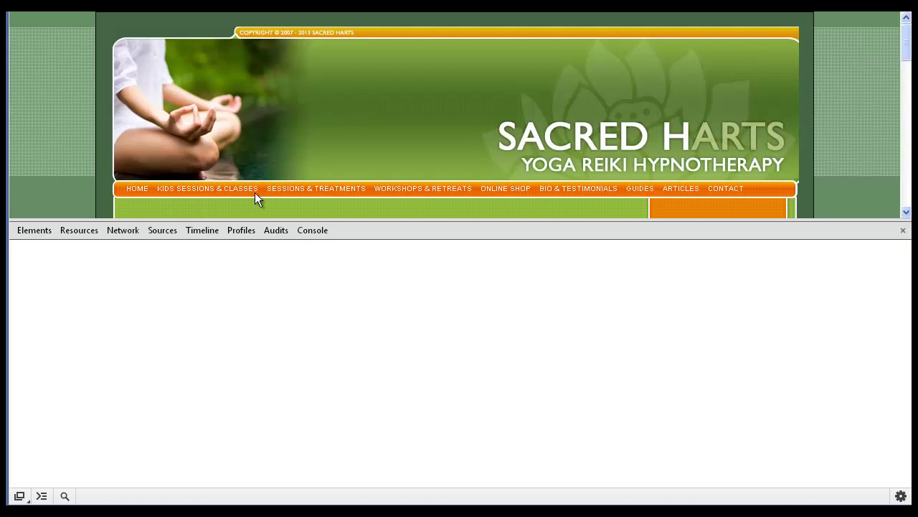
{"action": "scroll", "coordinate": [254, 194], "scroll_direction": "down", "scroll_amount": 1}
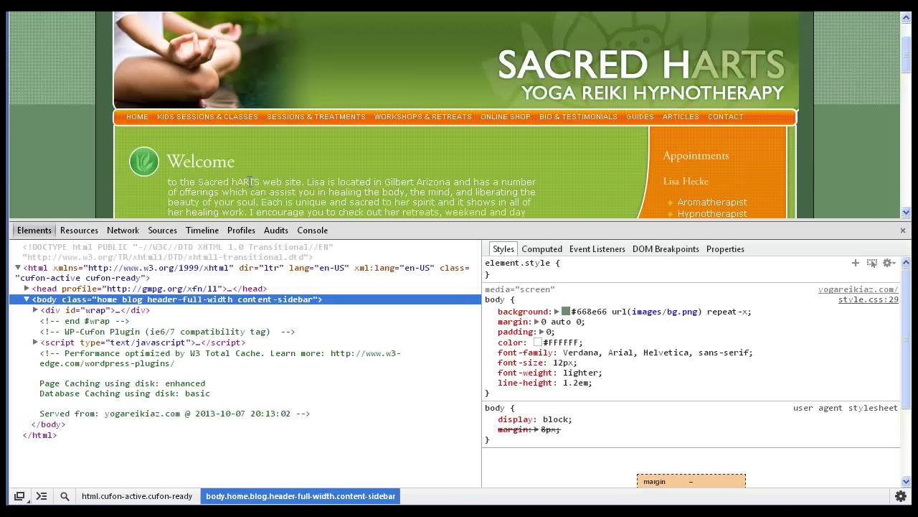
{"action": "left_click", "coordinate": [64, 495]}
{"action": "left_click", "coordinate": [199, 167]}
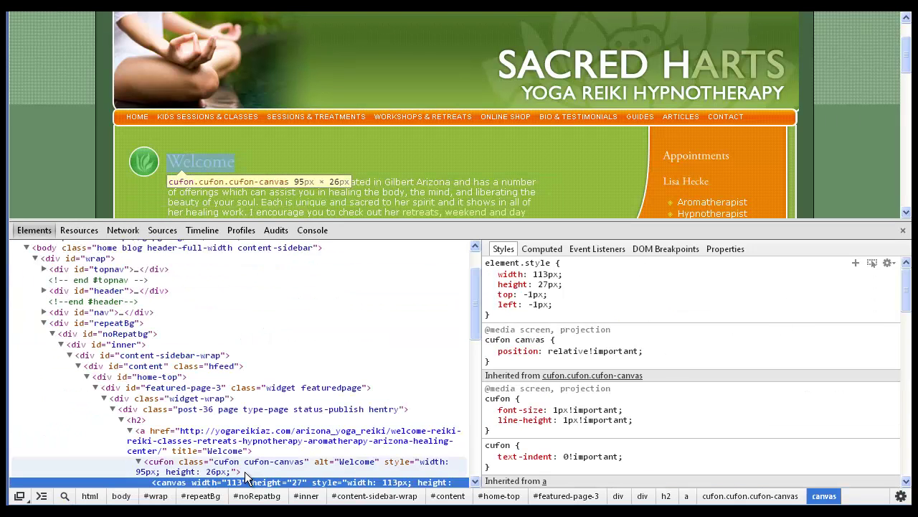
{"action": "left_click_drag", "start_coordinate": [904, 288], "coordinate": [896, 458]}
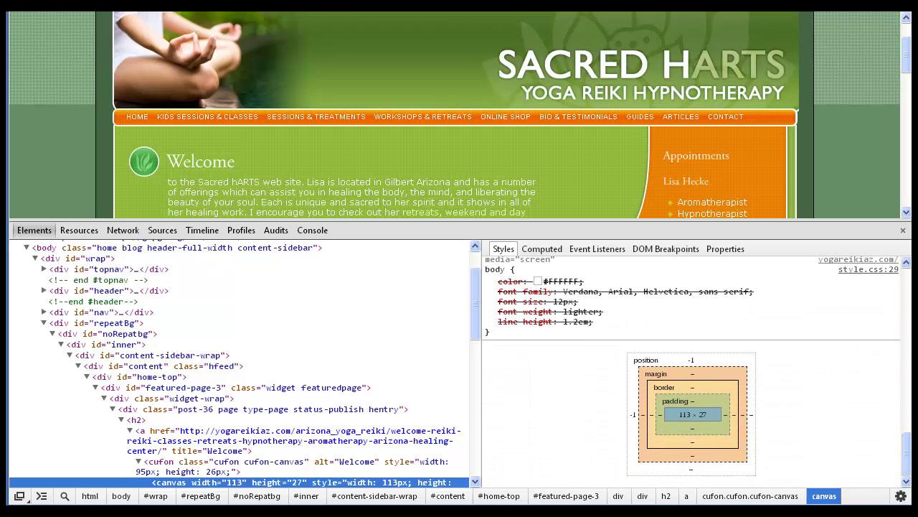
{"action": "left_click", "coordinate": [902, 230]}
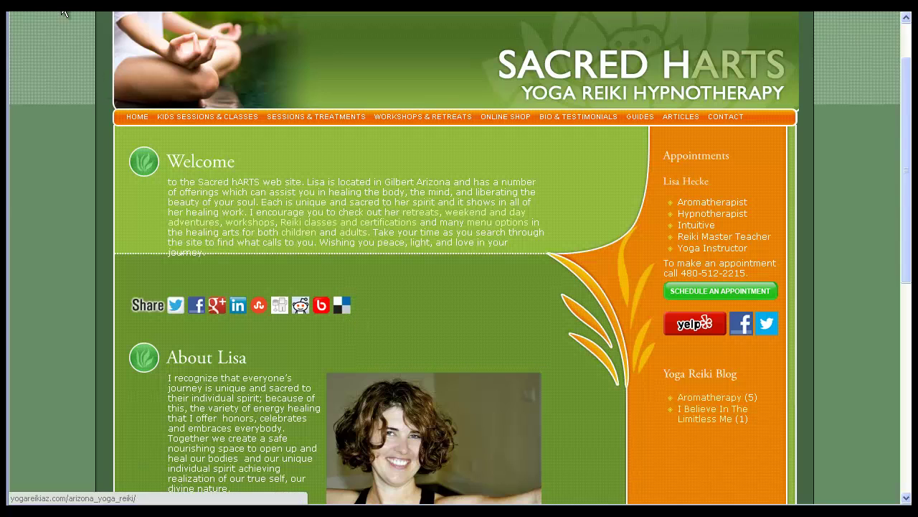
Step: Set the Welcome heading to Crimson Text and enlarge it four size steps
{"action": "key", "text": "ctrl+Tab"}
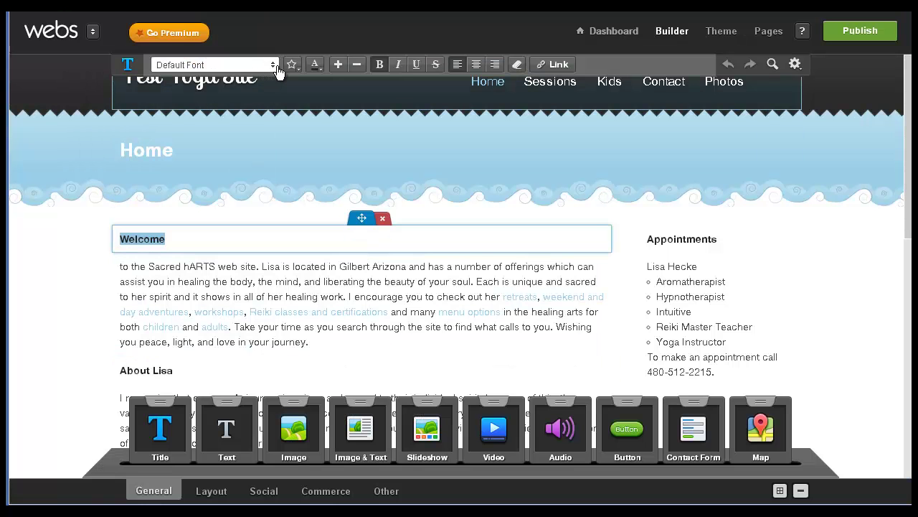
{"action": "left_click", "coordinate": [273, 71]}
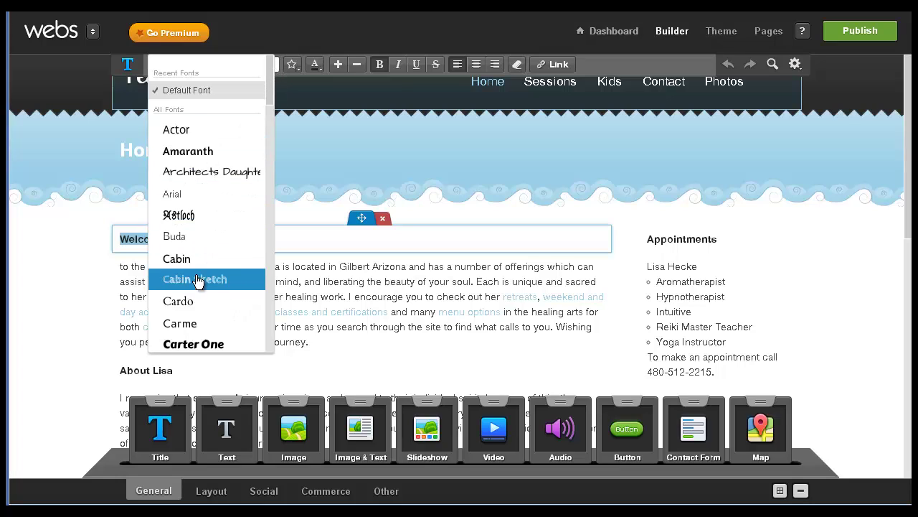
{"action": "left_click_drag", "start_coordinate": [272, 92], "coordinate": [273, 148]}
{"action": "left_click", "coordinate": [213, 194]}
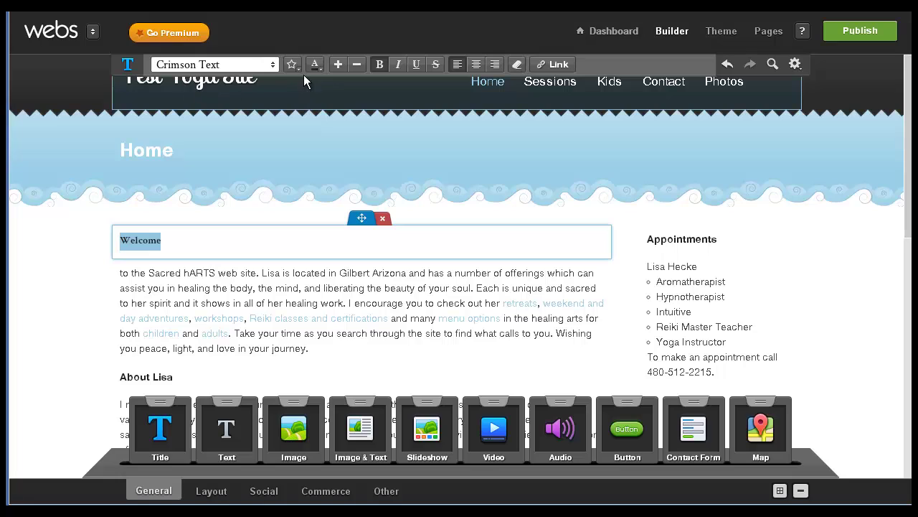
{"action": "left_click", "coordinate": [342, 69]}
{"action": "left_click", "coordinate": [342, 70]}
{"action": "left_click", "coordinate": [342, 70]}
{"action": "left_click", "coordinate": [342, 70]}
{"action": "left_click", "coordinate": [342, 70]}
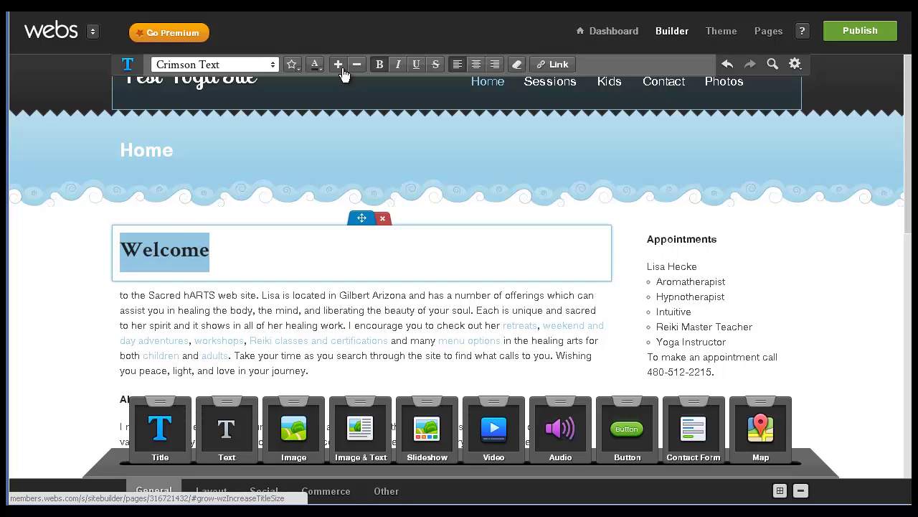
{"action": "left_click", "coordinate": [357, 69]}
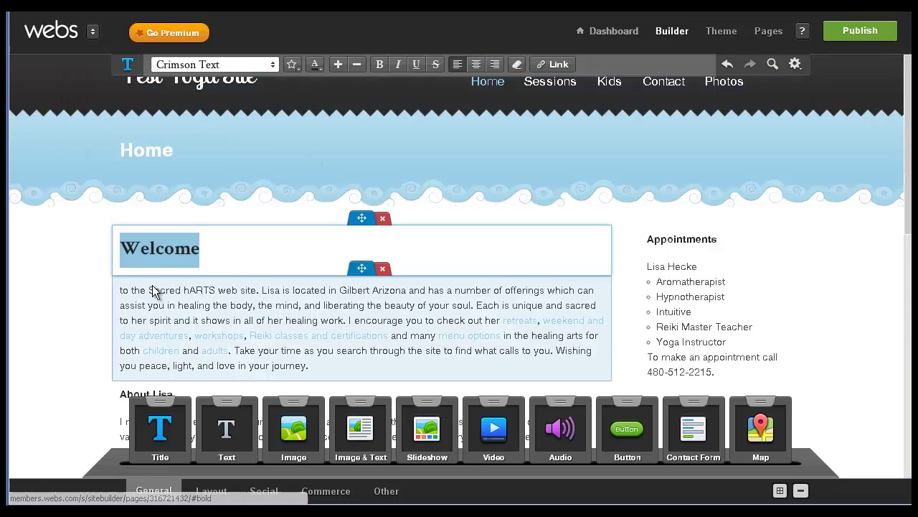
Step: Reselect the Welcome heading and try making it bold
{"action": "left_click", "coordinate": [157, 248]}
{"action": "double_click", "coordinate": [157, 249]}
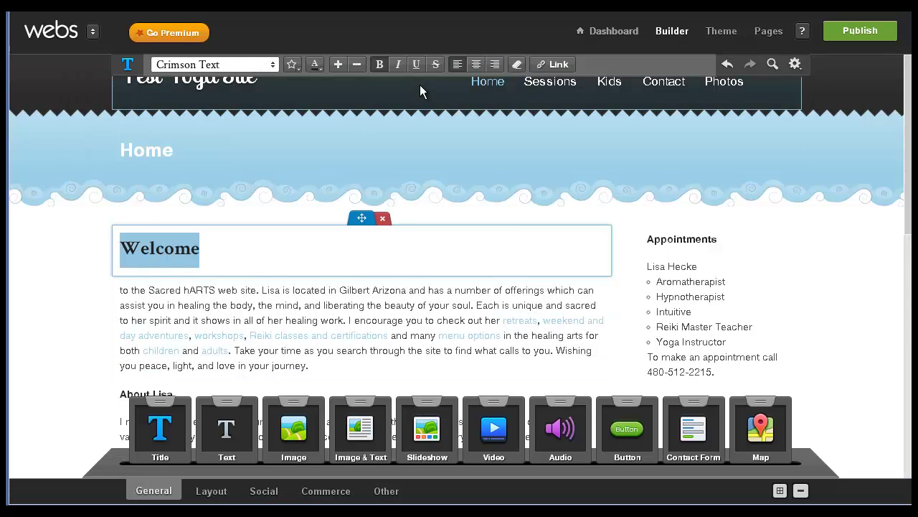
{"action": "left_click", "coordinate": [192, 254]}
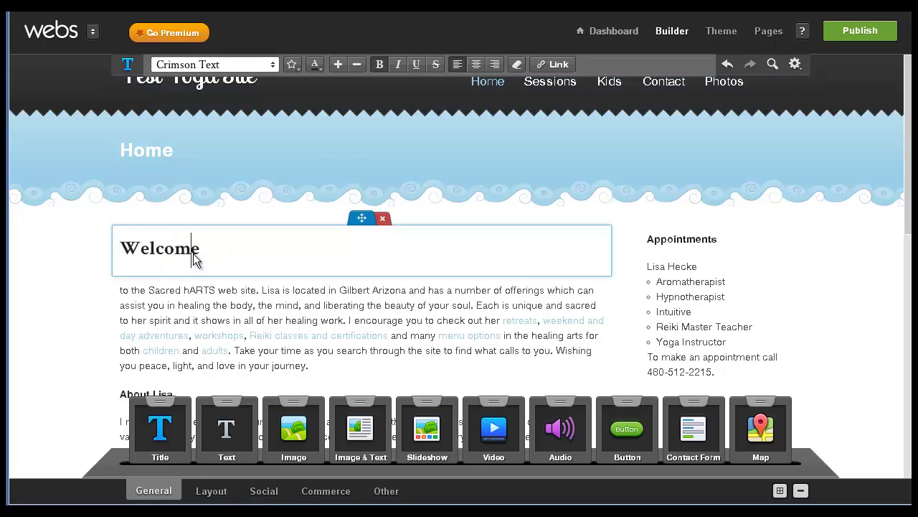
{"action": "double_click", "coordinate": [165, 244]}
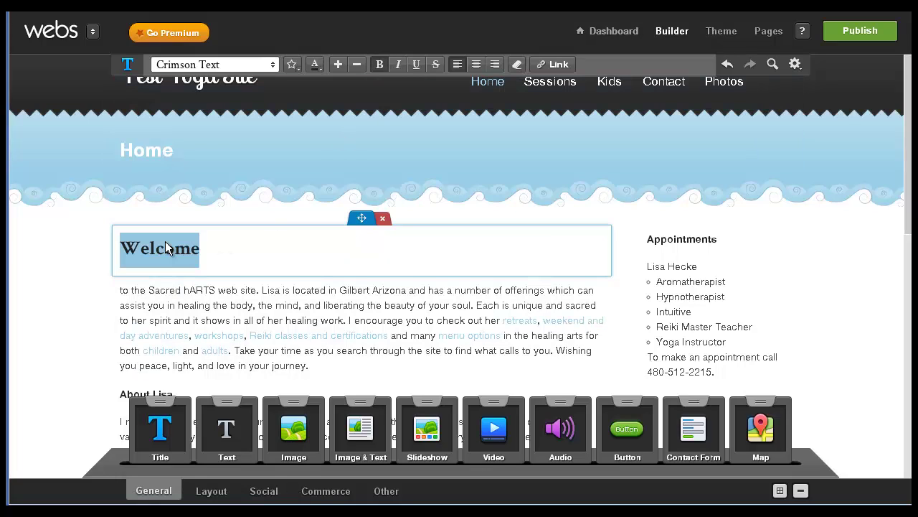
{"action": "left_click", "coordinate": [387, 71]}
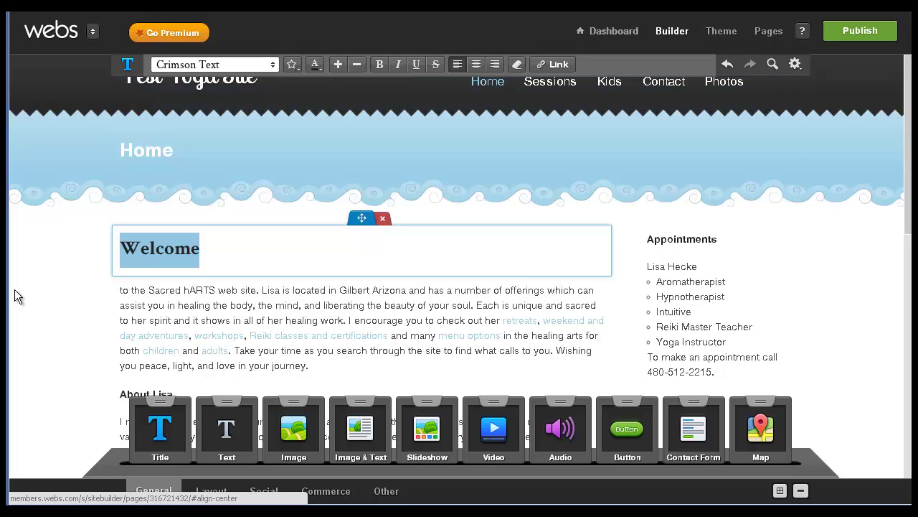
{"action": "left_click", "coordinate": [153, 254]}
{"action": "double_click", "coordinate": [152, 255]}
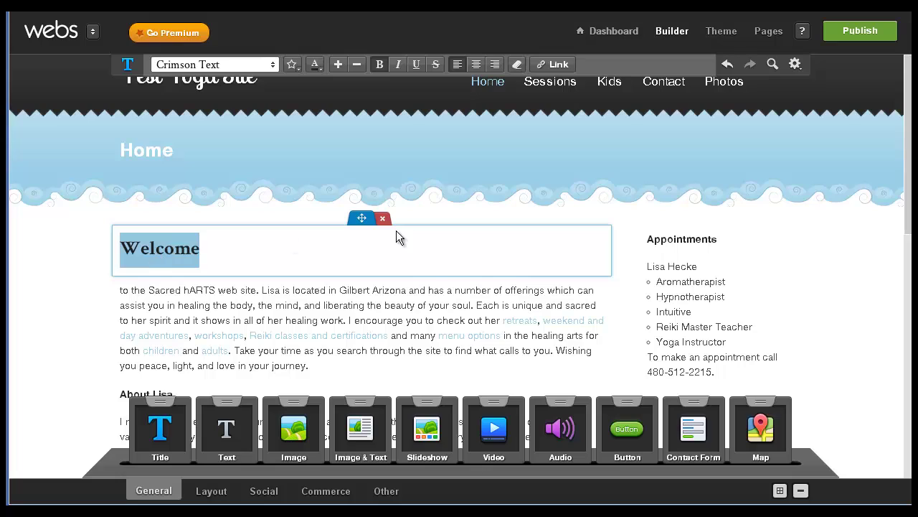
{"action": "right_click", "coordinate": [158, 249]}
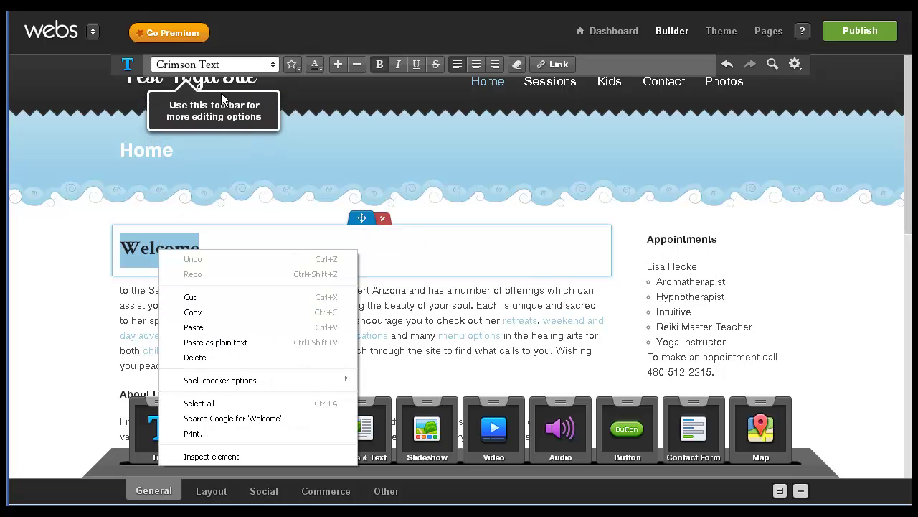
{"action": "left_click", "coordinate": [142, 69]}
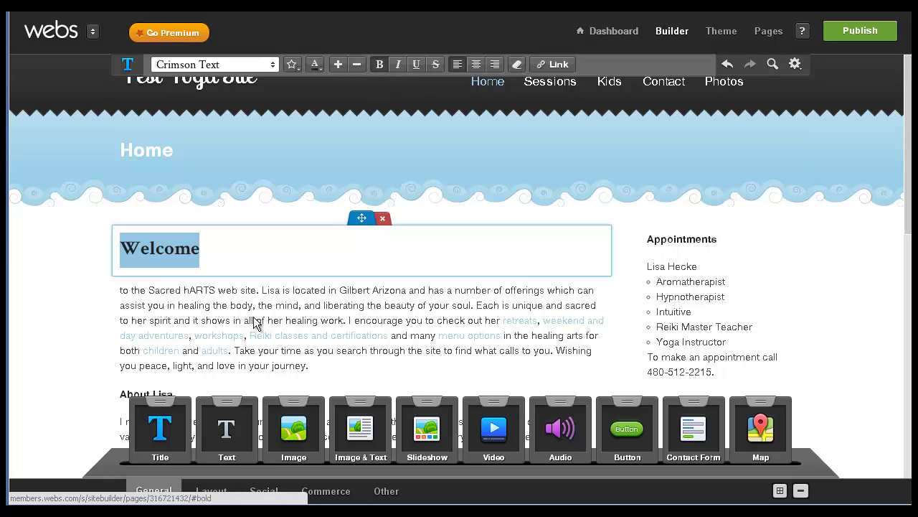
{"action": "left_click", "coordinate": [237, 294]}
{"action": "double_click", "coordinate": [237, 294]}
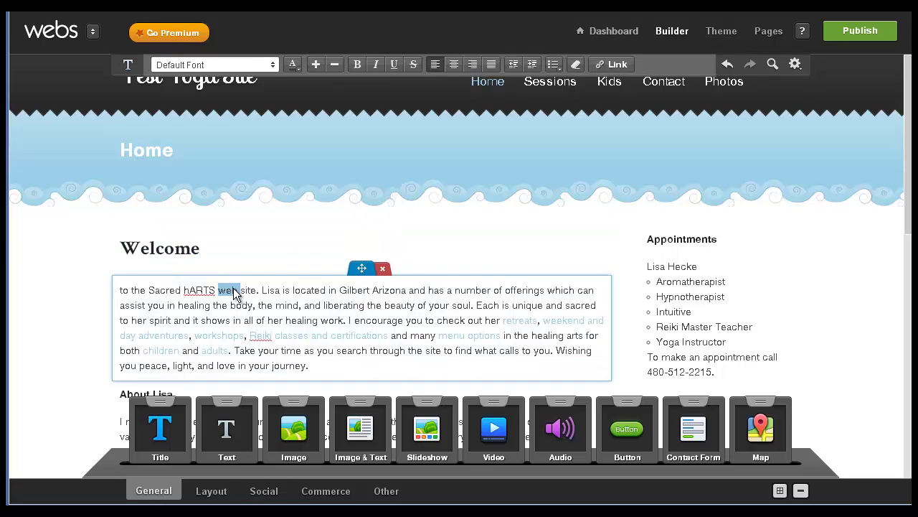
{"action": "left_click", "coordinate": [357, 64]}
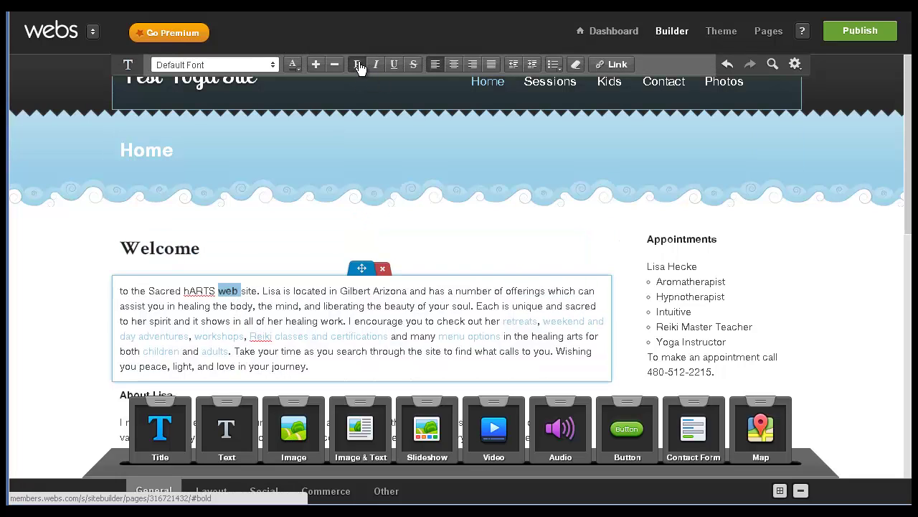
{"action": "left_click", "coordinate": [359, 64]}
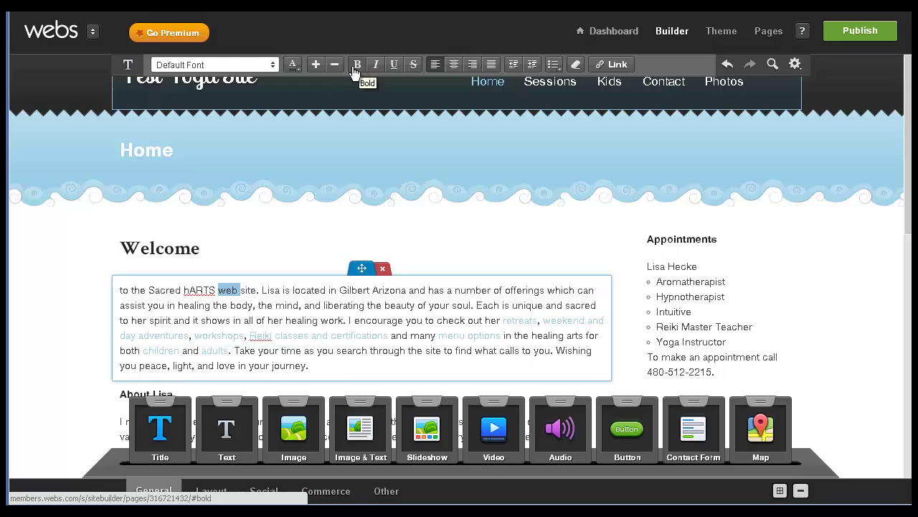
{"action": "double_click", "coordinate": [162, 248]}
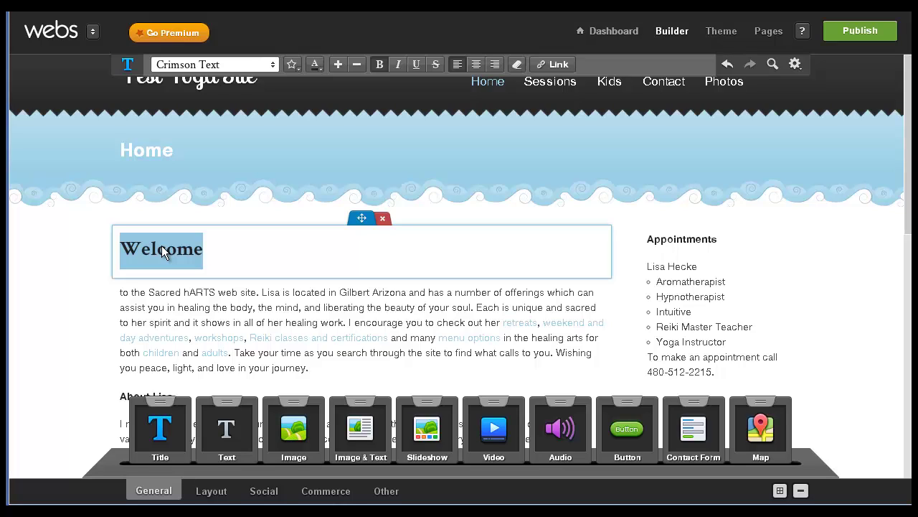
Step: Check the Welcome heading's font, then finish editing it
{"action": "left_click", "coordinate": [84, 262]}
{"action": "scroll", "coordinate": [84, 262], "scroll_direction": "down", "scroll_amount": 1}
{"action": "scroll", "coordinate": [84, 263], "scroll_direction": "up", "scroll_amount": 1}
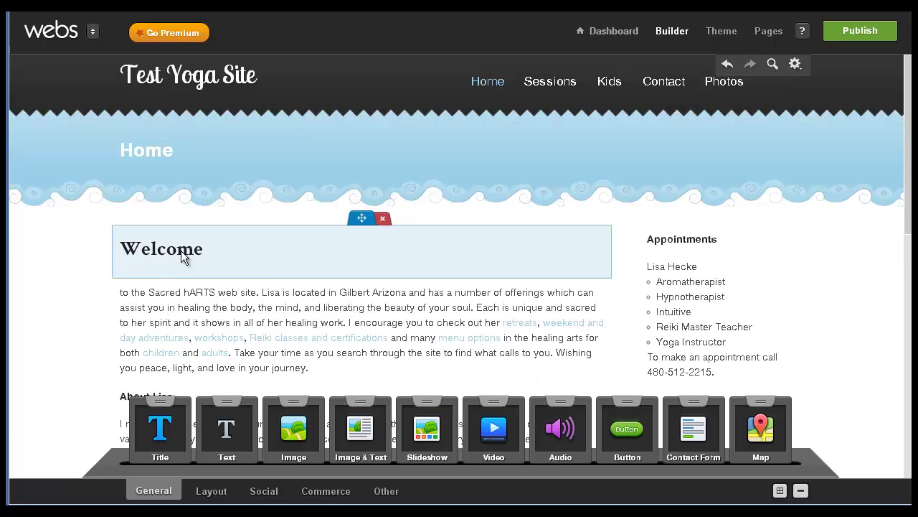
{"action": "double_click", "coordinate": [185, 248]}
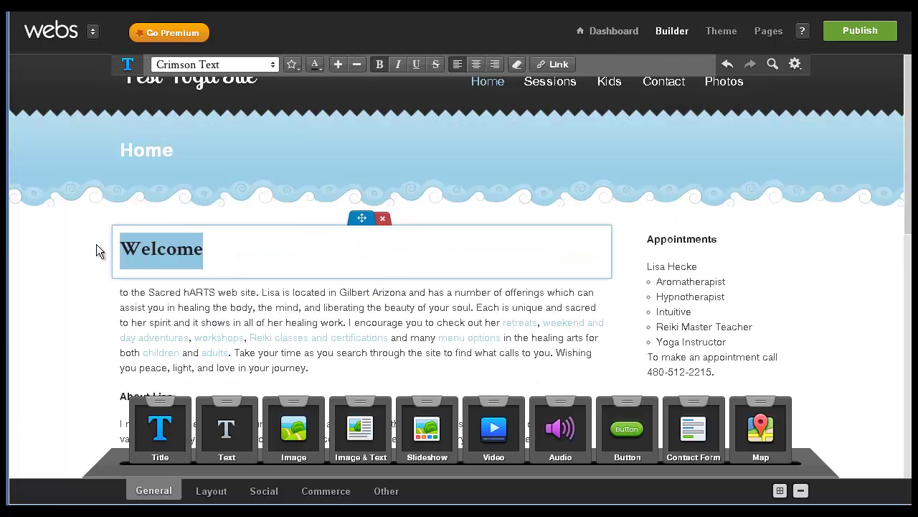
{"action": "left_click", "coordinate": [89, 244]}
Step: Set the About Lisa heading to Crimson Text and enlarge it four steps
{"action": "scroll", "coordinate": [89, 244], "scroll_direction": "down", "scroll_amount": 2}
{"action": "double_click", "coordinate": [154, 254]}
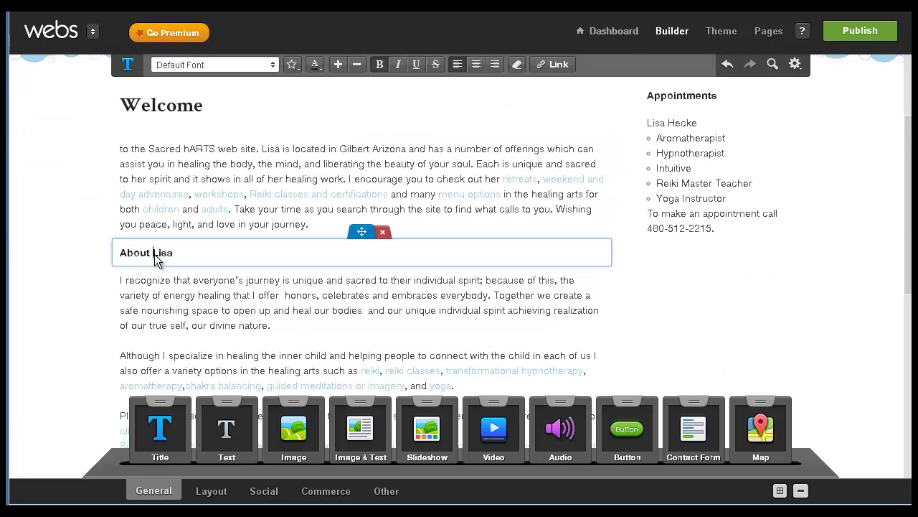
{"action": "triple_click", "coordinate": [154, 254]}
{"action": "left_click", "coordinate": [272, 66]}
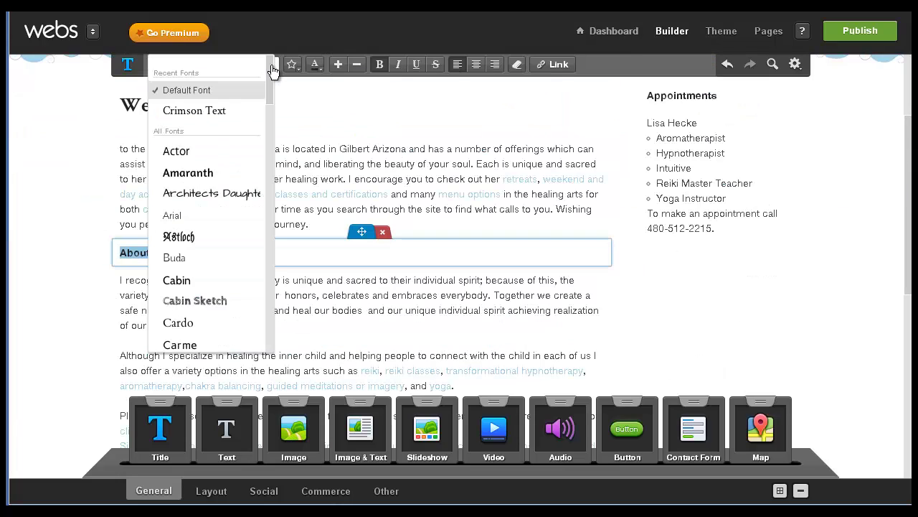
{"action": "left_click", "coordinate": [224, 114]}
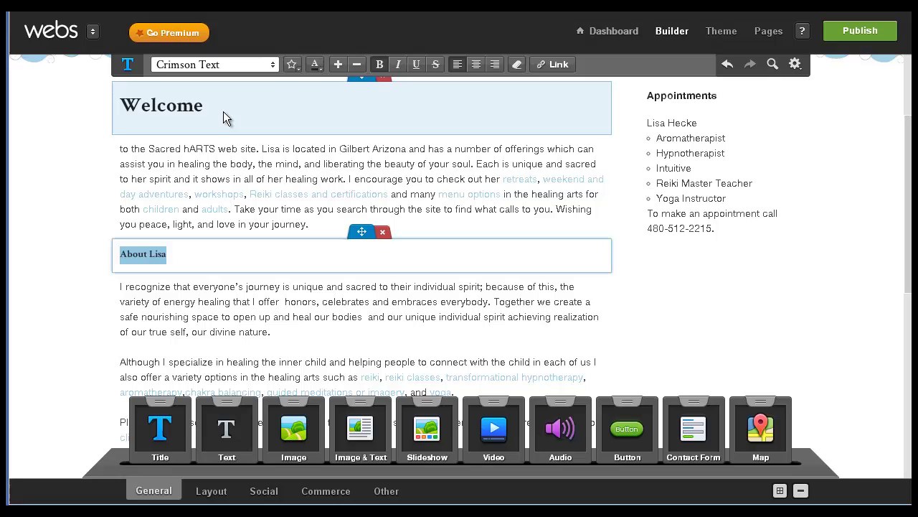
{"action": "left_click", "coordinate": [338, 65]}
{"action": "left_click", "coordinate": [337, 65]}
{"action": "left_click", "coordinate": [338, 64]}
{"action": "left_click", "coordinate": [337, 66]}
{"action": "left_click", "coordinate": [337, 66]}
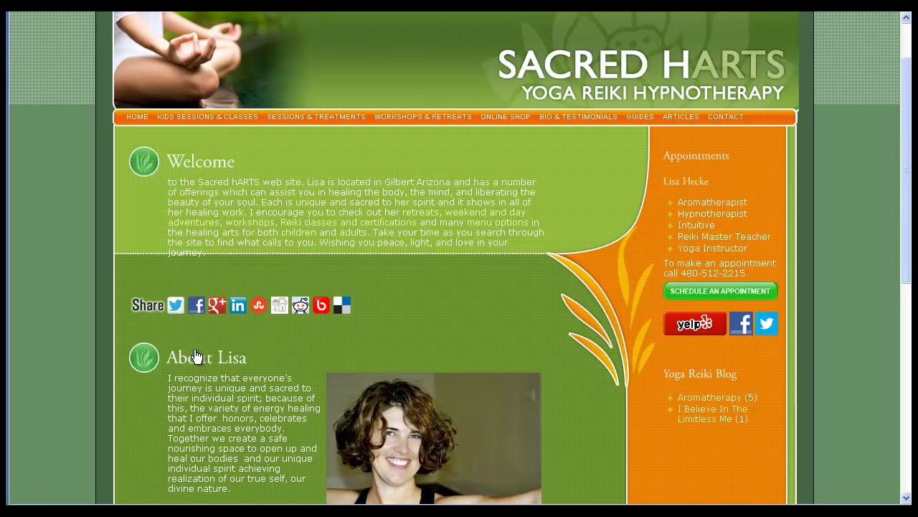
Step: Set the Upcoming Events heading to Crimson Text and enlarge it five steps
{"action": "scroll", "coordinate": [216, 300], "scroll_direction": "down", "scroll_amount": 4}
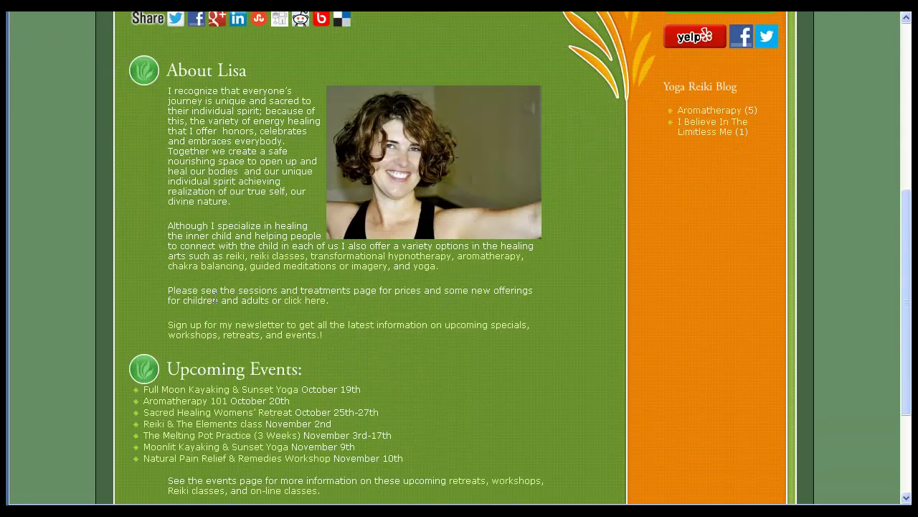
{"action": "scroll", "coordinate": [215, 300], "scroll_direction": "up", "scroll_amount": 2}
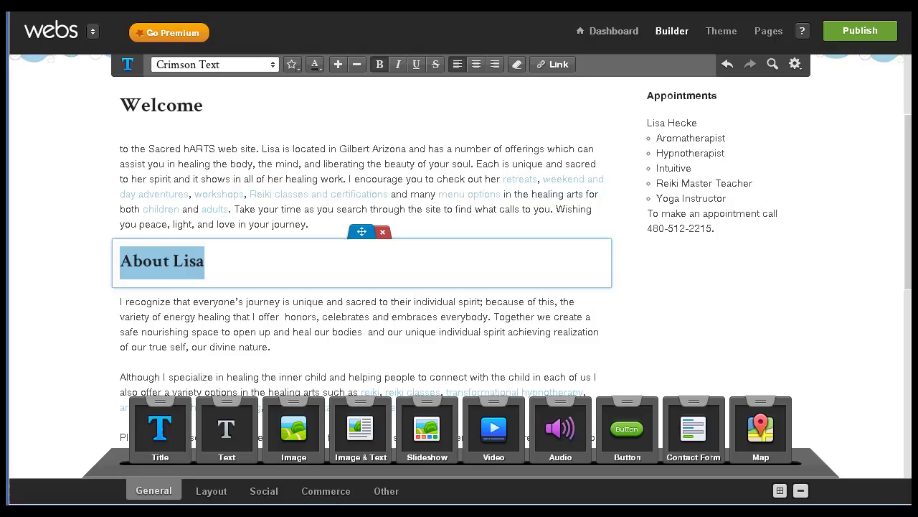
{"action": "scroll", "coordinate": [258, 301], "scroll_direction": "down", "scroll_amount": 4}
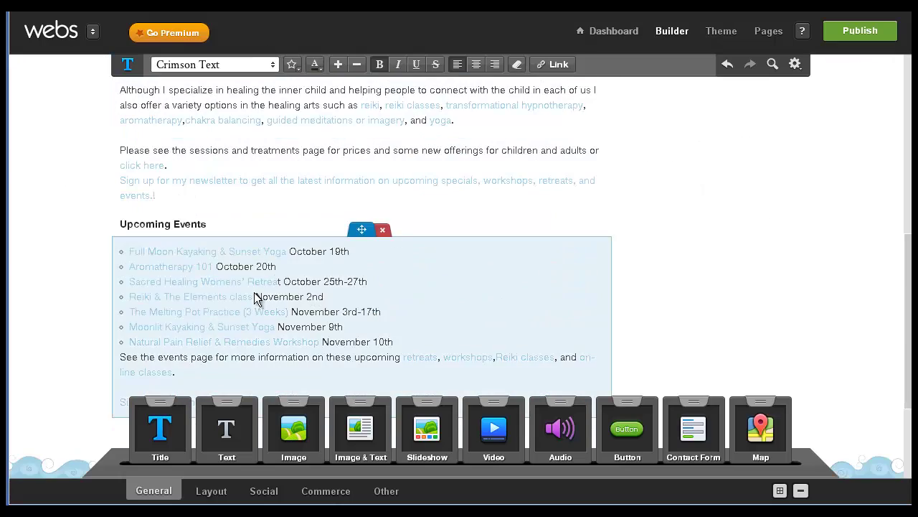
{"action": "triple_click", "coordinate": [165, 223]}
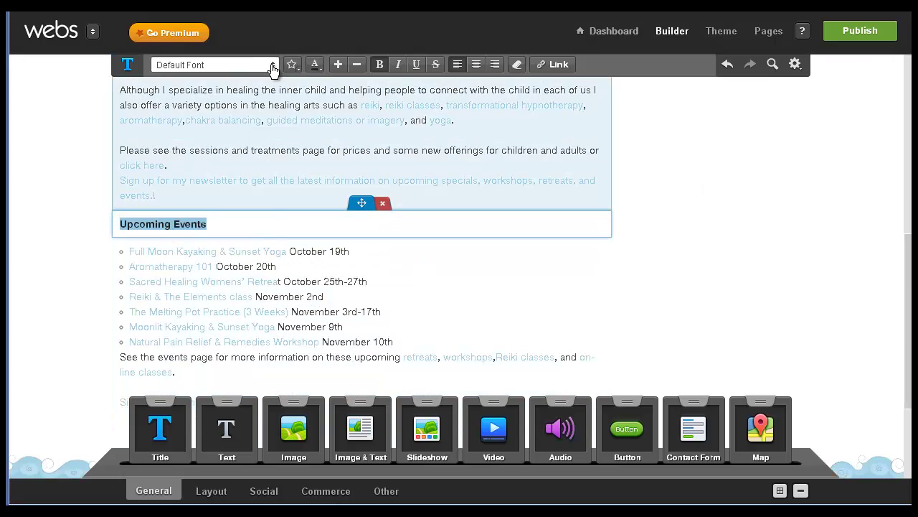
{"action": "left_click", "coordinate": [273, 67]}
{"action": "left_click", "coordinate": [241, 108]}
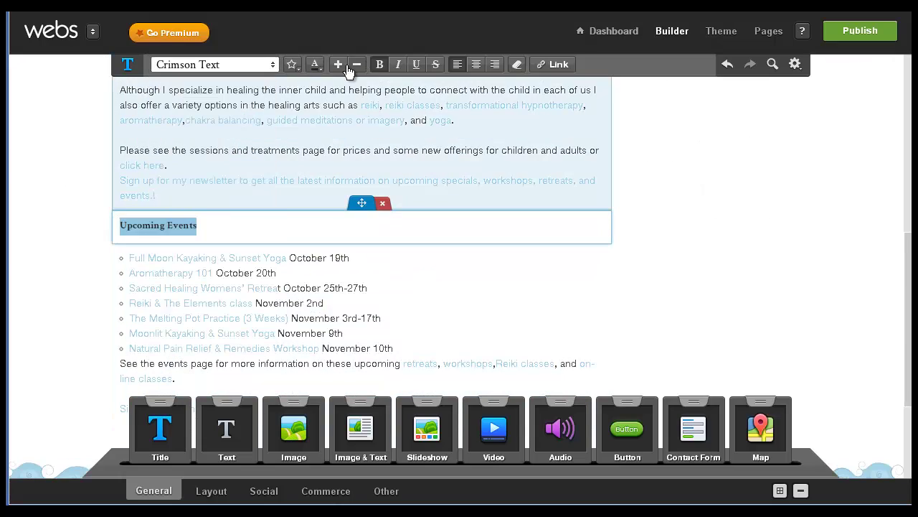
{"action": "left_click", "coordinate": [340, 68]}
{"action": "left_click", "coordinate": [340, 69]}
{"action": "left_click", "coordinate": [339, 70]}
{"action": "left_click", "coordinate": [340, 70]}
{"action": "left_click", "coordinate": [339, 69]}
{"action": "left_click", "coordinate": [340, 70]}
Step: Scroll through the Home page to review the restyled headings
{"action": "scroll", "coordinate": [306, 189], "scroll_direction": "up", "scroll_amount": 3}
{"action": "scroll", "coordinate": [307, 189], "scroll_direction": "down", "scroll_amount": 2}
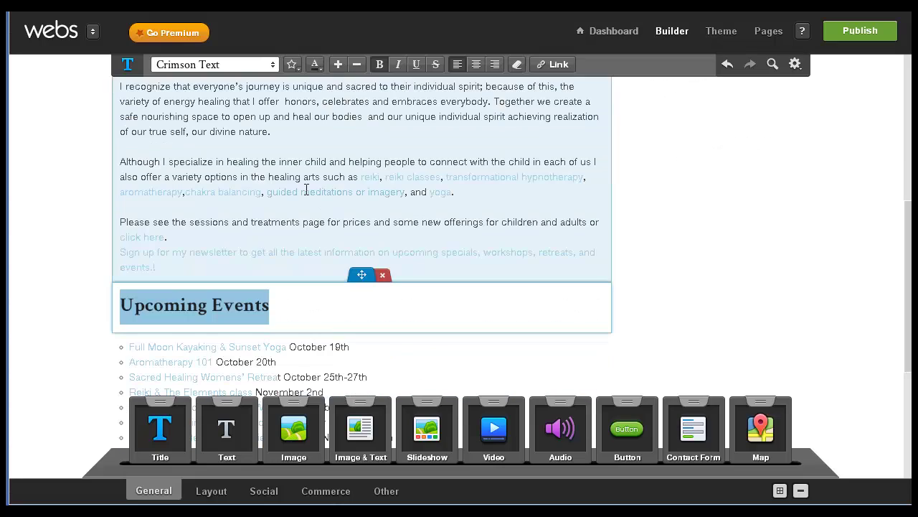
{"action": "scroll", "coordinate": [306, 190], "scroll_direction": "up", "scroll_amount": 3}
{"action": "scroll", "coordinate": [306, 189], "scroll_direction": "down", "scroll_amount": 3}
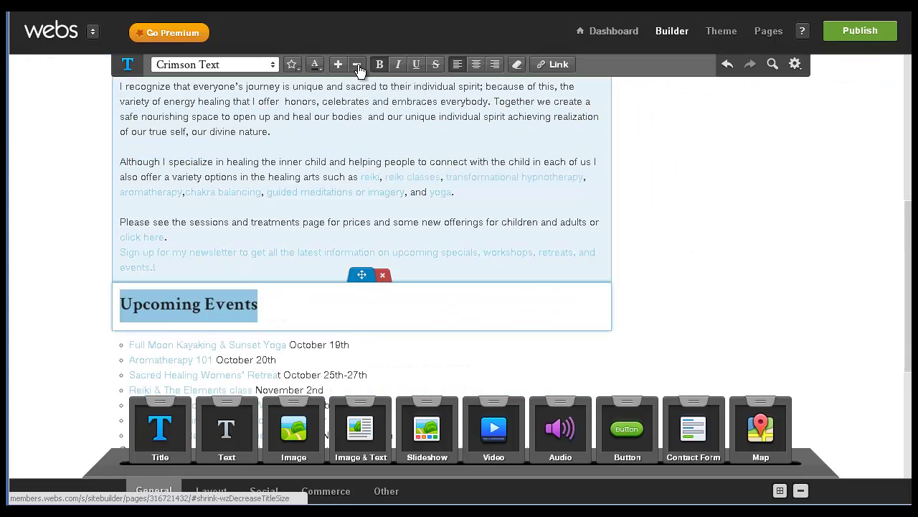
{"action": "scroll", "coordinate": [339, 193], "scroll_direction": "up", "scroll_amount": 5}
{"action": "scroll", "coordinate": [339, 193], "scroll_direction": "down", "scroll_amount": 3}
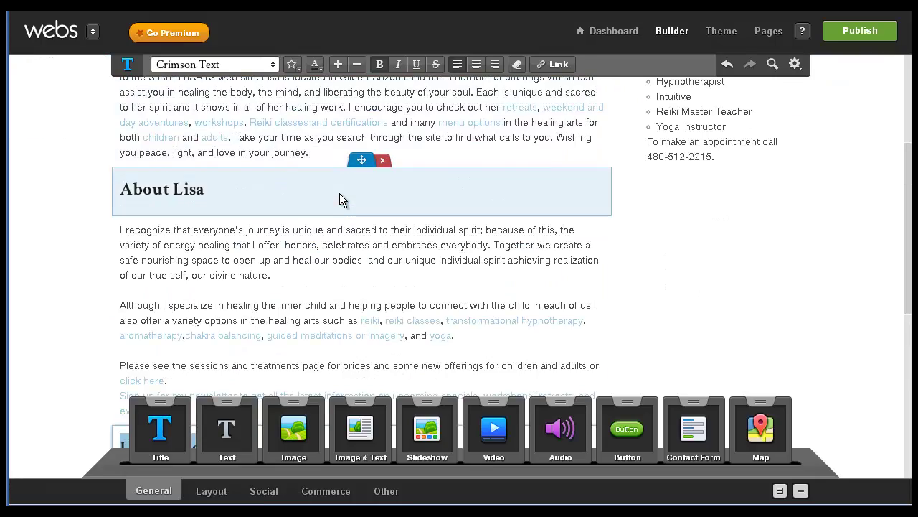
Step: Go through Sessions and choose Bio from the Home submenu
{"action": "scroll", "coordinate": [339, 193], "scroll_direction": "down", "scroll_amount": 5}
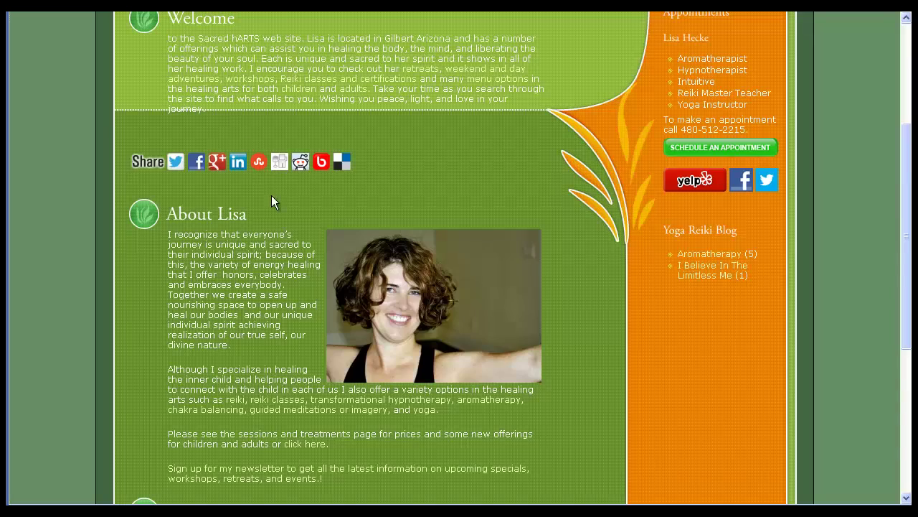
{"action": "scroll", "coordinate": [277, 229], "scroll_direction": "down", "scroll_amount": 3}
{"action": "scroll", "coordinate": [279, 252], "scroll_direction": "up", "scroll_amount": 6}
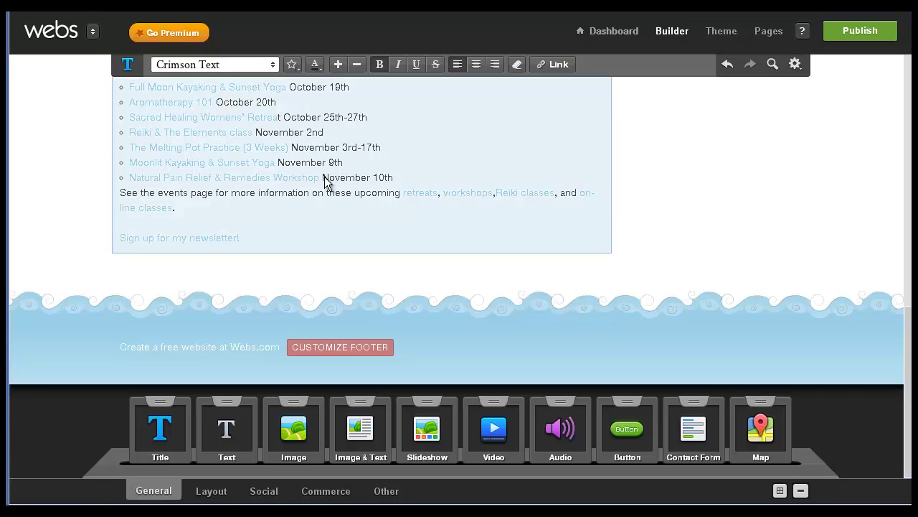
{"action": "scroll", "coordinate": [326, 179], "scroll_direction": "up", "scroll_amount": 10}
{"action": "left_click", "coordinate": [543, 86]}
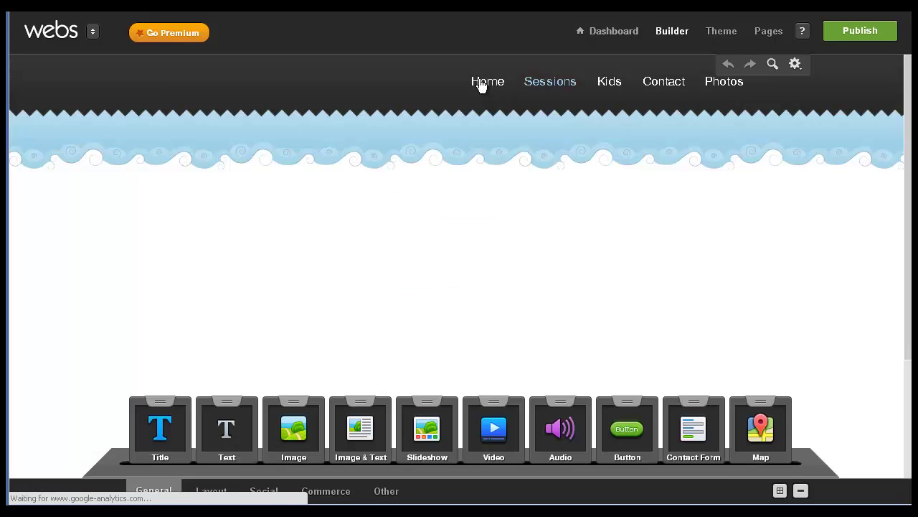
{"action": "mouse_move", "coordinate": [493, 81]}
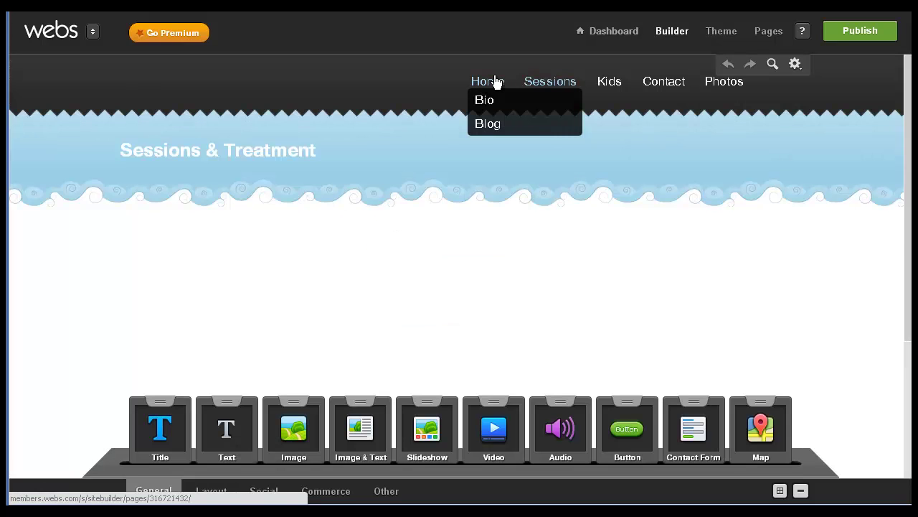
{"action": "left_click", "coordinate": [484, 102]}
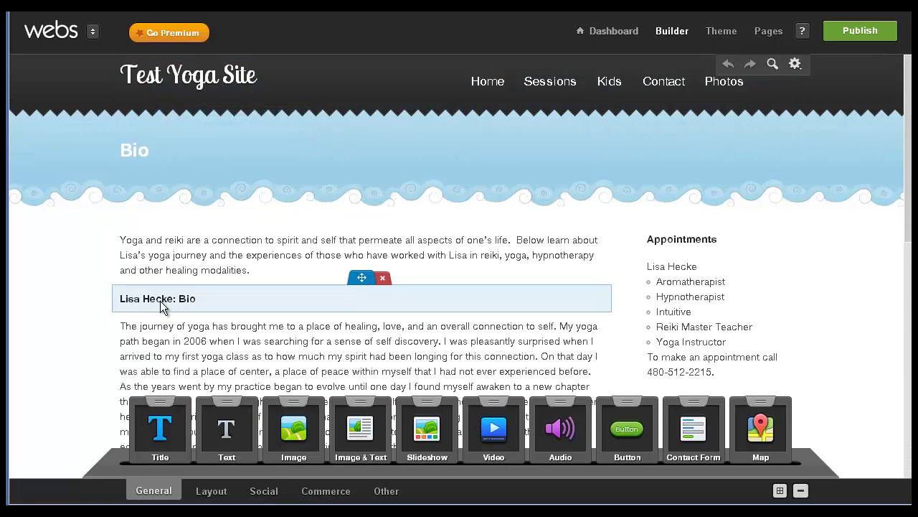
Step: Give the biography heading Crimson Text enlarged two steps, then select the placeholder title below
{"action": "triple_click", "coordinate": [160, 300]}
{"action": "left_click", "coordinate": [272, 66]}
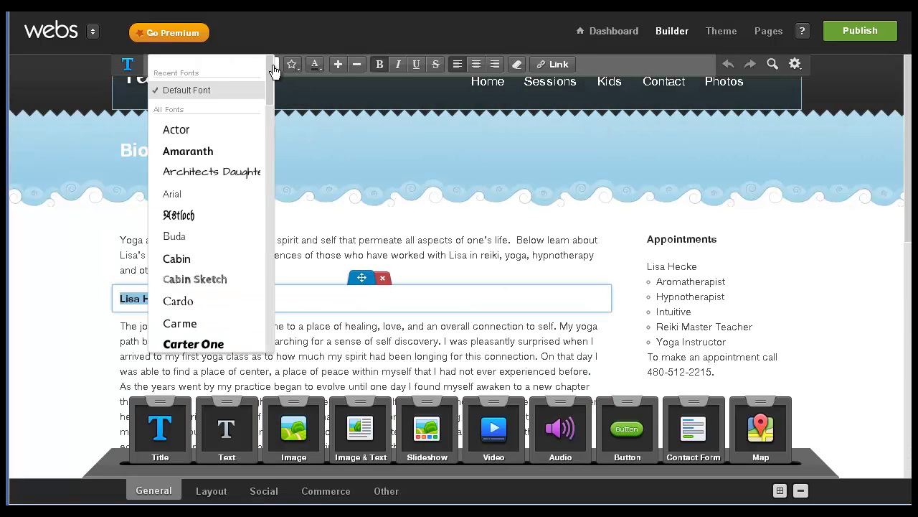
{"action": "scroll", "coordinate": [228, 230], "scroll_direction": "down", "scroll_amount": 2}
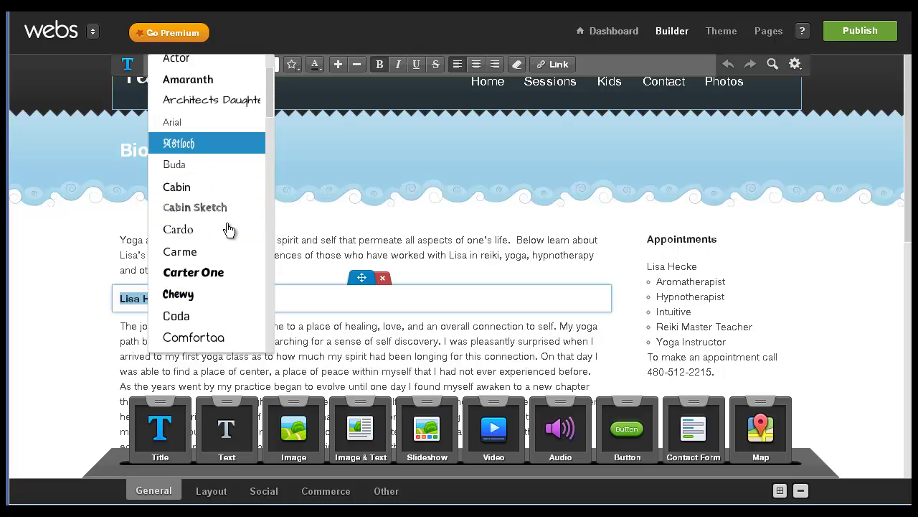
{"action": "scroll", "coordinate": [228, 230], "scroll_direction": "down", "scroll_amount": 4}
{"action": "left_click", "coordinate": [223, 299]}
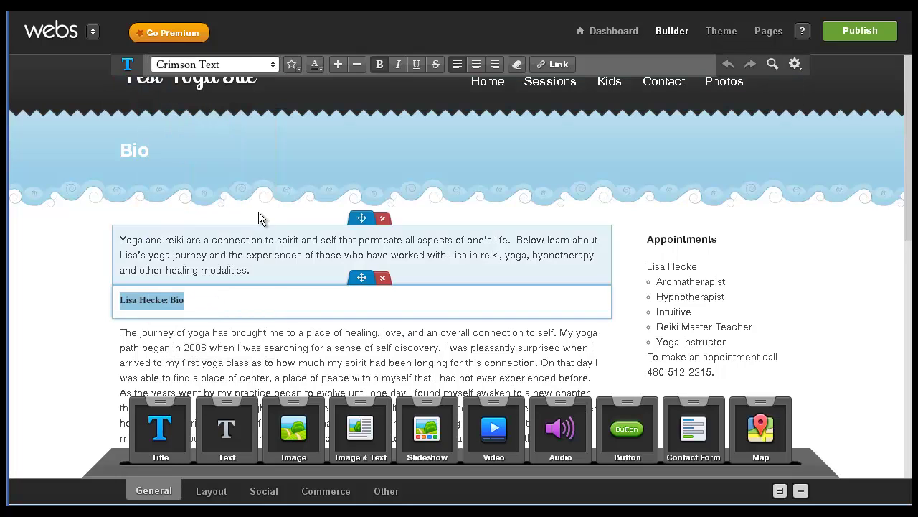
{"action": "left_click", "coordinate": [337, 65]}
{"action": "left_click", "coordinate": [337, 64]}
{"action": "scroll", "coordinate": [232, 238], "scroll_direction": "down", "scroll_amount": 5}
{"action": "left_click", "coordinate": [185, 195]}
{"action": "triple_click", "coordinate": [185, 195]}
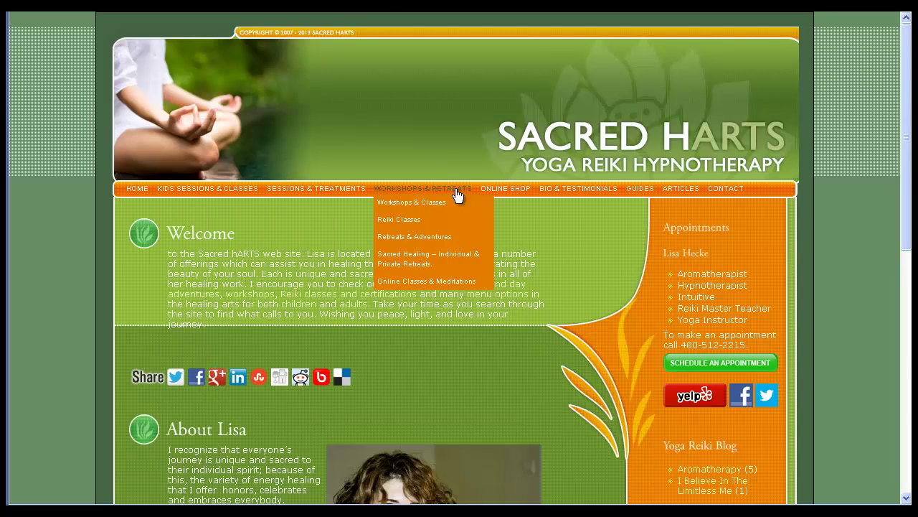
Step: Open the live Bio & Testimonials page and scroll down to its Testimonials section
{"action": "left_click", "coordinate": [576, 189]}
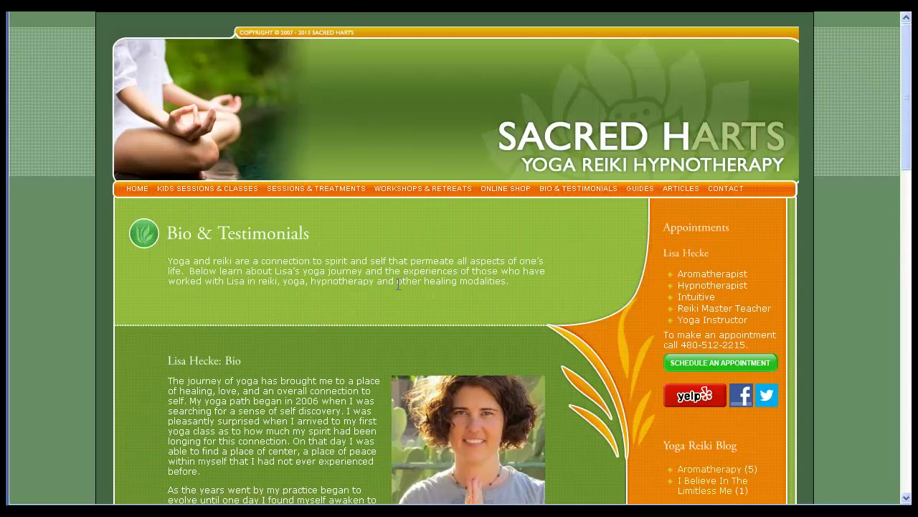
{"action": "scroll", "coordinate": [398, 284], "scroll_direction": "down", "scroll_amount": 4}
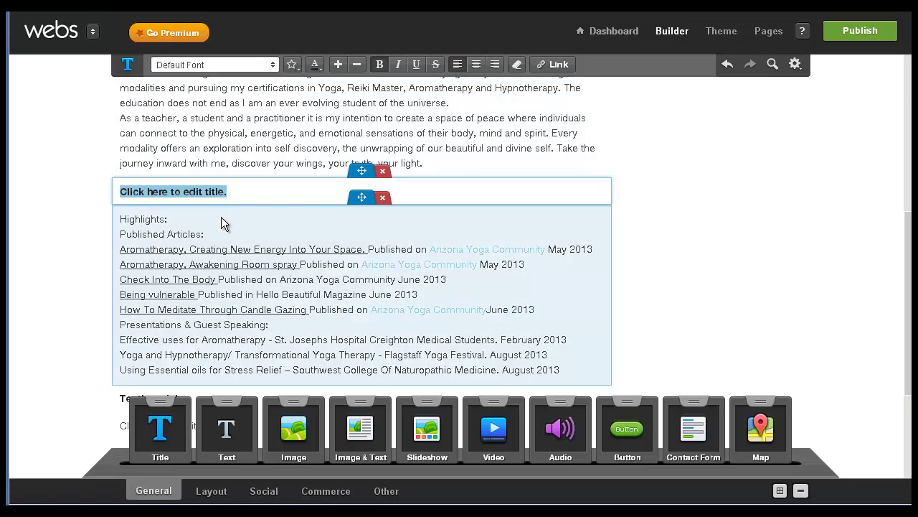
{"action": "scroll", "coordinate": [221, 217], "scroll_direction": "up", "scroll_amount": 8}
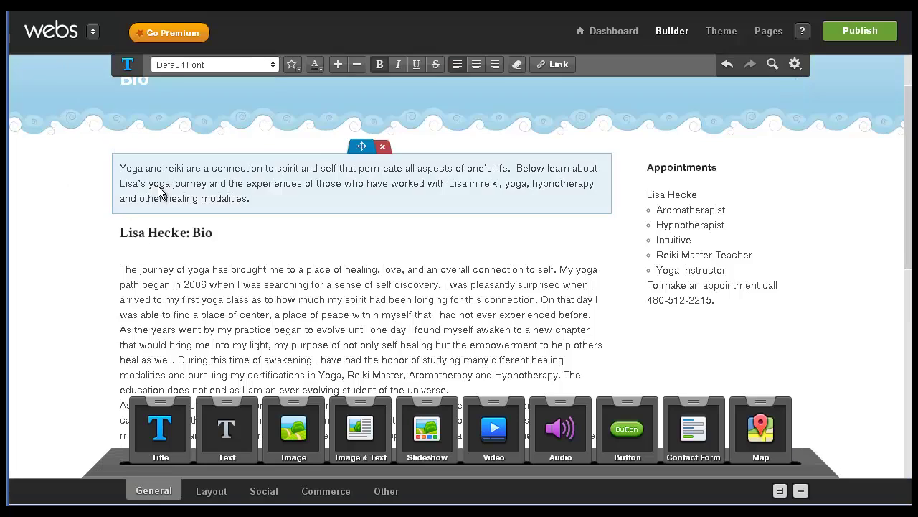
{"action": "scroll", "coordinate": [144, 152], "scroll_direction": "up", "scroll_amount": 3}
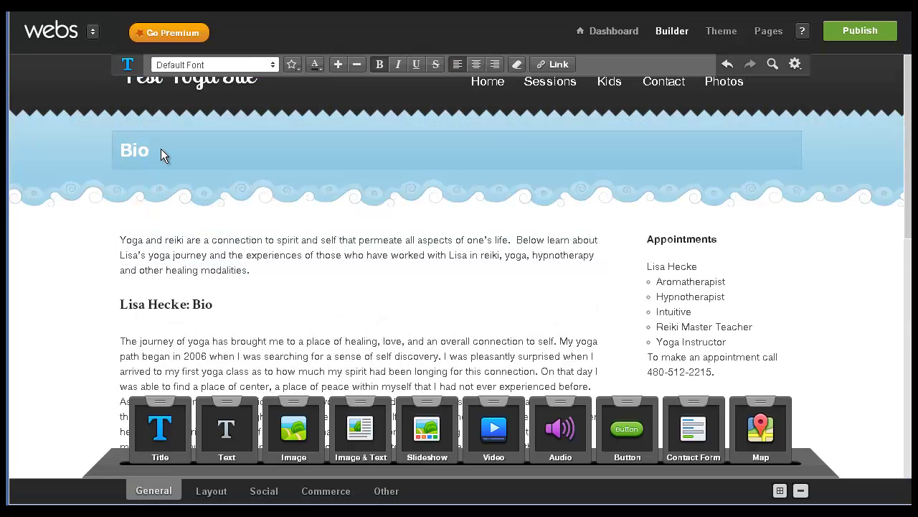
{"action": "left_click", "coordinate": [154, 152]}
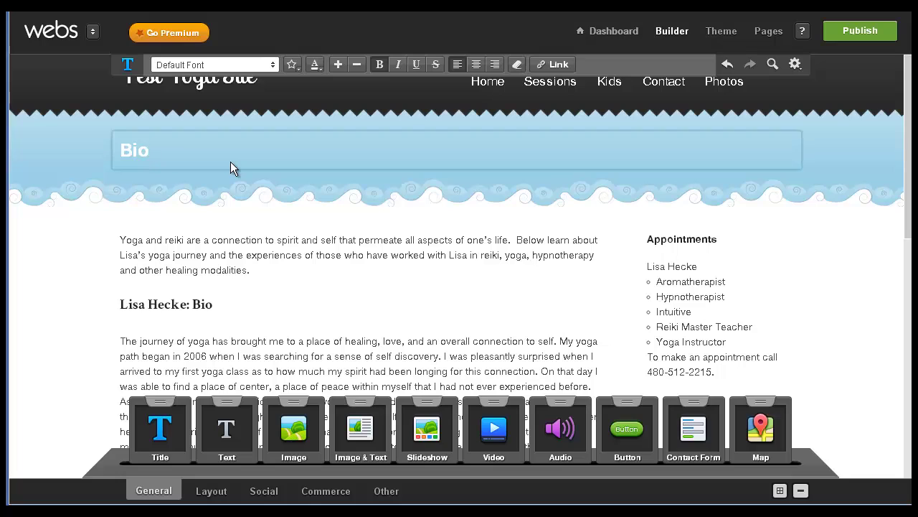
{"action": "left_click", "coordinate": [68, 275]}
{"action": "scroll", "coordinate": [71, 269], "scroll_direction": "down", "scroll_amount": 4}
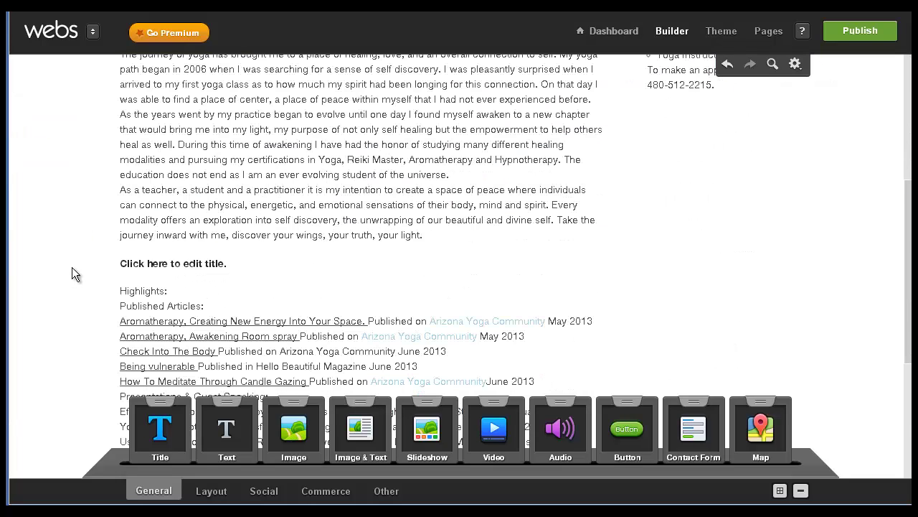
{"action": "scroll", "coordinate": [68, 267], "scroll_direction": "down", "scroll_amount": 2}
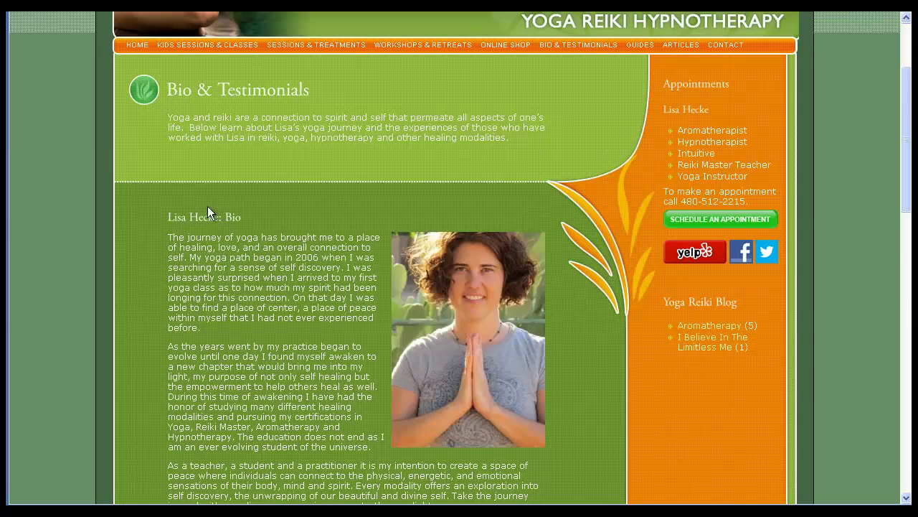
{"action": "scroll", "coordinate": [208, 213], "scroll_direction": "down", "scroll_amount": 13}
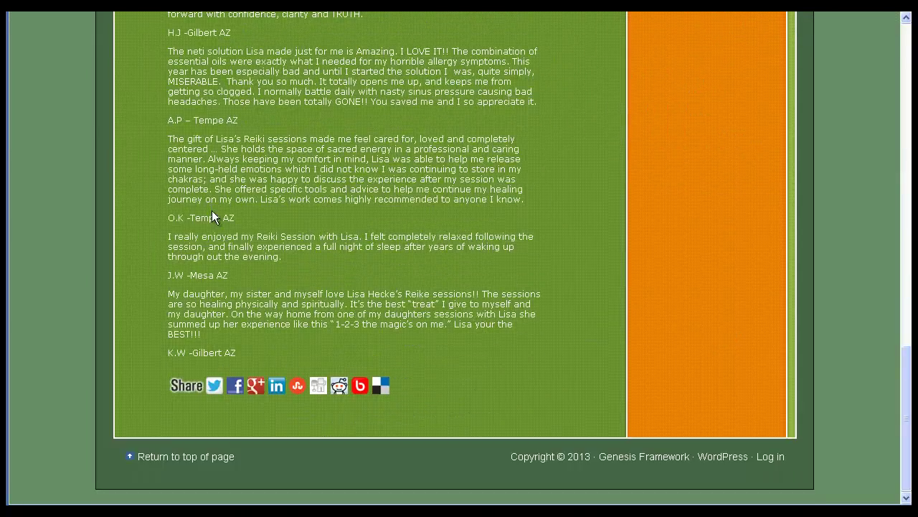
{"action": "scroll", "coordinate": [212, 218], "scroll_direction": "up", "scroll_amount": 10}
{"action": "scroll", "coordinate": [211, 217], "scroll_direction": "down", "scroll_amount": 6}
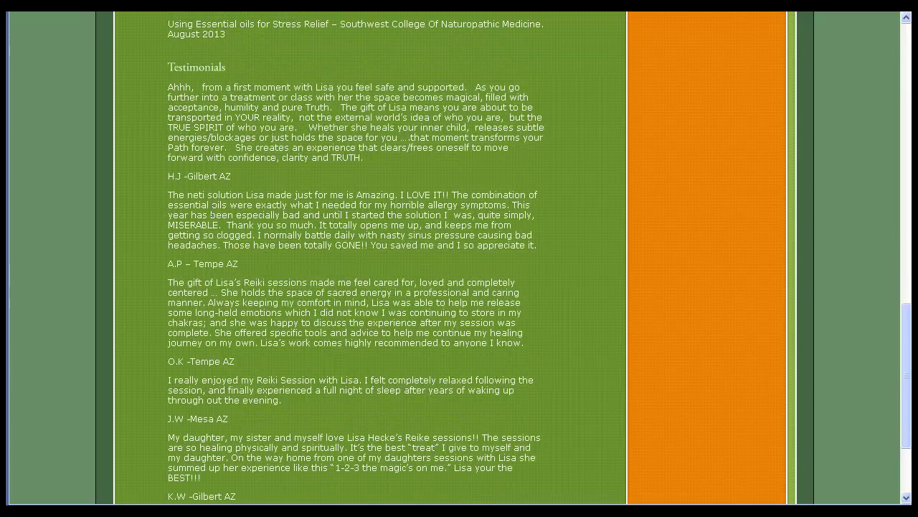
{"action": "scroll", "coordinate": [213, 210], "scroll_direction": "up", "scroll_amount": 5}
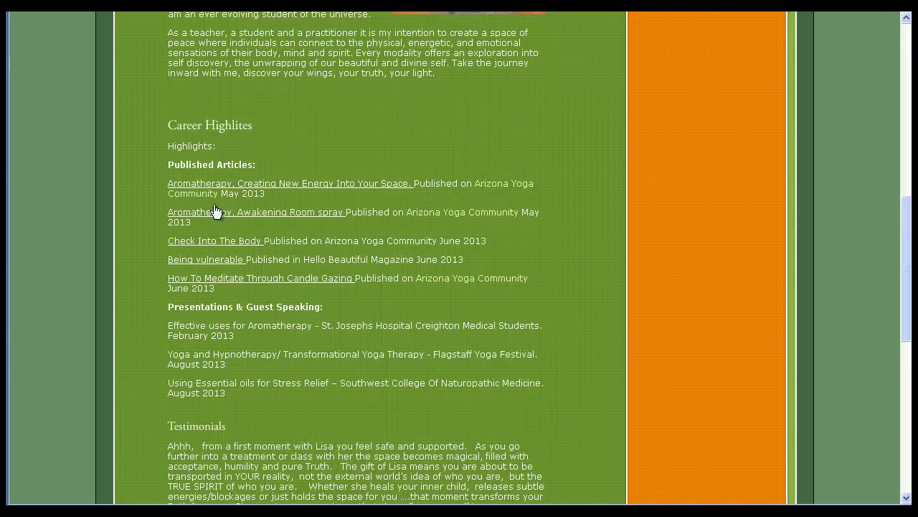
{"action": "scroll", "coordinate": [211, 209], "scroll_direction": "down", "scroll_amount": 3}
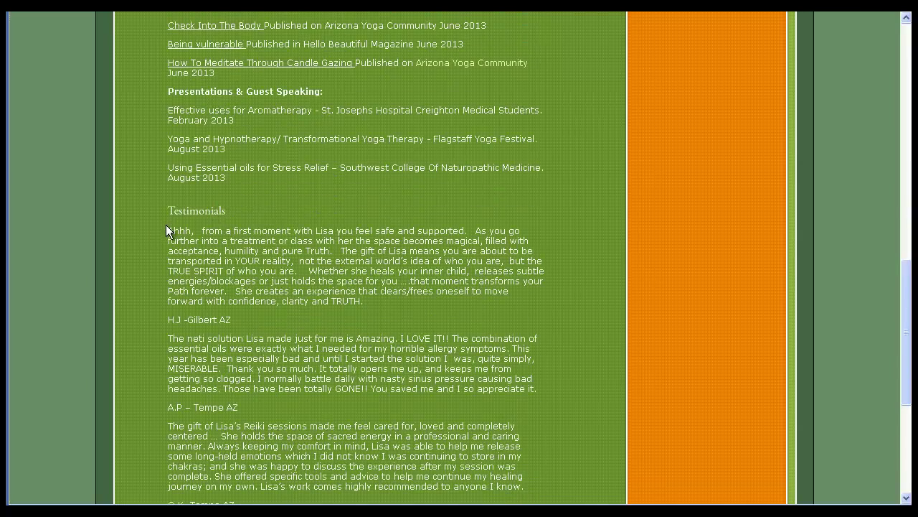
Step: Copy the live site's testimonials and paste them into the empty Testimonials text block
{"action": "left_click_drag", "start_coordinate": [166, 226], "coordinate": [267, 493]}
{"action": "scroll", "coordinate": [271, 433], "scroll_direction": "down", "scroll_amount": 3}
{"action": "left_click", "coordinate": [252, 396], "text": "shift"}
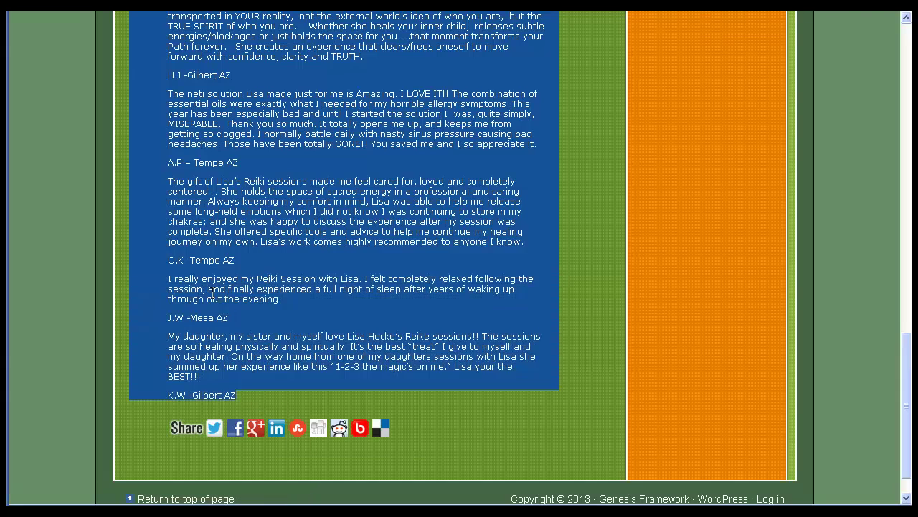
{"action": "right_click", "coordinate": [212, 293]}
{"action": "left_click", "coordinate": [239, 303]}
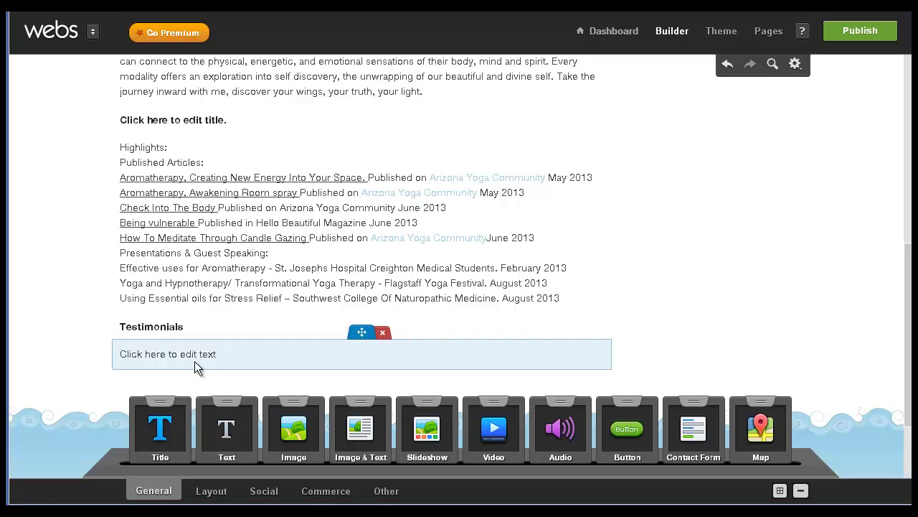
{"action": "left_click", "coordinate": [195, 361]}
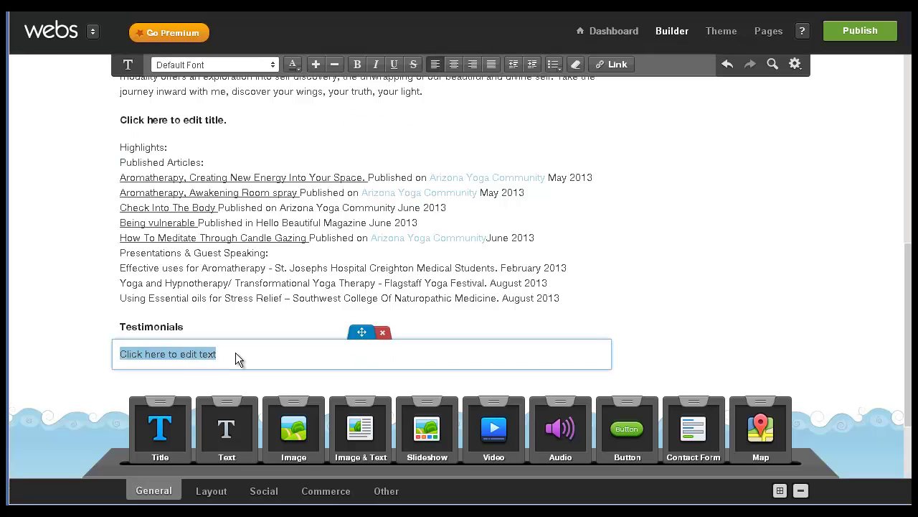
{"action": "key", "text": "ctrl+v"}
Step: Add a blank line after each of the four testimonial signatures
{"action": "scroll", "coordinate": [236, 338], "scroll_direction": "up", "scroll_amount": 3}
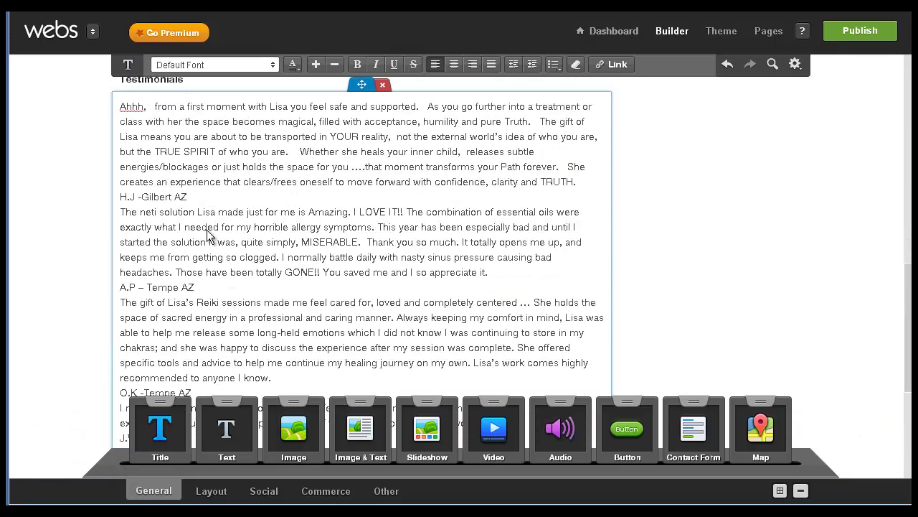
{"action": "left_click", "coordinate": [201, 198]}
{"action": "key", "text": "Return"}
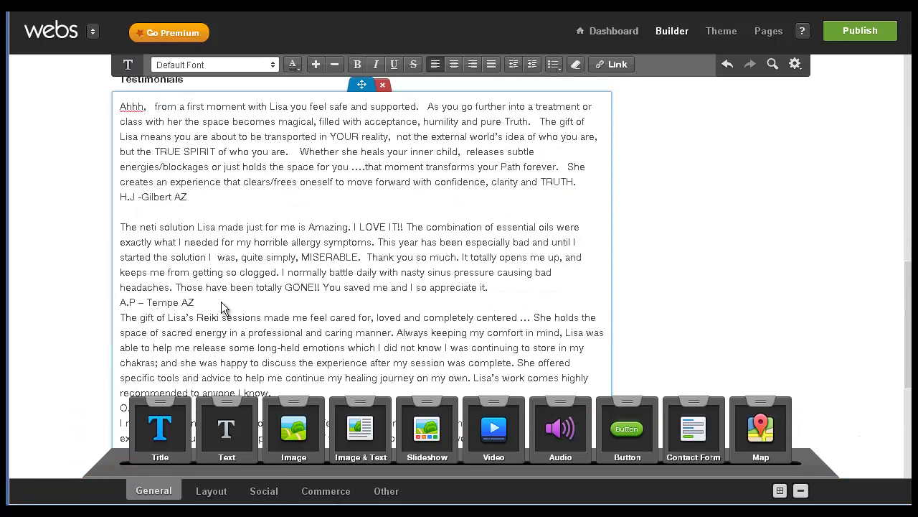
{"action": "key", "text": "Return"}
{"action": "scroll", "coordinate": [241, 308], "scroll_direction": "down", "scroll_amount": 2}
{"action": "left_click", "coordinate": [230, 285]}
{"action": "key", "text": "Return"}
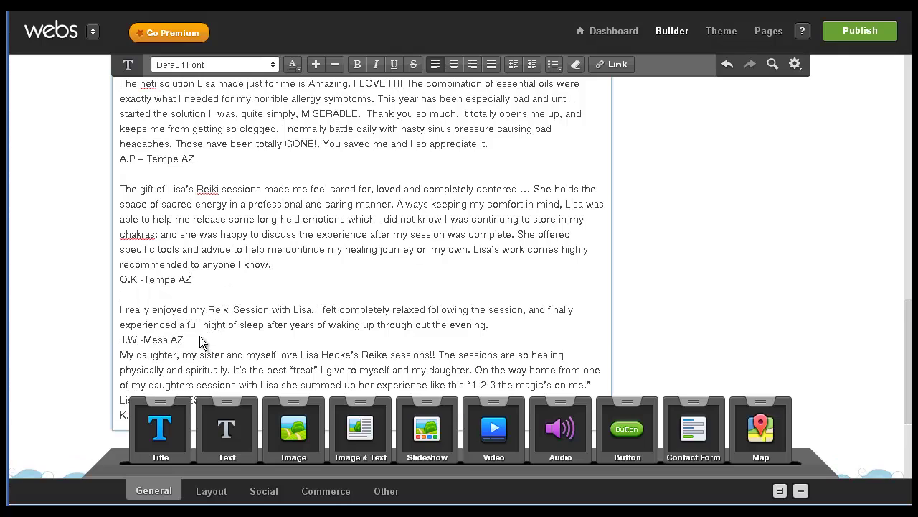
{"action": "left_click", "coordinate": [199, 338]}
{"action": "key", "text": "Return"}
{"action": "scroll", "coordinate": [202, 338], "scroll_direction": "down", "scroll_amount": 2}
{"action": "scroll", "coordinate": [240, 275], "scroll_direction": "up", "scroll_amount": 5}
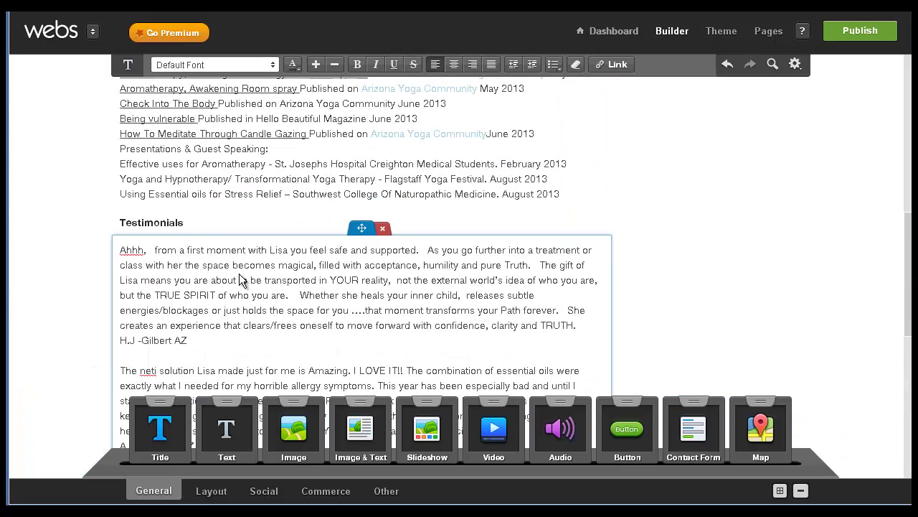
Step: Set the Testimonials heading to Crimson Text and enlarge it three steps
{"action": "double_click", "coordinate": [166, 224]}
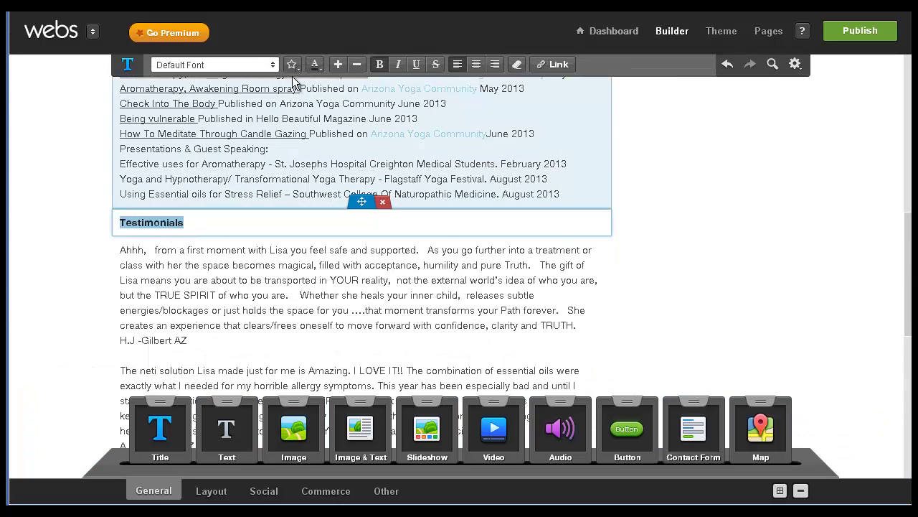
{"action": "left_click", "coordinate": [271, 64]}
{"action": "left_click", "coordinate": [228, 113]}
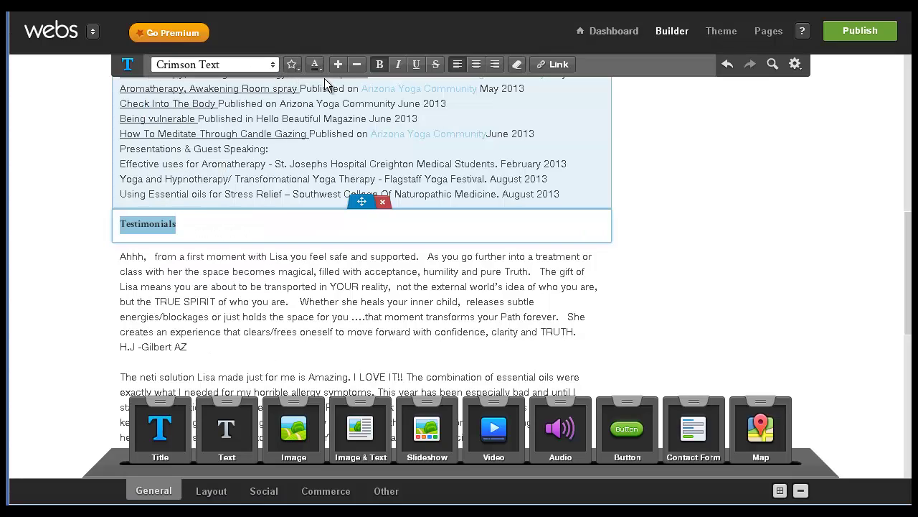
{"action": "left_click", "coordinate": [335, 66]}
{"action": "left_click", "coordinate": [336, 66]}
{"action": "left_click", "coordinate": [336, 66]}
{"action": "scroll", "coordinate": [261, 251], "scroll_direction": "down", "scroll_amount": 4}
{"action": "scroll", "coordinate": [260, 252], "scroll_direction": "up", "scroll_amount": 8}
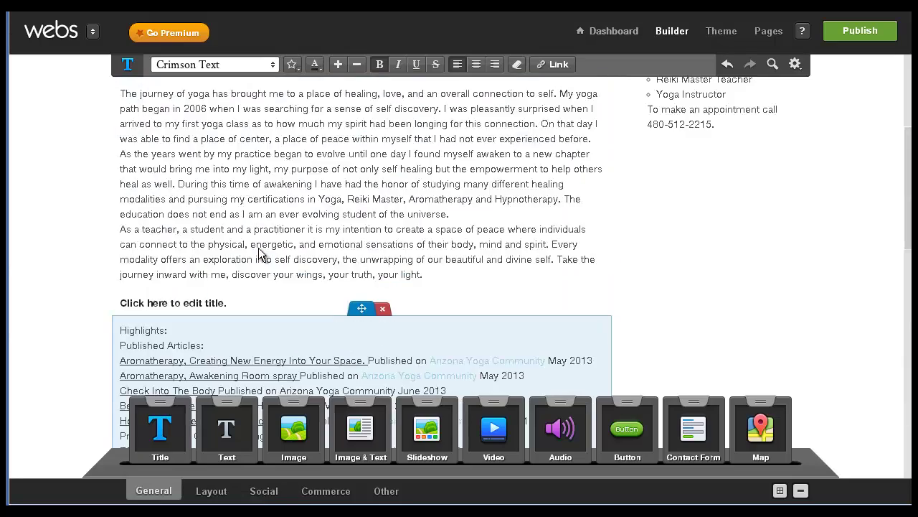
{"action": "scroll", "coordinate": [260, 250], "scroll_direction": "up", "scroll_amount": 4}
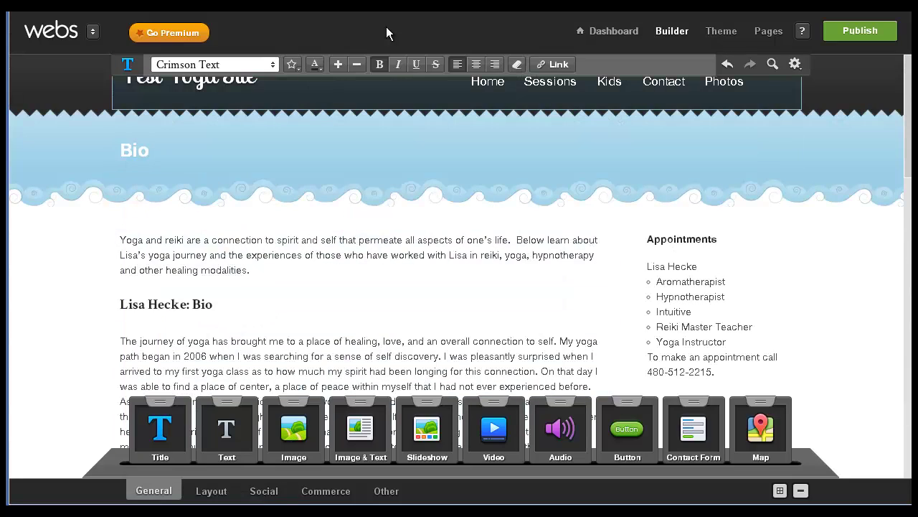
{"action": "mouse_move", "coordinate": [491, 84]}
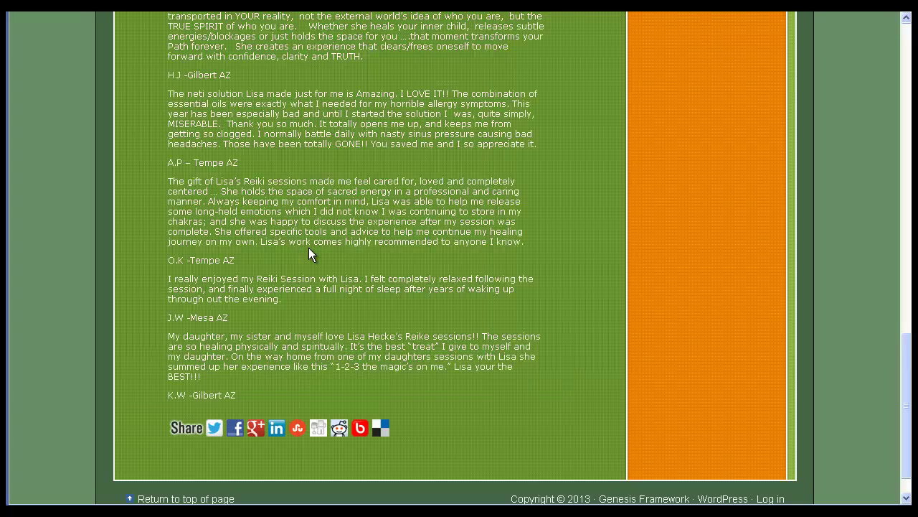
Step: Select the 'Welcome to Your Blog' heading on the Blog page
{"action": "scroll", "coordinate": [309, 247], "scroll_direction": "up", "scroll_amount": 15}
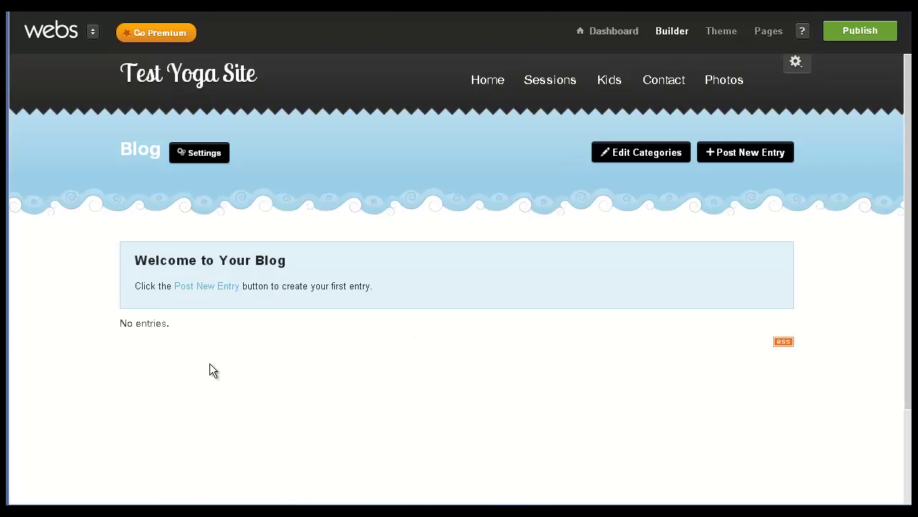
{"action": "triple_click", "coordinate": [201, 265]}
{"action": "left_click", "coordinate": [201, 266]}
{"action": "triple_click", "coordinate": [173, 257]}
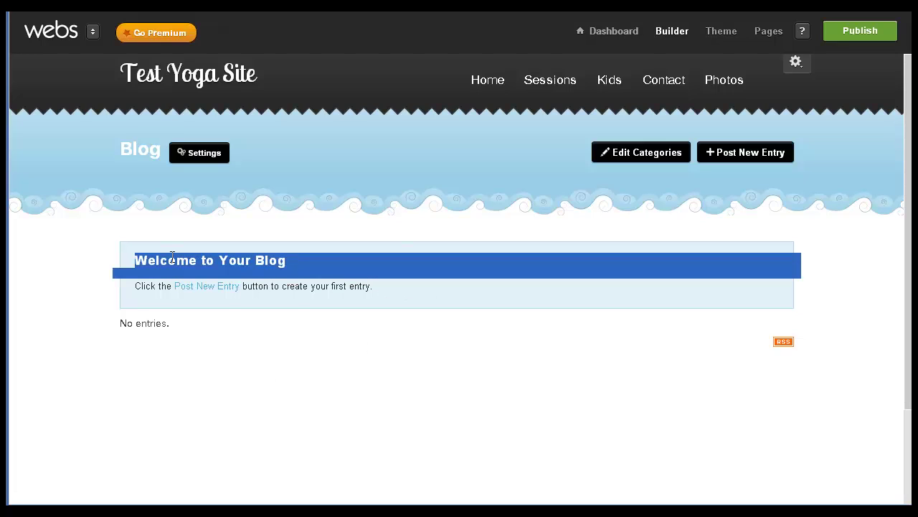
Step: Check the blog's settings, reselect the Welcome to Your Blog heading, then switch pages
{"action": "left_click", "coordinate": [205, 153]}
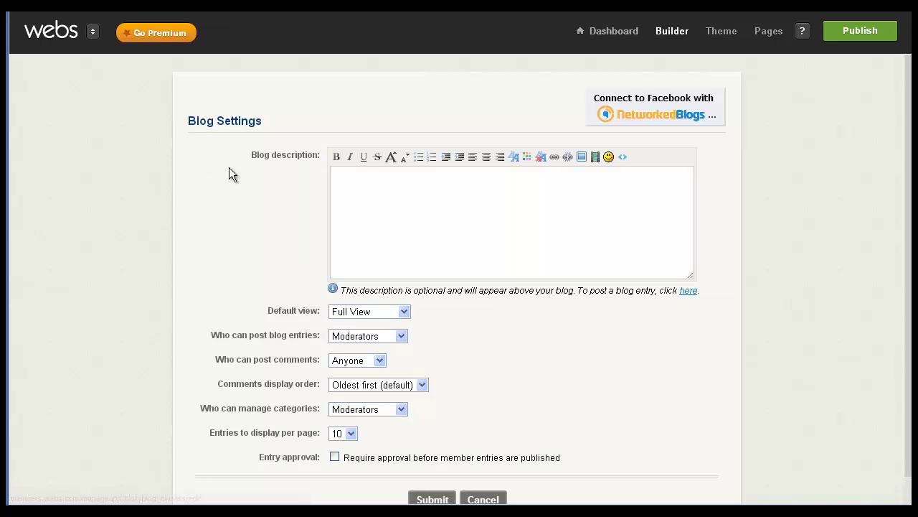
{"action": "scroll", "coordinate": [252, 190], "scroll_direction": "down", "scroll_amount": 1}
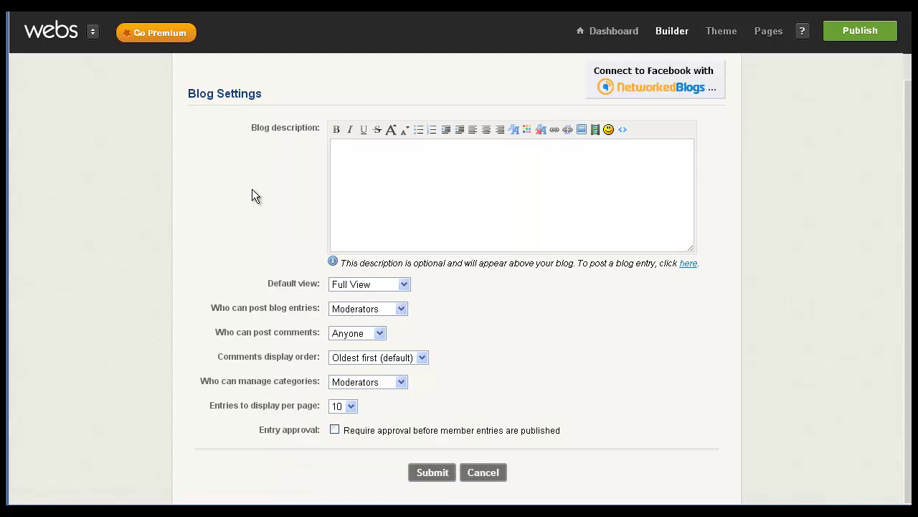
{"action": "scroll", "coordinate": [252, 188], "scroll_direction": "up", "scroll_amount": 1}
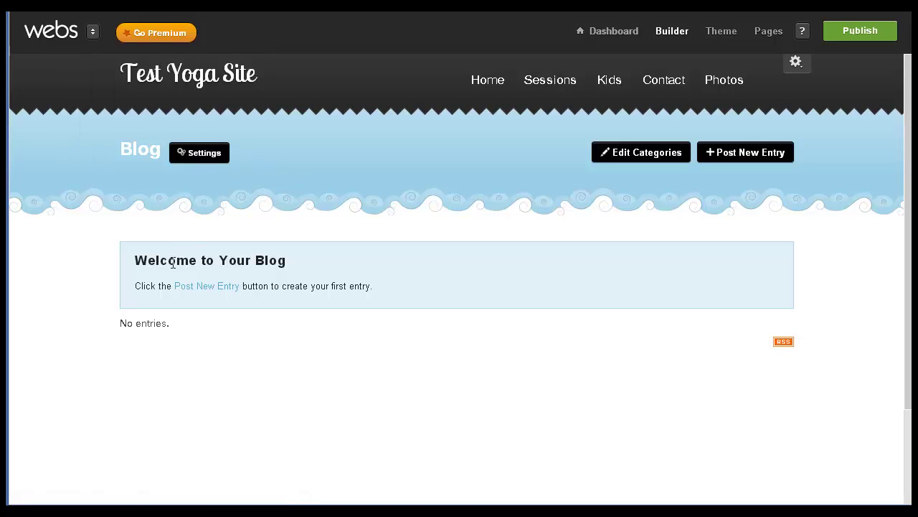
{"action": "triple_click", "coordinate": [172, 264]}
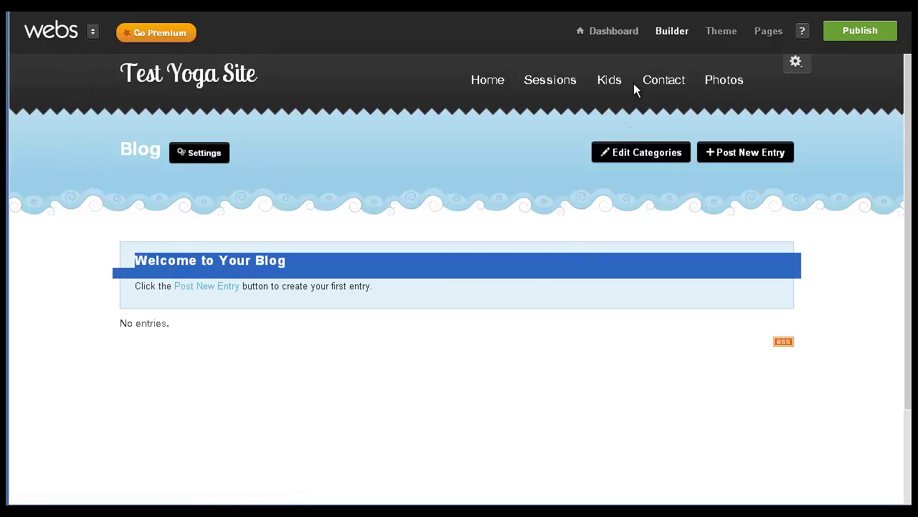
{"action": "left_click", "coordinate": [550, 80]}
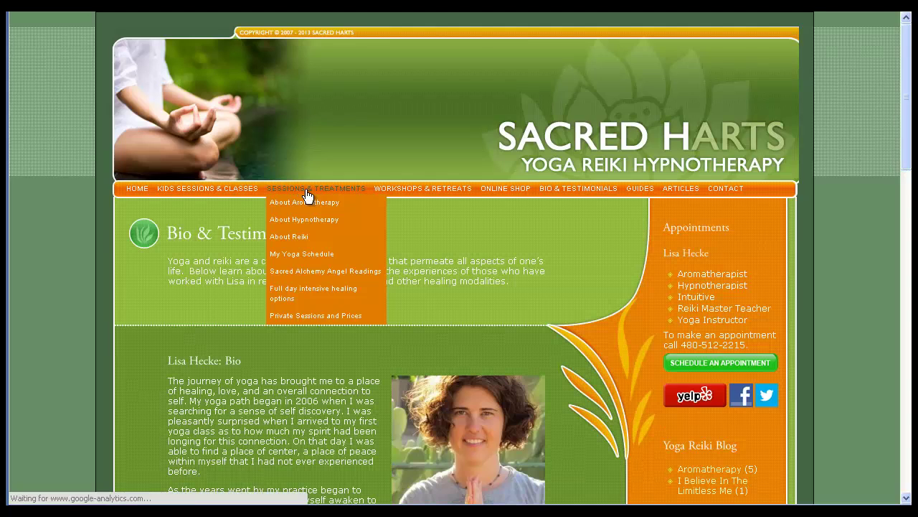
Step: Open the live Sessions & Treatments page for reference
{"action": "left_click", "coordinate": [304, 194]}
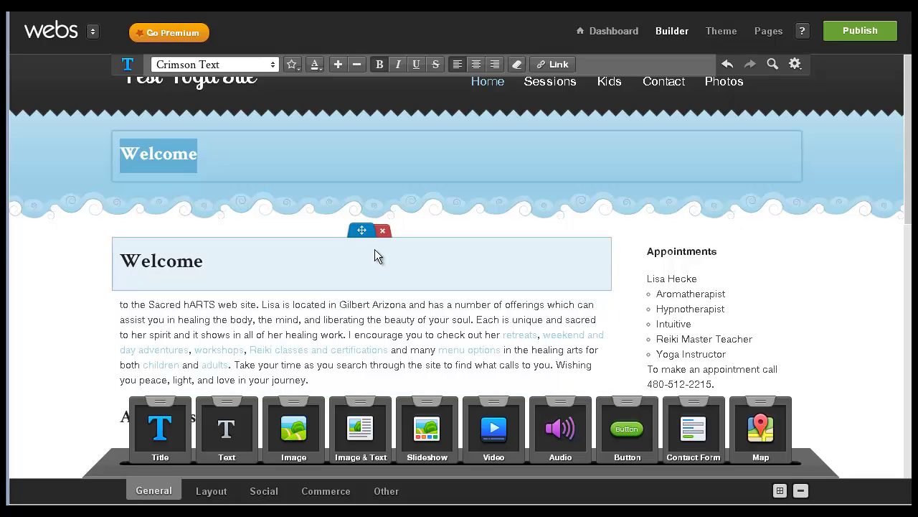
Step: Delete the body's duplicate Welcome heading, enlarge the Welcome title, and go to the Kids page
{"action": "left_click", "coordinate": [381, 231]}
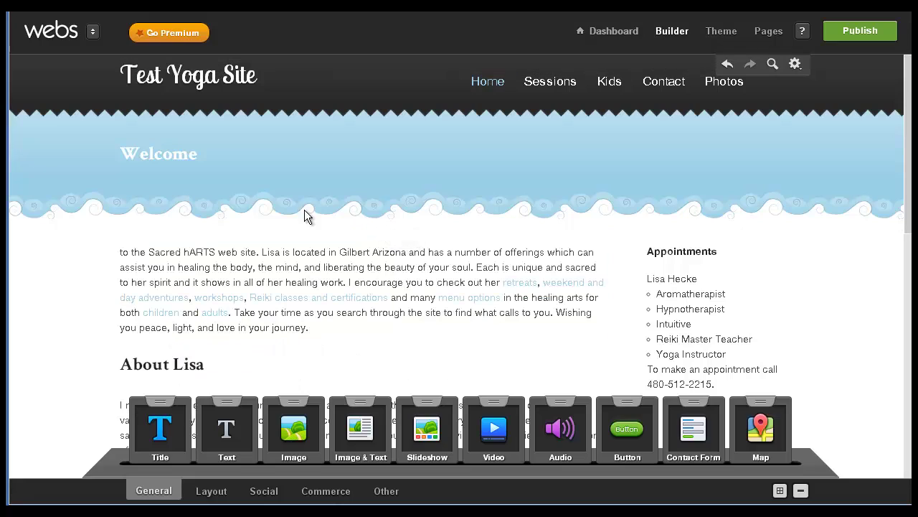
{"action": "double_click", "coordinate": [145, 154]}
{"action": "left_click", "coordinate": [338, 65]}
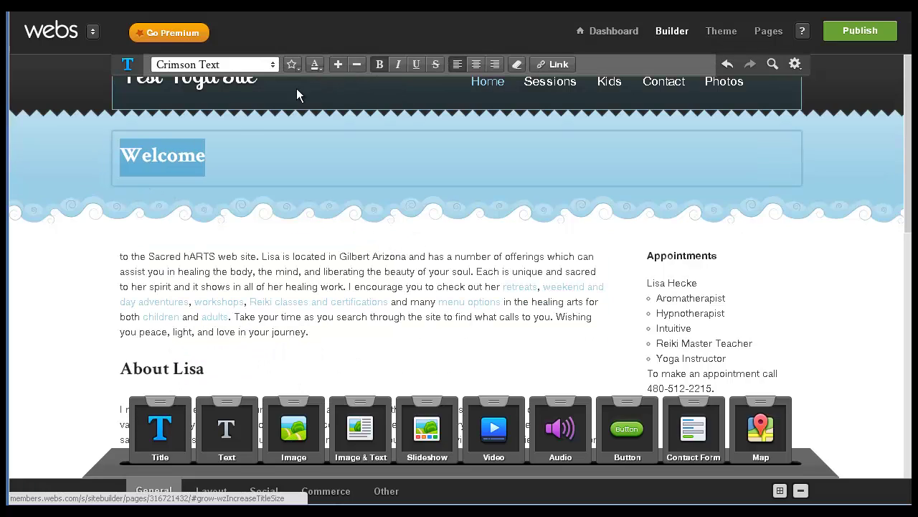
{"action": "left_click", "coordinate": [554, 86]}
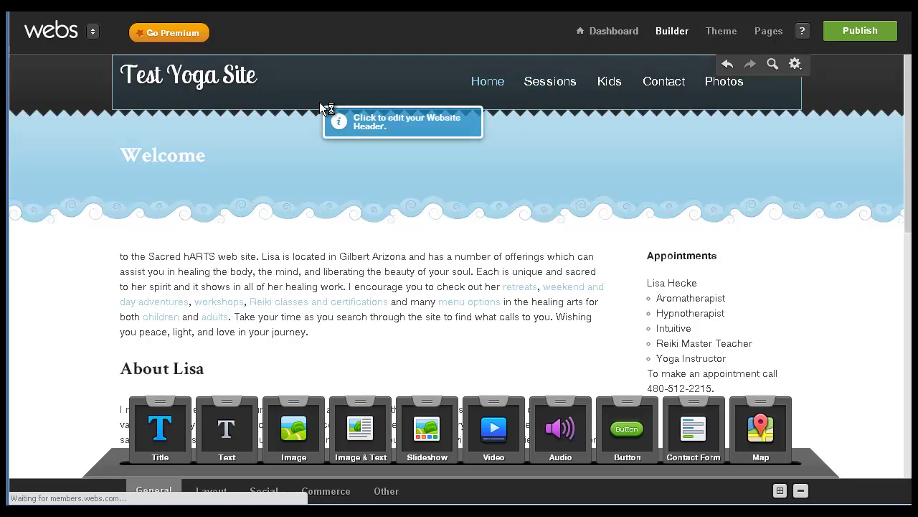
{"action": "left_click", "coordinate": [537, 80]}
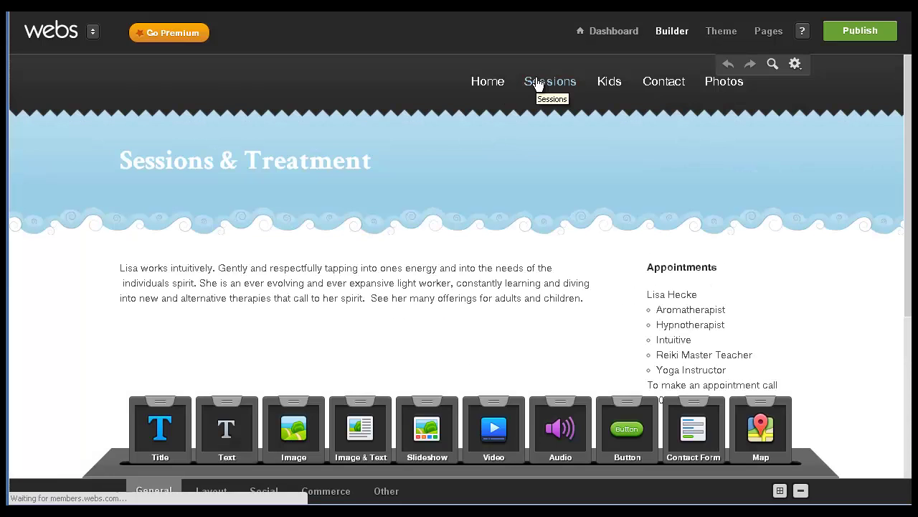
{"action": "left_click", "coordinate": [607, 82]}
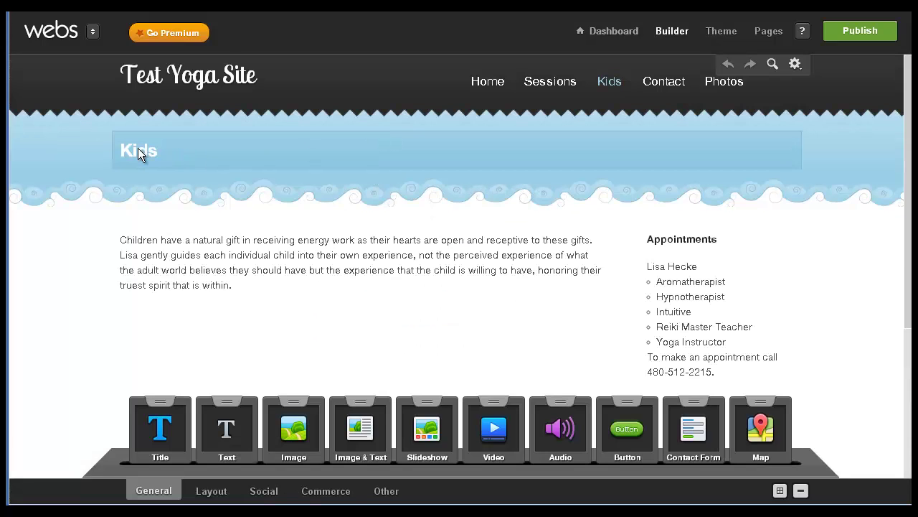
Step: Set the Kids page title to Crimson Text and increase its size
{"action": "double_click", "coordinate": [136, 148]}
{"action": "left_click", "coordinate": [255, 66]}
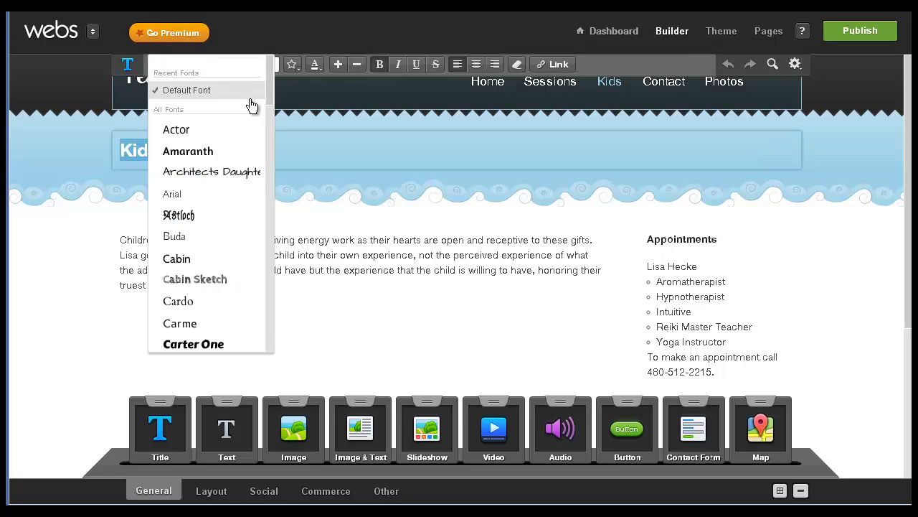
{"action": "scroll", "coordinate": [225, 218], "scroll_direction": "down", "scroll_amount": 5}
{"action": "left_click", "coordinate": [237, 228]}
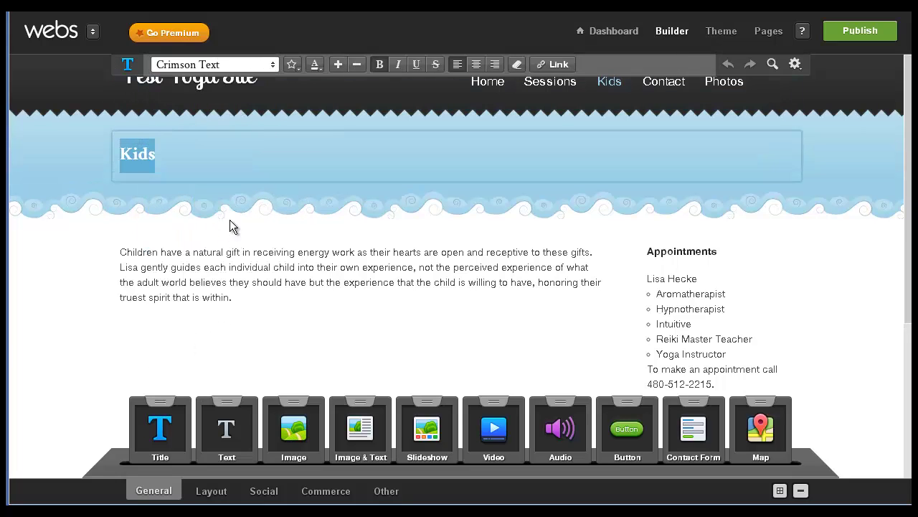
{"action": "left_click", "coordinate": [338, 65]}
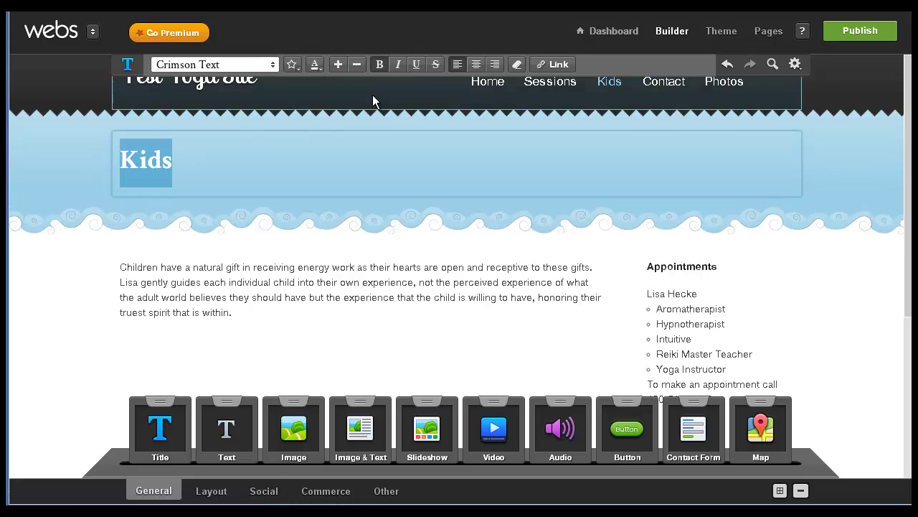
Step: Return to the Home page with its welcome text and Appointments sidebar
{"action": "left_click", "coordinate": [664, 85]}
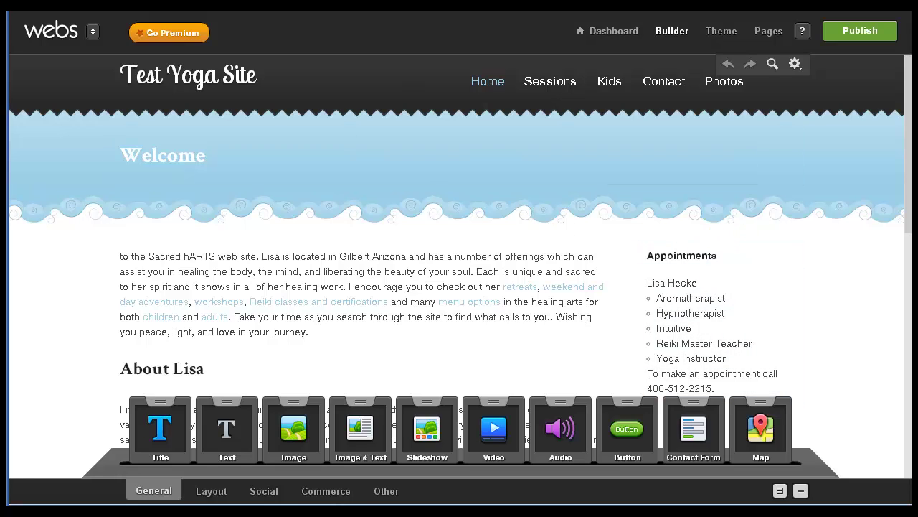
{"action": "scroll", "coordinate": [656, 266], "scroll_direction": "down", "scroll_amount": 2}
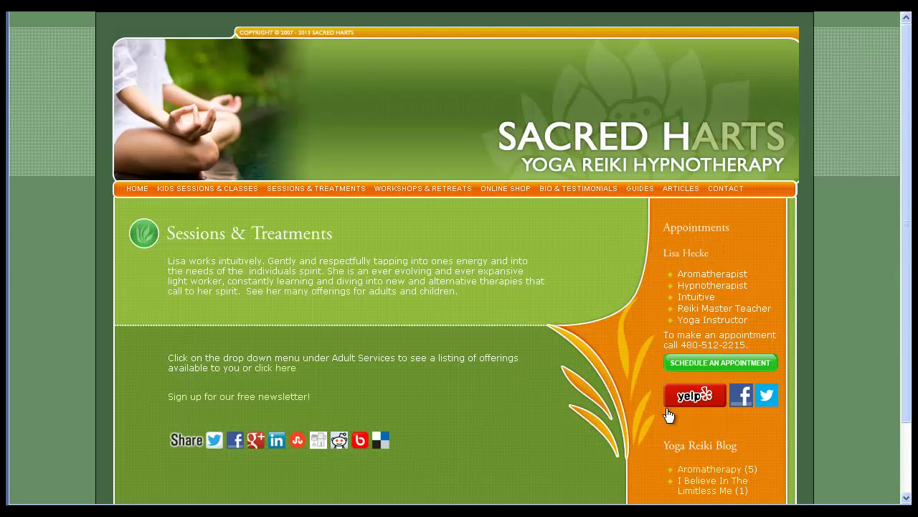
{"action": "scroll", "coordinate": [696, 433], "scroll_direction": "down", "scroll_amount": 2}
{"action": "scroll", "coordinate": [615, 299], "scroll_direction": "up", "scroll_amount": 2}
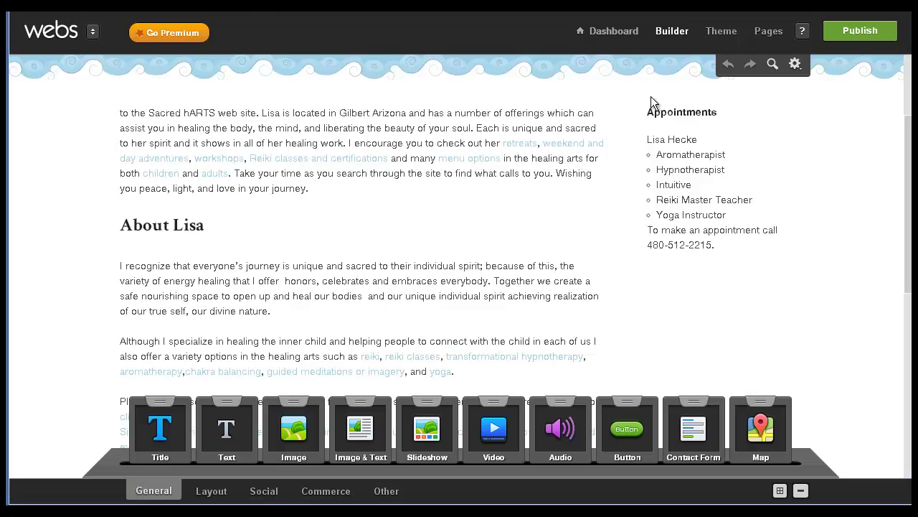
Step: Set the Appointments heading to Crimson Text and increase its size
{"action": "double_click", "coordinate": [668, 115]}
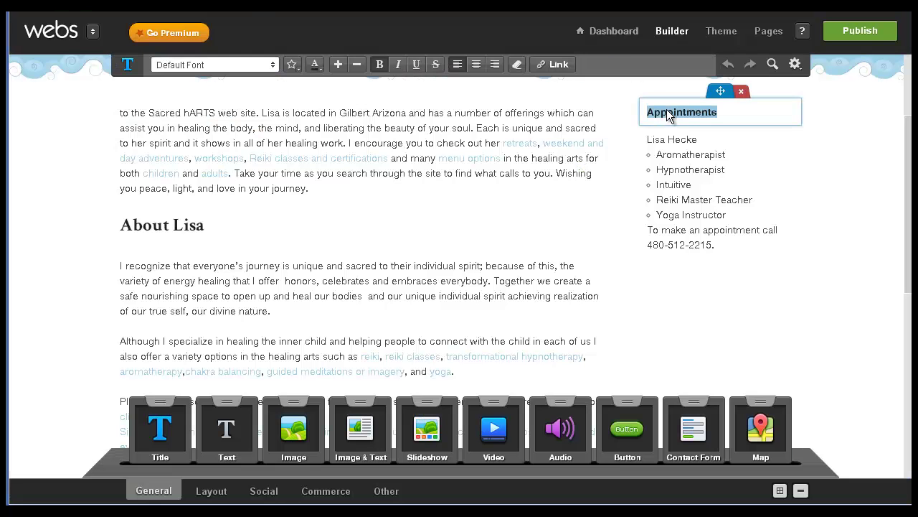
{"action": "left_click", "coordinate": [272, 65]}
{"action": "scroll", "coordinate": [242, 194], "scroll_direction": "down", "scroll_amount": 5}
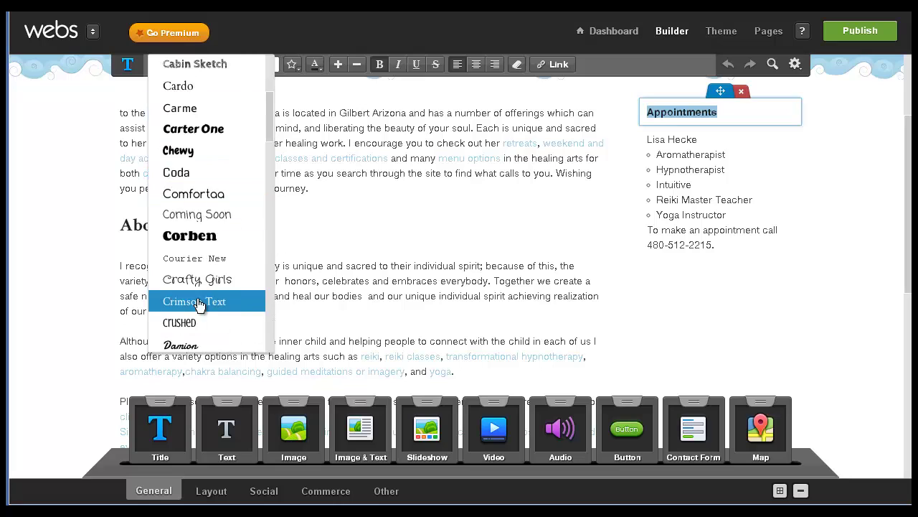
{"action": "left_click", "coordinate": [198, 303]}
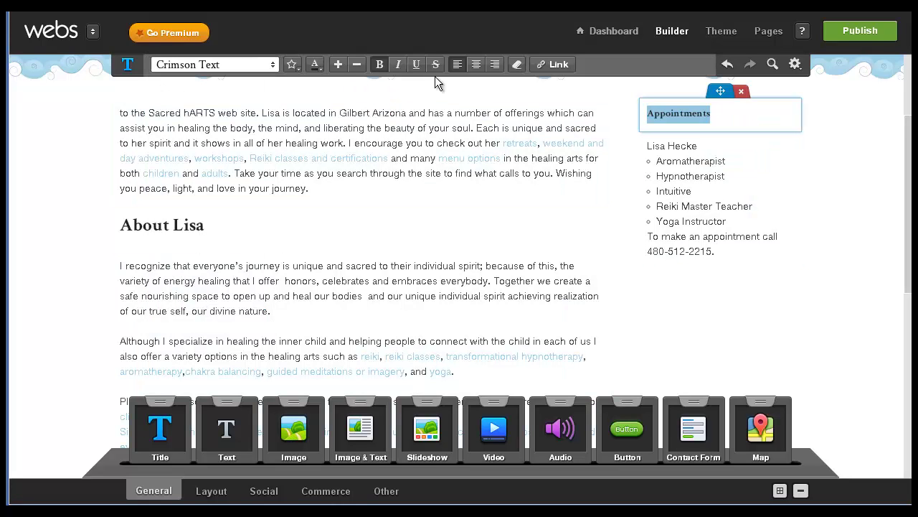
{"action": "left_click", "coordinate": [338, 65]}
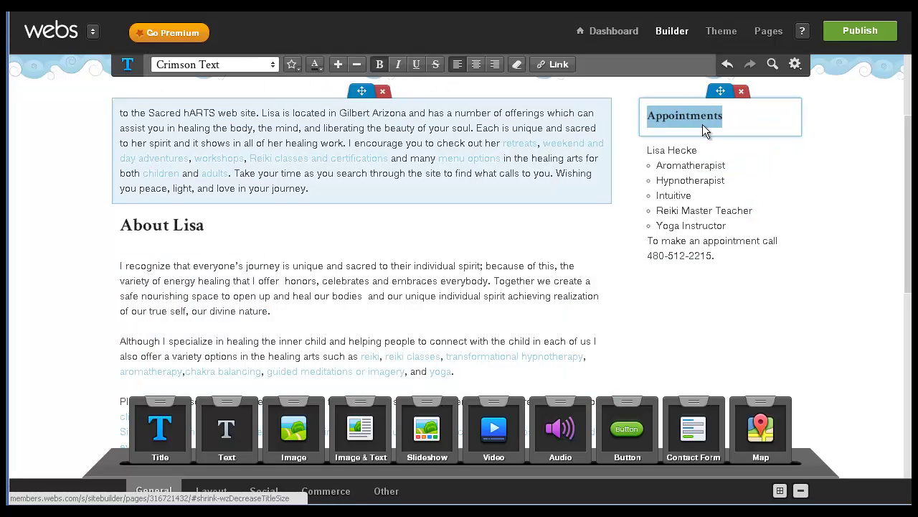
Step: Apply Crimson Text to the sidebar text, undoing and redoing a size increase
{"action": "left_click", "coordinate": [678, 150]}
{"action": "triple_click", "coordinate": [677, 150]}
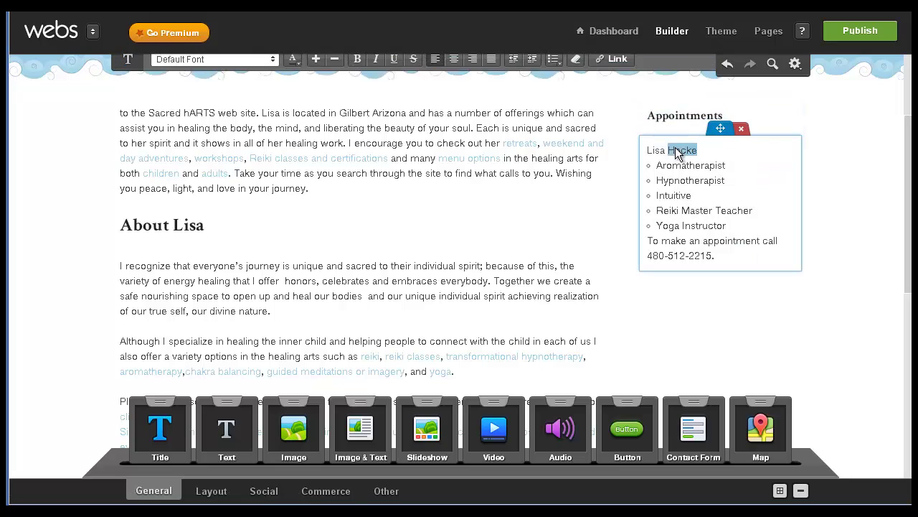
{"action": "left_click", "coordinate": [273, 65]}
{"action": "scroll", "coordinate": [249, 215], "scroll_direction": "down", "scroll_amount": 3}
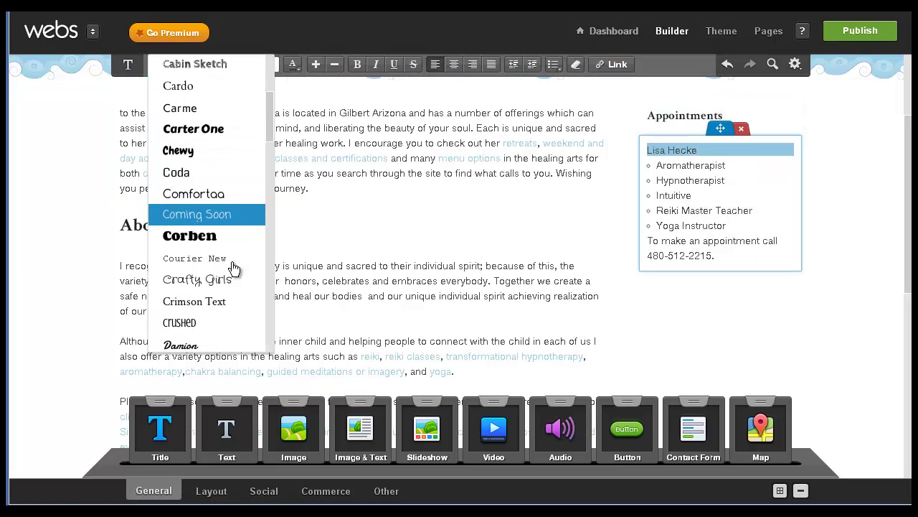
{"action": "left_click", "coordinate": [212, 301]}
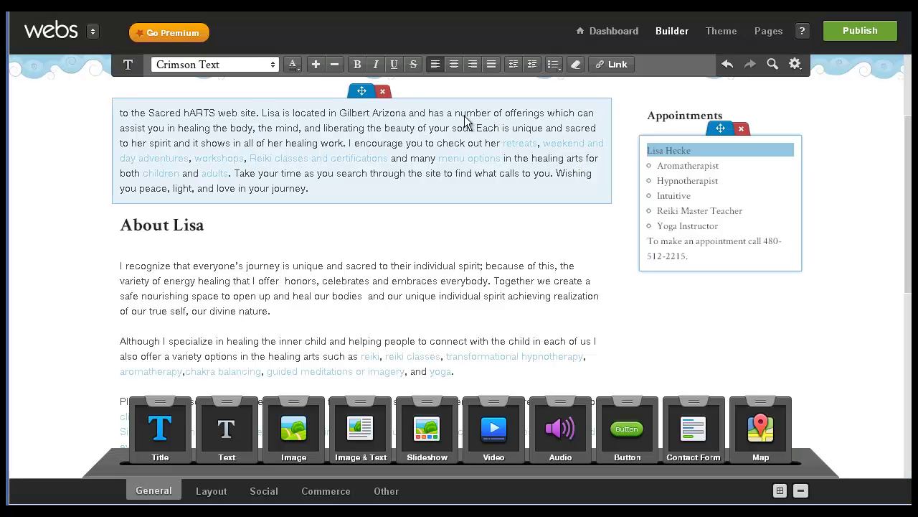
{"action": "left_click", "coordinate": [315, 66]}
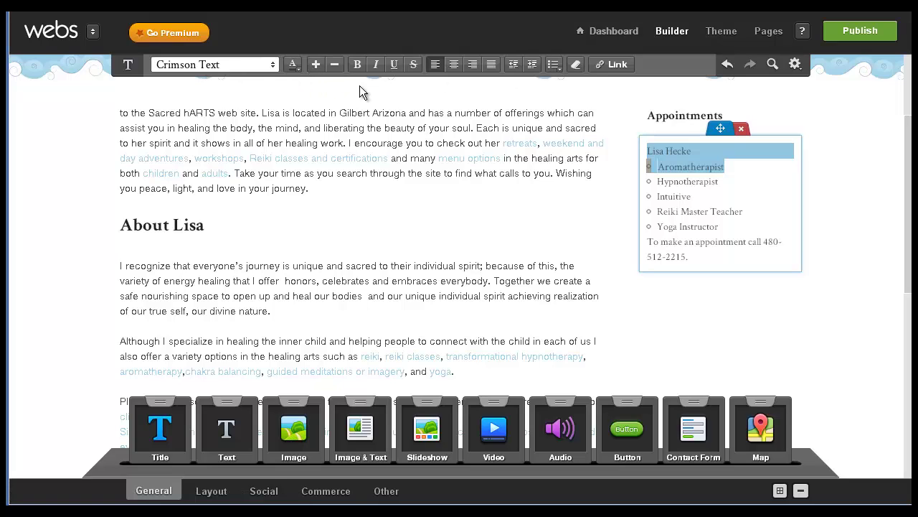
{"action": "left_click", "coordinate": [726, 66]}
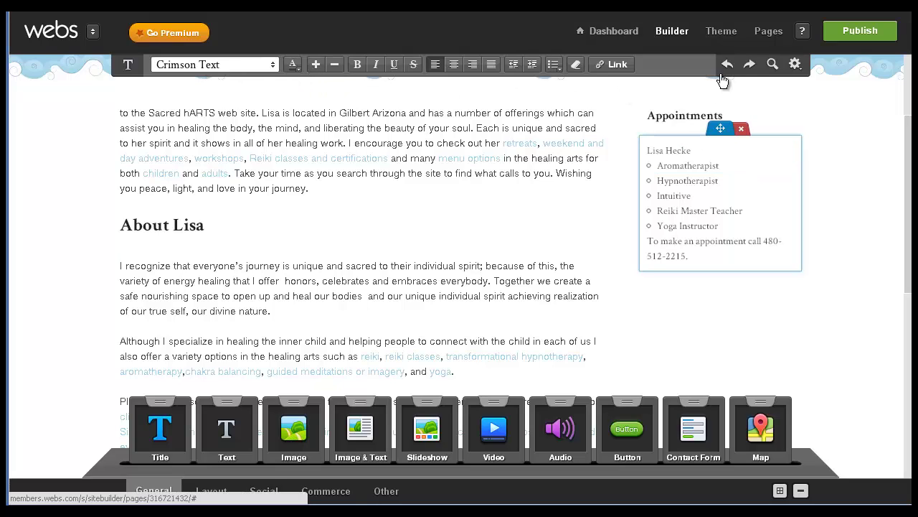
{"action": "triple_click", "coordinate": [666, 152]}
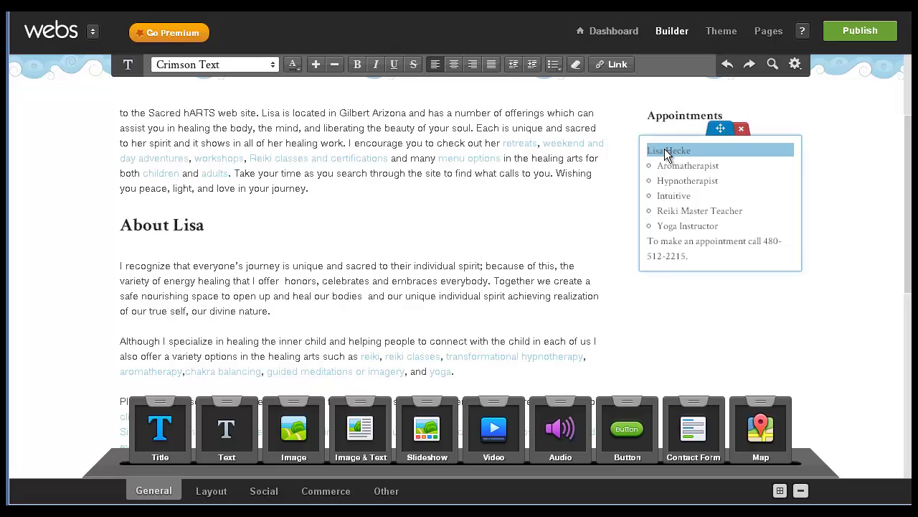
{"action": "left_click", "coordinate": [750, 64]}
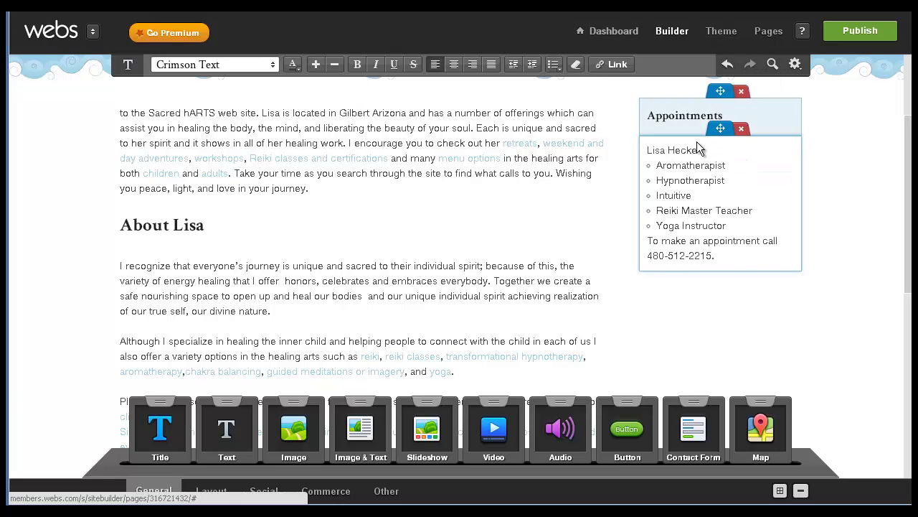
Step: Apply Crimson Text to the name on the sidebar's first line
{"action": "left_click_drag", "start_coordinate": [700, 151], "coordinate": [643, 150]}
{"action": "left_click", "coordinate": [243, 64]}
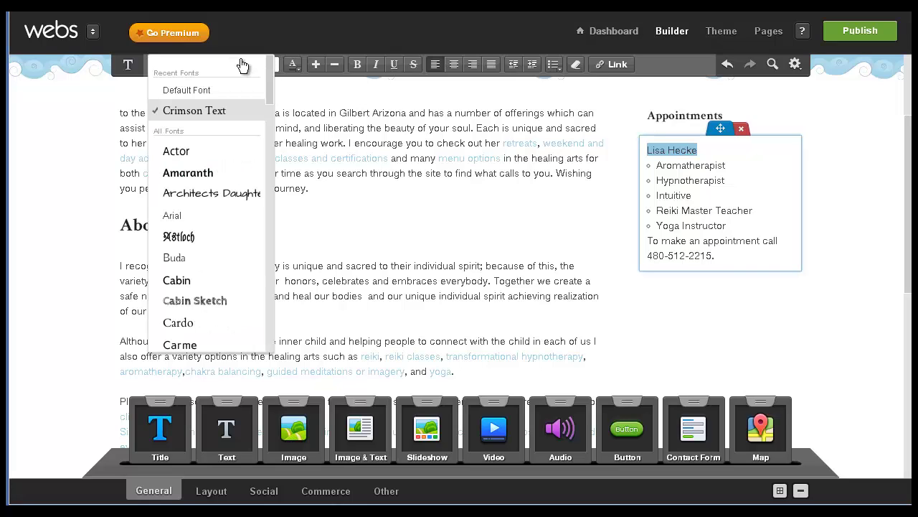
{"action": "left_click", "coordinate": [209, 111]}
{"action": "left_click", "coordinate": [692, 152]}
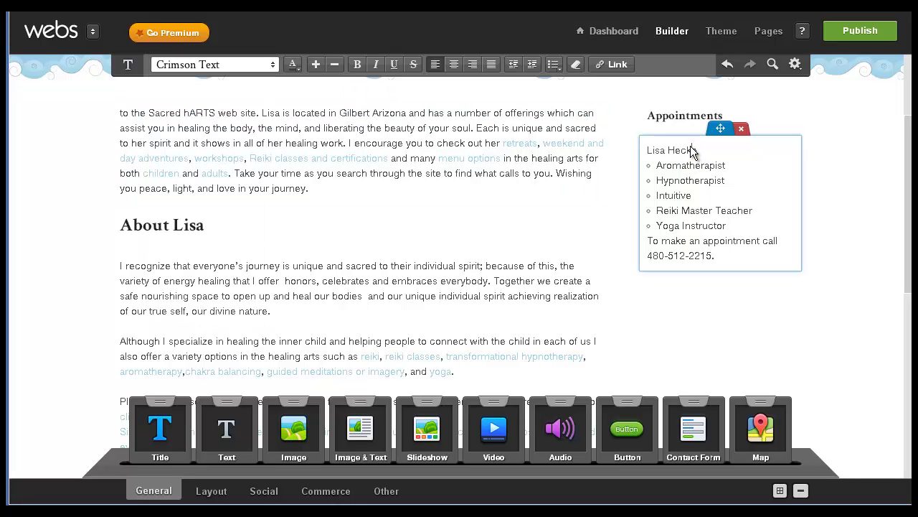
{"action": "double_click", "coordinate": [692, 152]}
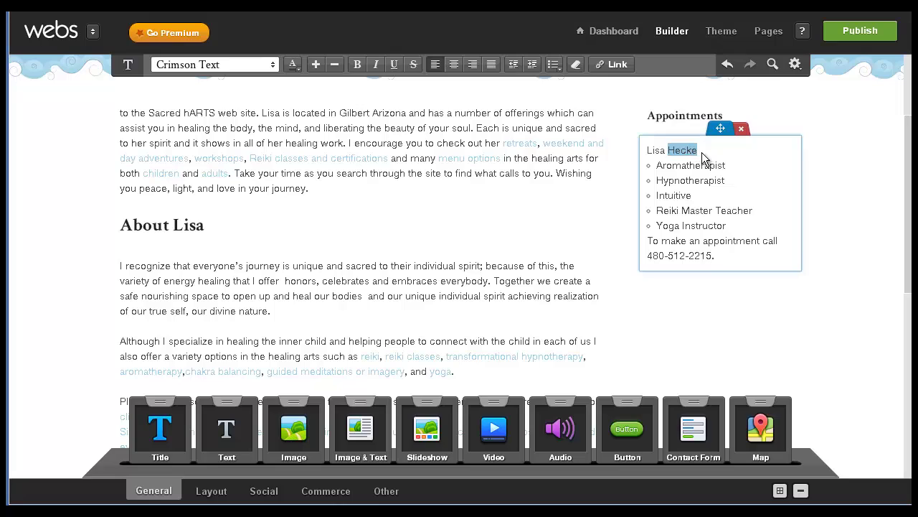
{"action": "left_click", "coordinate": [674, 167]}
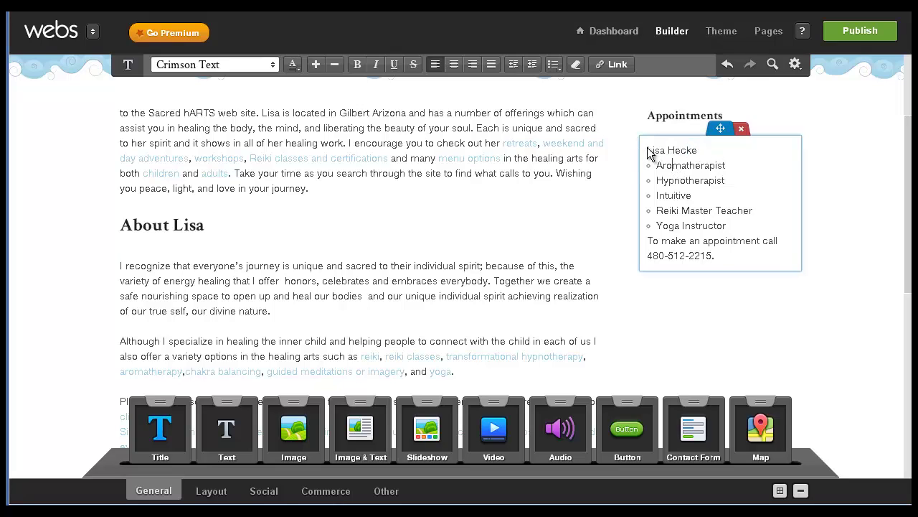
Step: Reset the name line to the default font, then back to Crimson Text
{"action": "left_click_drag", "start_coordinate": [648, 150], "coordinate": [701, 148]}
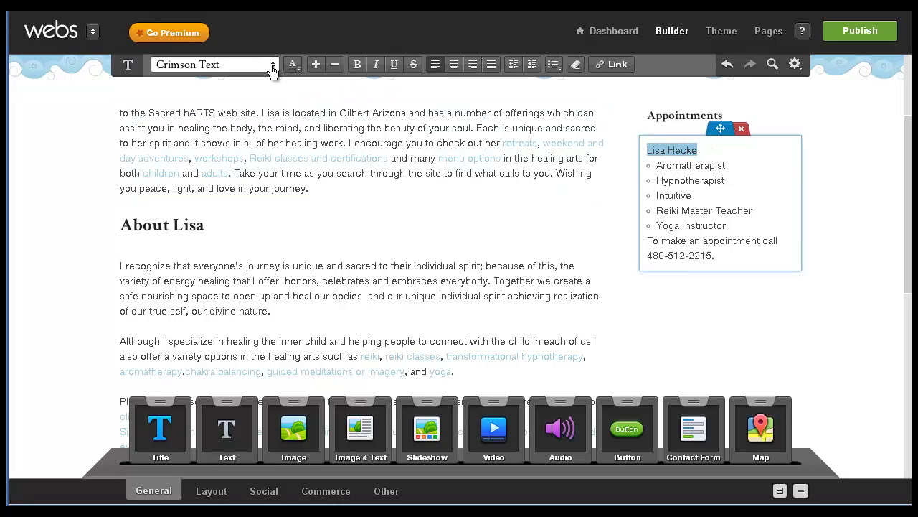
{"action": "left_click", "coordinate": [272, 69]}
{"action": "left_click", "coordinate": [242, 88]}
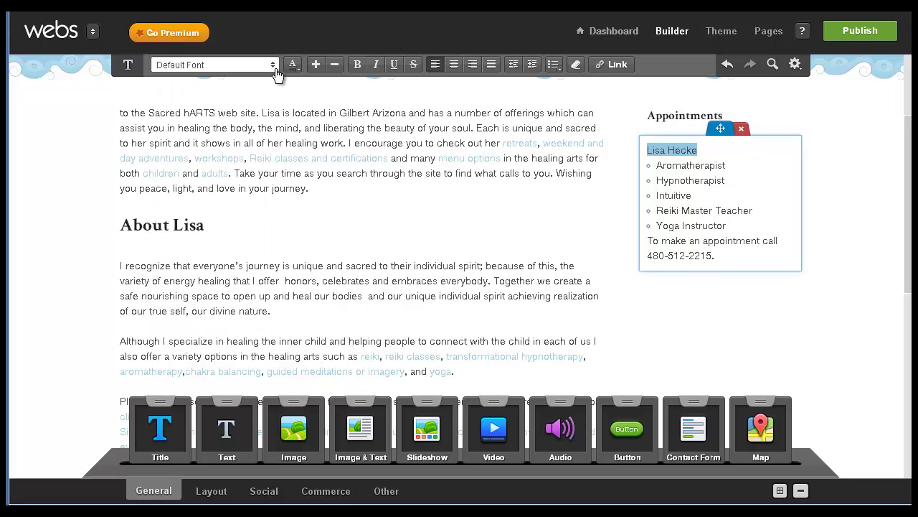
{"action": "left_click", "coordinate": [275, 71]}
{"action": "left_click", "coordinate": [218, 107]}
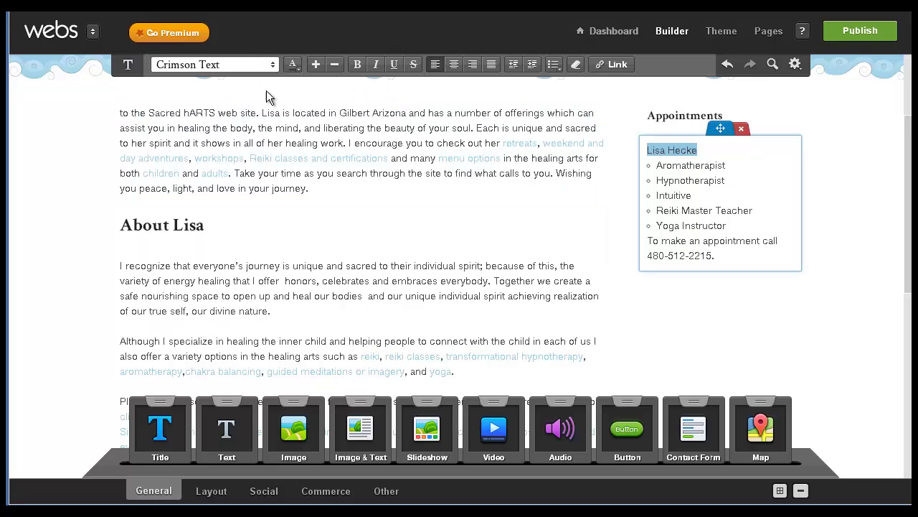
{"action": "double_click", "coordinate": [670, 152]}
{"action": "triple_click", "coordinate": [669, 152]}
{"action": "left_click", "coordinate": [687, 210]}
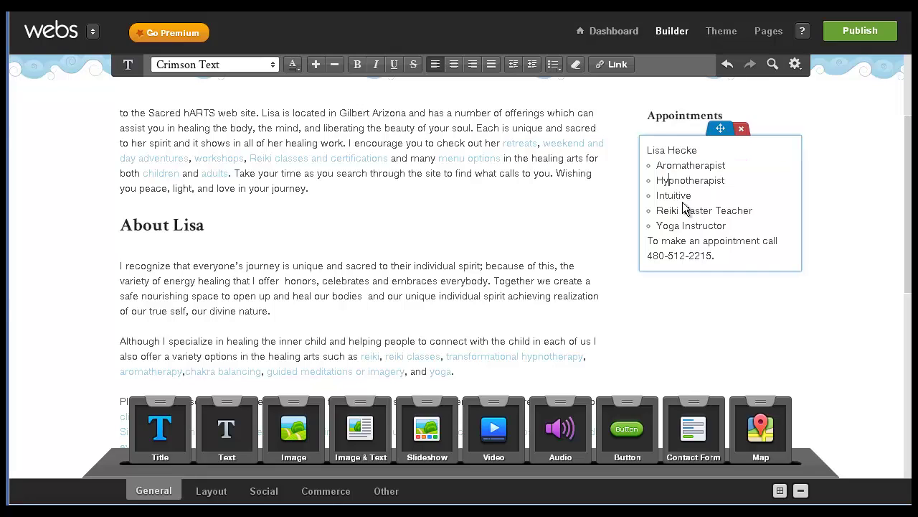
{"action": "triple_click", "coordinate": [689, 151]}
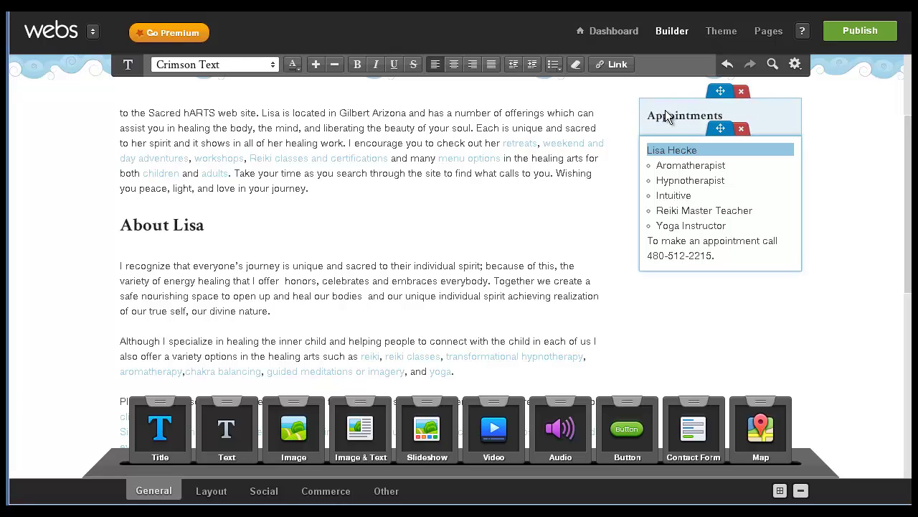
Step: Try bold and Actor on the sidebar name line, ending back in Crimson Text
{"action": "triple_click", "coordinate": [659, 152]}
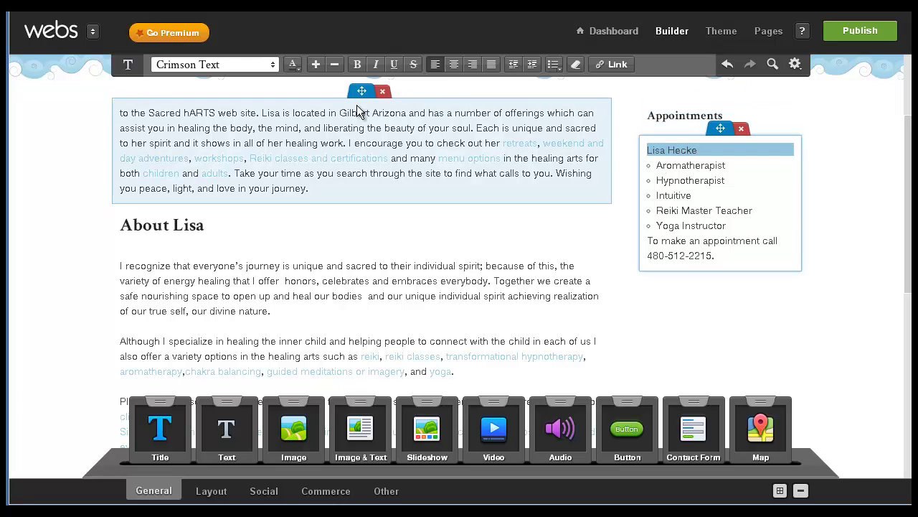
{"action": "left_click", "coordinate": [361, 65]}
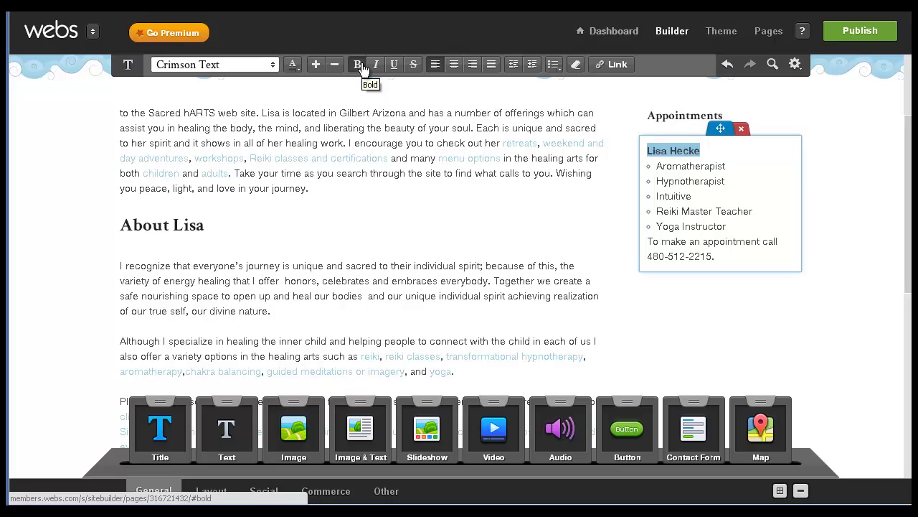
{"action": "left_click", "coordinate": [361, 65]}
{"action": "left_click", "coordinate": [272, 68]}
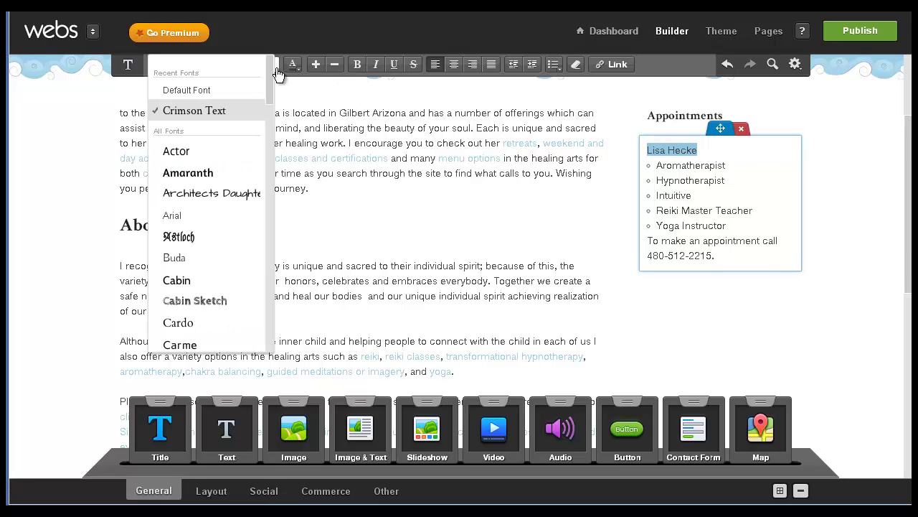
{"action": "left_click", "coordinate": [214, 151]}
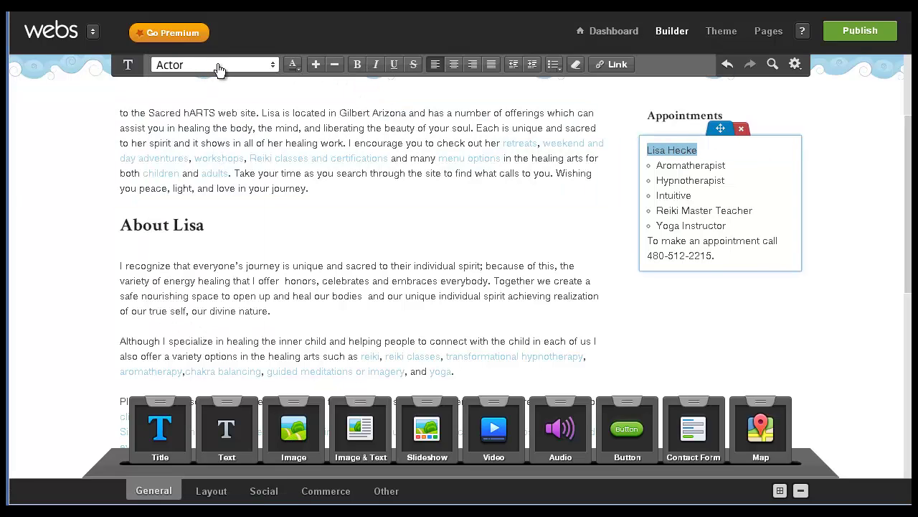
{"action": "left_click", "coordinate": [218, 70]}
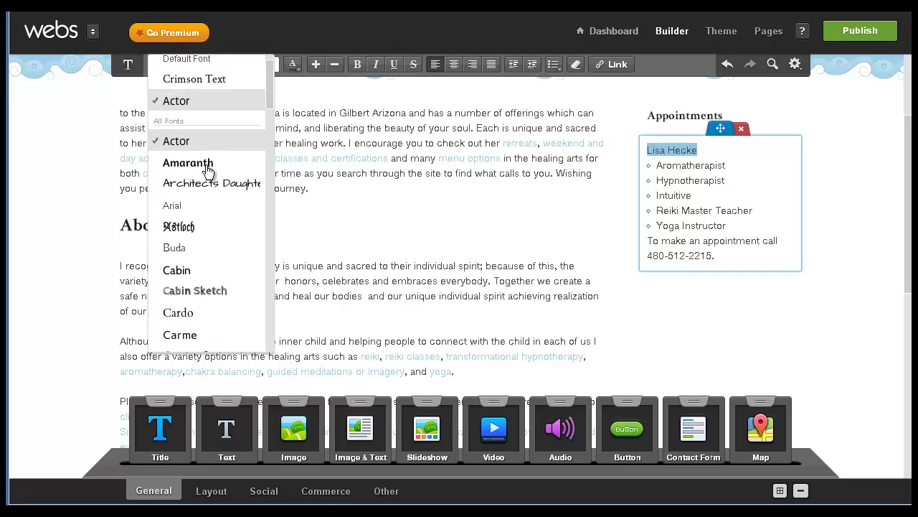
{"action": "left_click", "coordinate": [213, 81]}
{"action": "left_click", "coordinate": [697, 167]}
Step: Set the sidebar name line to the Actor font
{"action": "left_click", "coordinate": [711, 198]}
{"action": "left_click_drag", "start_coordinate": [735, 252], "coordinate": [617, 152]}
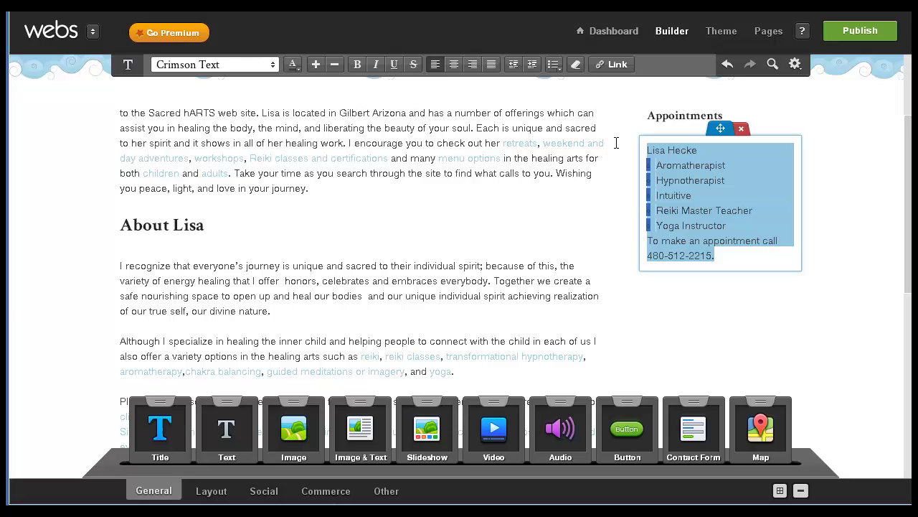
{"action": "left_click", "coordinate": [245, 67]}
{"action": "left_click", "coordinate": [191, 109]}
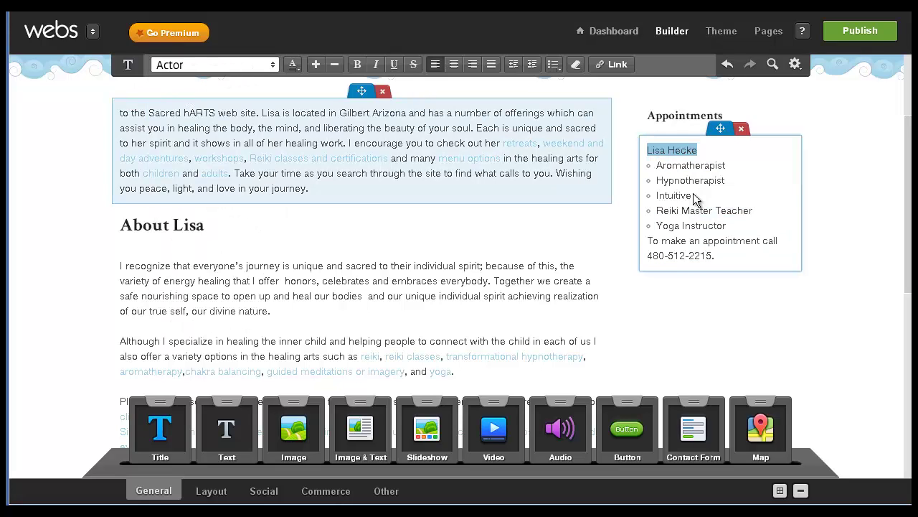
{"action": "left_click", "coordinate": [694, 199]}
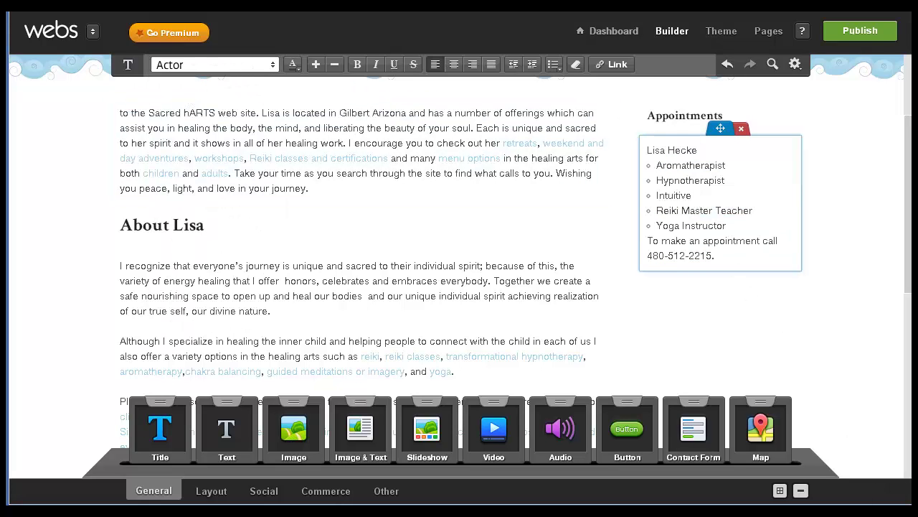
{"action": "left_click", "coordinate": [721, 31]}
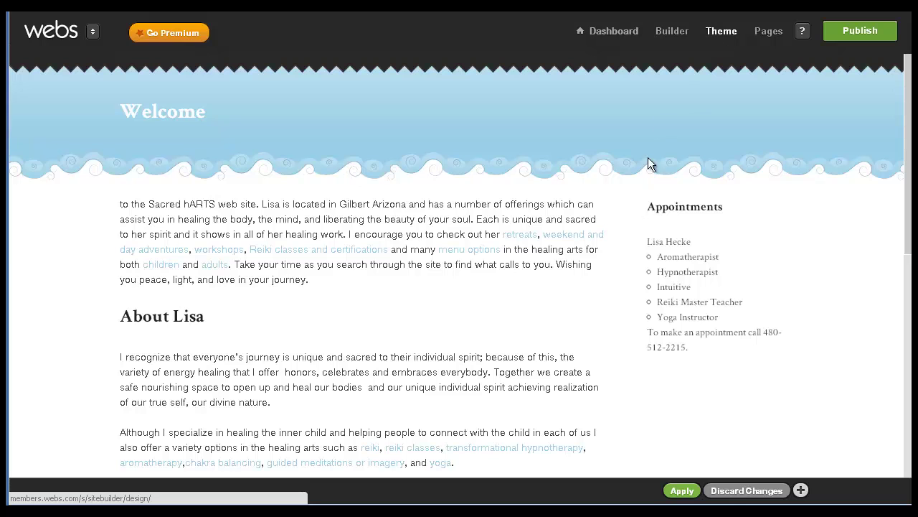
Step: Expand the Themes panel to show the gallery of alternative site themes
{"action": "left_click", "coordinate": [723, 38]}
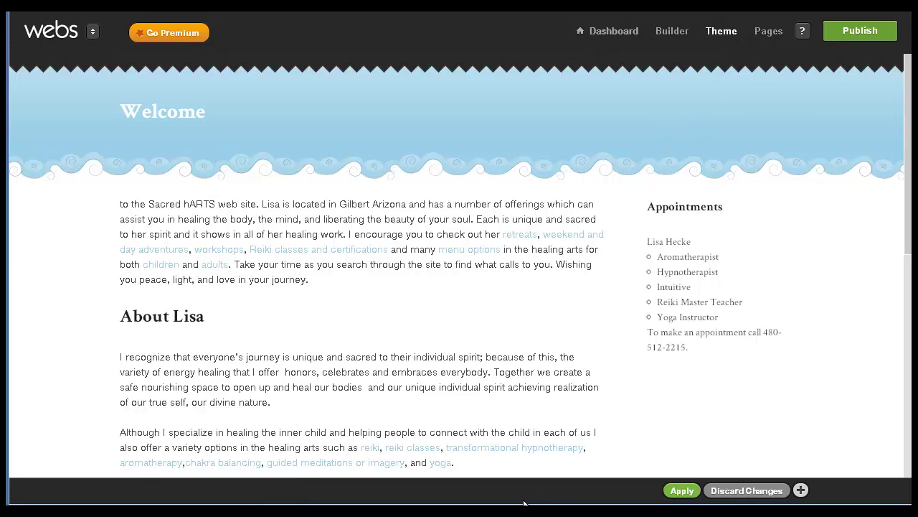
{"action": "scroll", "coordinate": [724, 437], "scroll_direction": "down", "scroll_amount": 5}
{"action": "scroll", "coordinate": [719, 427], "scroll_direction": "up", "scroll_amount": 5}
{"action": "scroll", "coordinate": [388, 374], "scroll_direction": "down", "scroll_amount": 7}
{"action": "scroll", "coordinate": [387, 373], "scroll_direction": "up", "scroll_amount": 6}
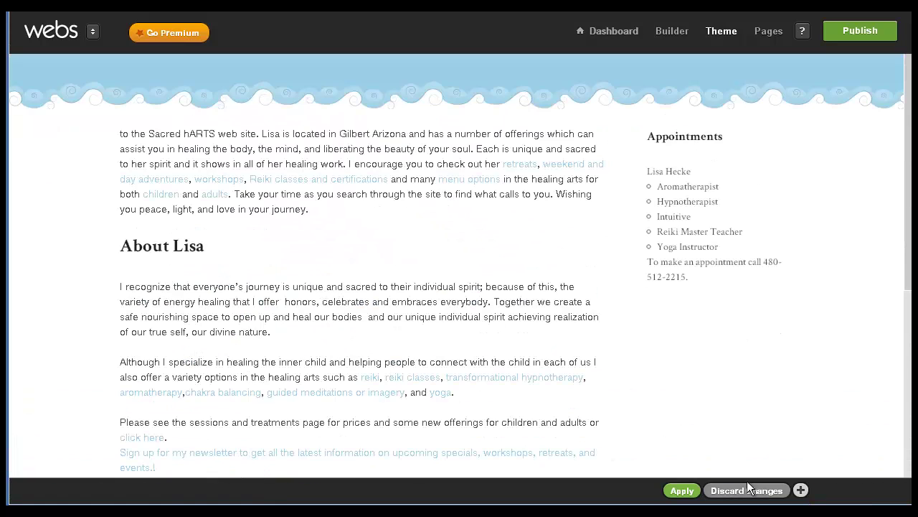
{"action": "left_click", "coordinate": [756, 486]}
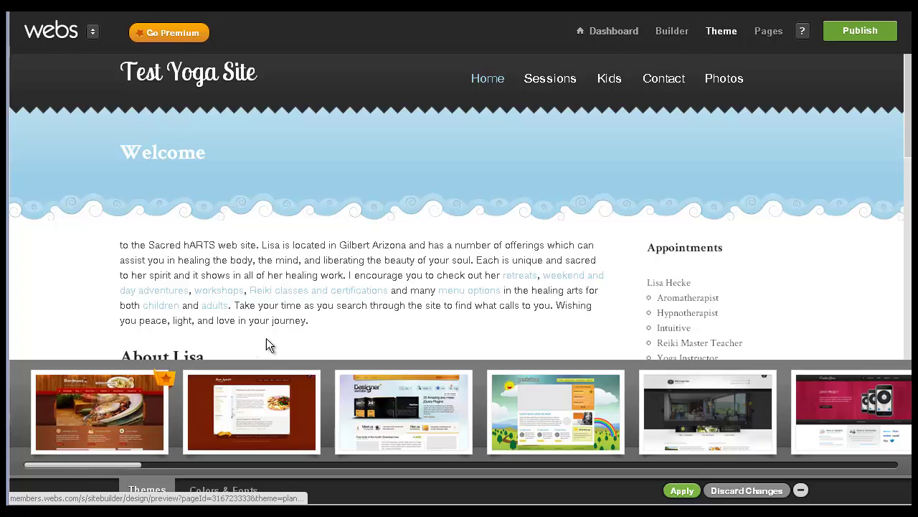
Step: Browse the Body, Footer and Global sections of the Colors & Fonts settings
{"action": "left_click", "coordinate": [213, 494]}
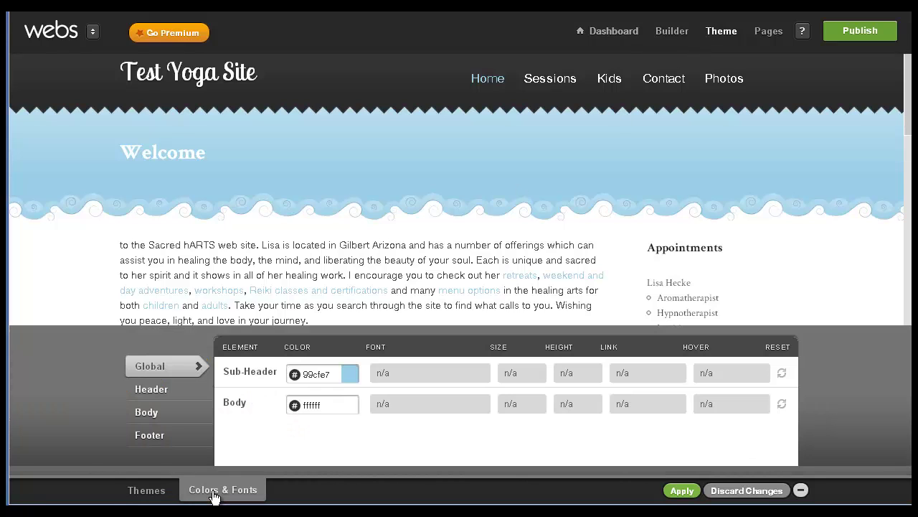
{"action": "left_click", "coordinate": [148, 413]}
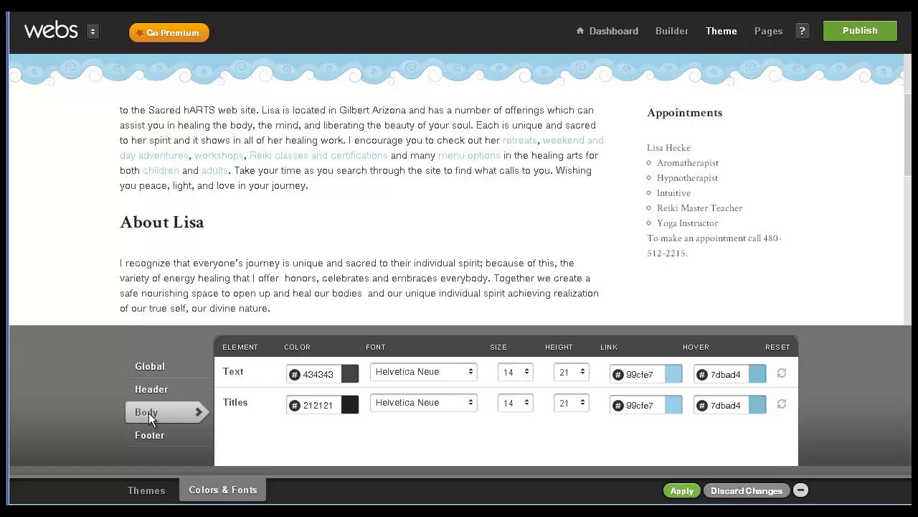
{"action": "left_click", "coordinate": [148, 435]}
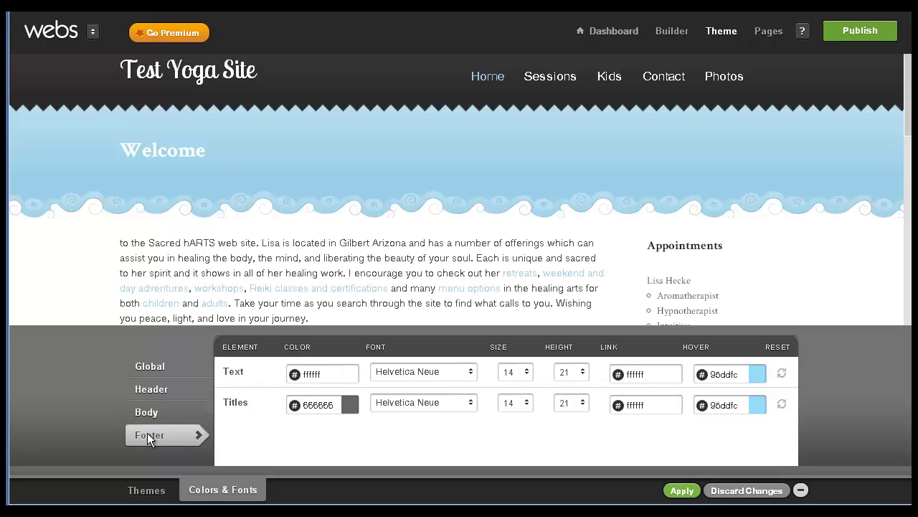
{"action": "left_click", "coordinate": [149, 373]}
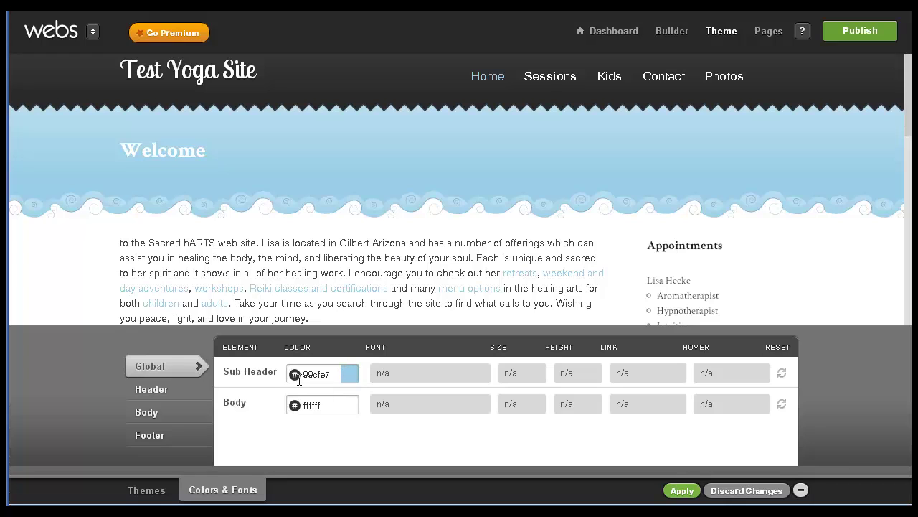
Step: Change the Global sub-header colour from bb8d38 to burnt orange ab6628
{"action": "left_click", "coordinate": [321, 376]}
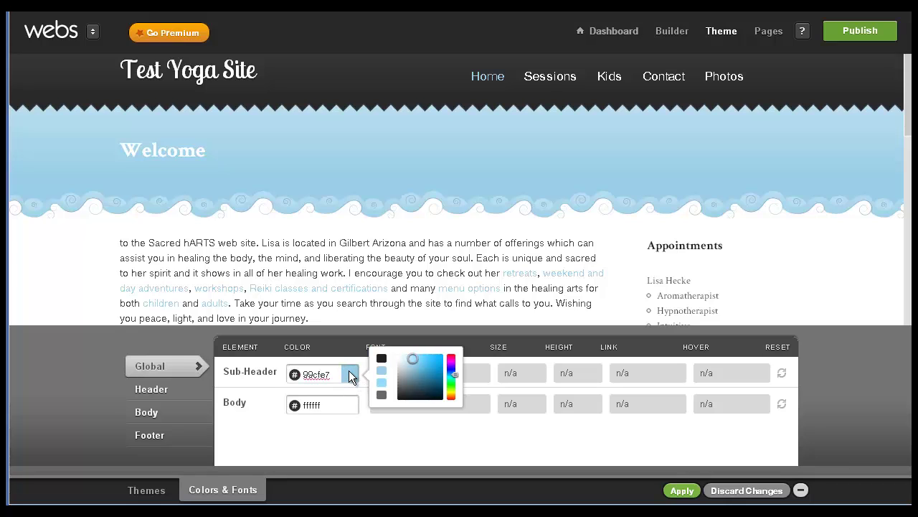
{"action": "mouse_move", "coordinate": [412, 358]}
{"action": "left_mouse_down"}
{"action": "mouse_move", "coordinate": [394, 368]}
{"action": "mouse_move", "coordinate": [396, 360]}
{"action": "mouse_move", "coordinate": [422, 375]}
{"action": "mouse_move", "coordinate": [425, 364]}
{"action": "left_mouse_up"}
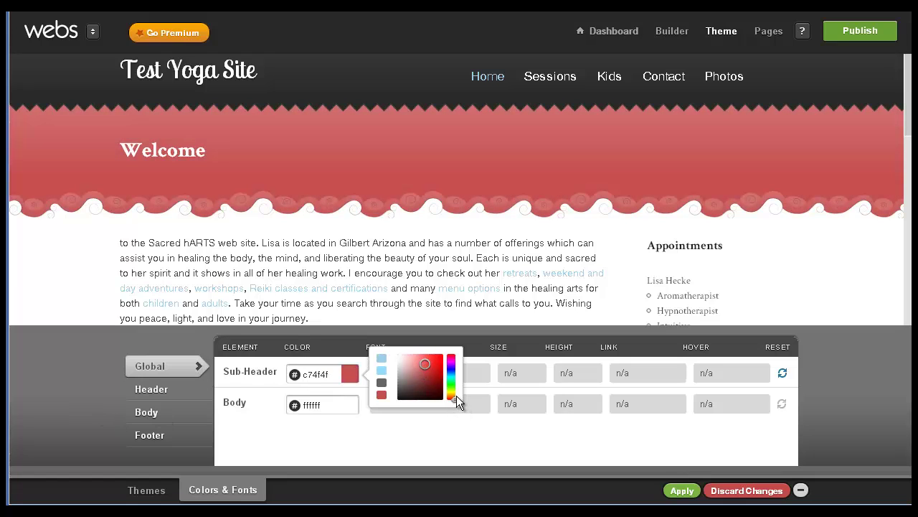
{"action": "left_click_drag", "start_coordinate": [455, 400], "coordinate": [453, 395]}
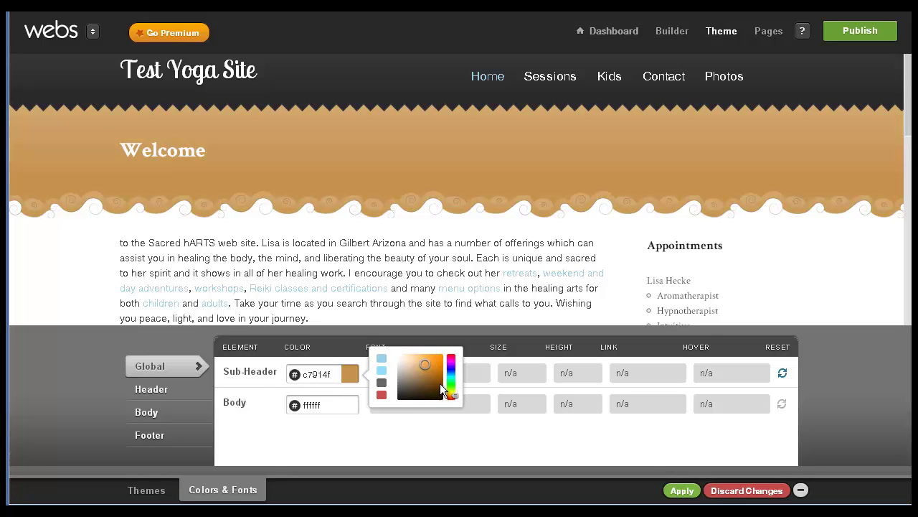
{"action": "mouse_move", "coordinate": [425, 358]}
{"action": "left_mouse_down"}
{"action": "mouse_move", "coordinate": [431, 366]}
{"action": "mouse_move", "coordinate": [440, 360]}
{"action": "mouse_move", "coordinate": [424, 356]}
{"action": "mouse_move", "coordinate": [434, 352]}
{"action": "mouse_move", "coordinate": [430, 363]}
{"action": "mouse_move", "coordinate": [411, 356]}
{"action": "mouse_move", "coordinate": [429, 366]}
{"action": "left_mouse_up"}
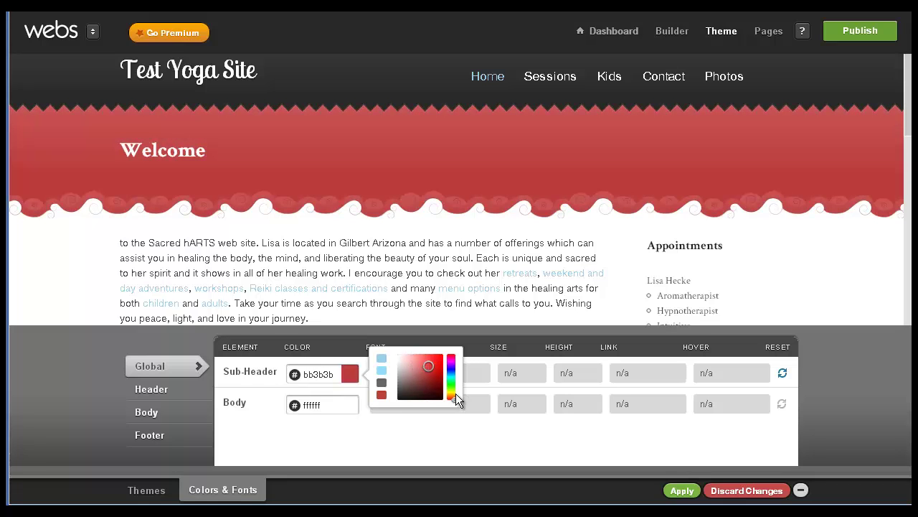
{"action": "left_click_drag", "start_coordinate": [456, 396], "coordinate": [452, 394]}
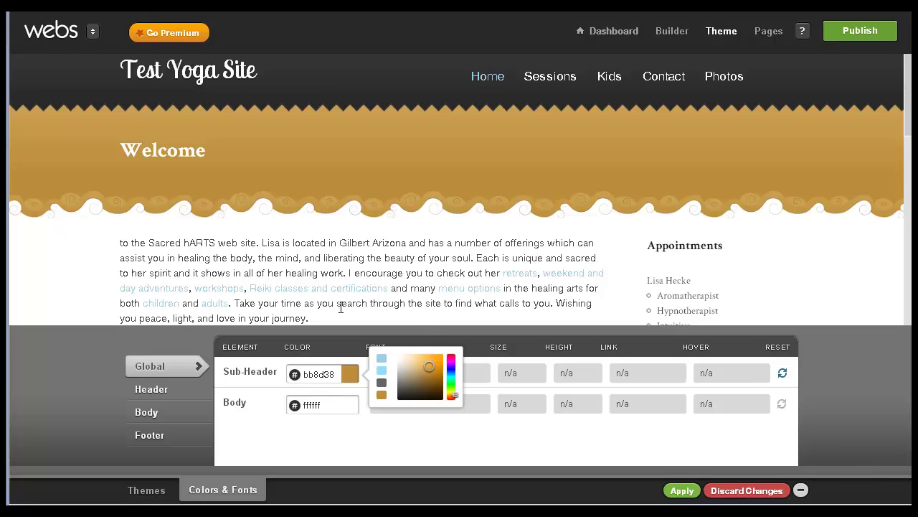
{"action": "left_click_drag", "start_coordinate": [429, 367], "coordinate": [457, 396]}
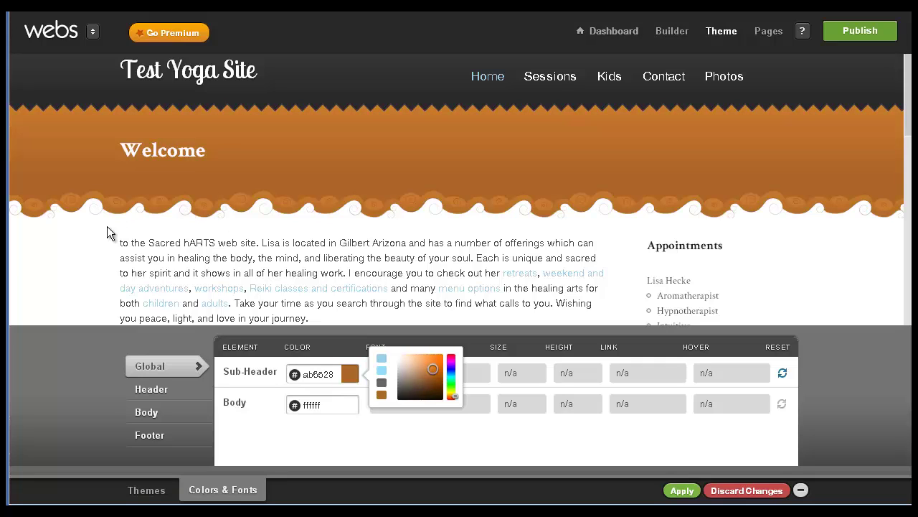
Step: Adjust the page body colour from teal to green 69912e in the colour picker
{"action": "left_click", "coordinate": [347, 407]}
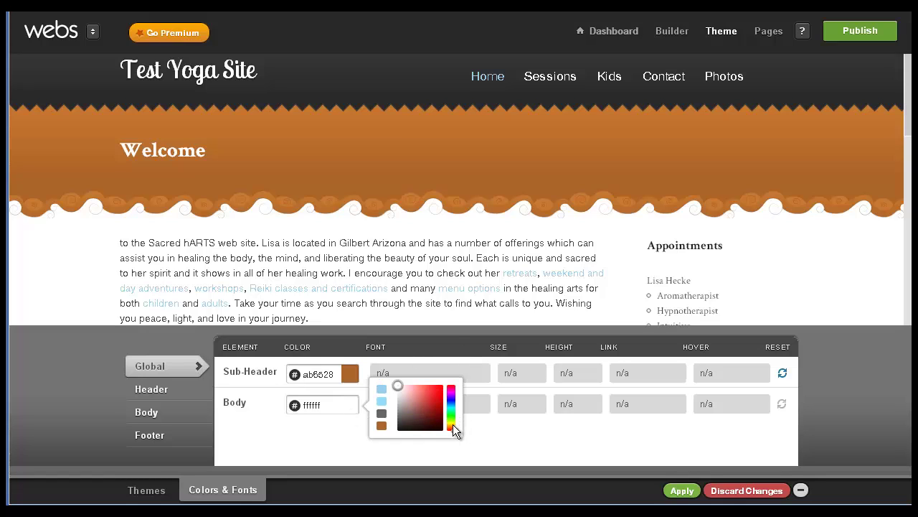
{"action": "left_click", "coordinate": [427, 403]}
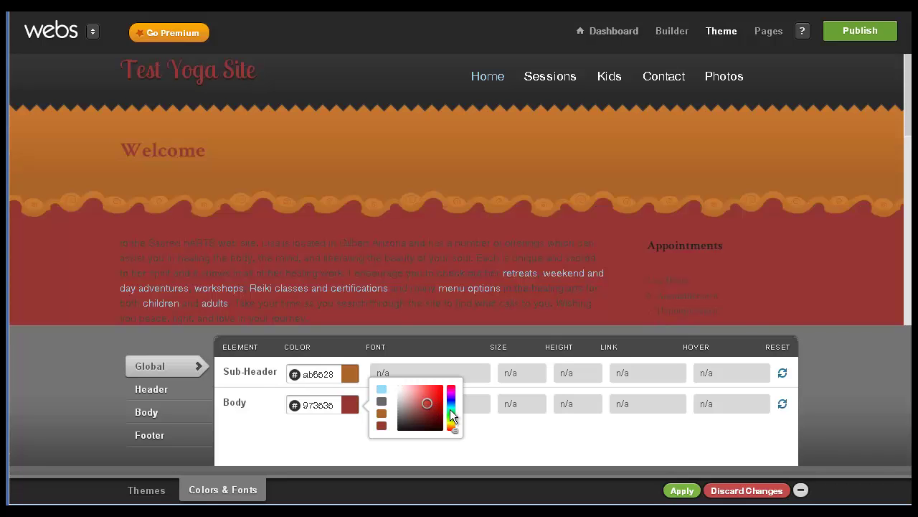
{"action": "left_click", "coordinate": [452, 409]}
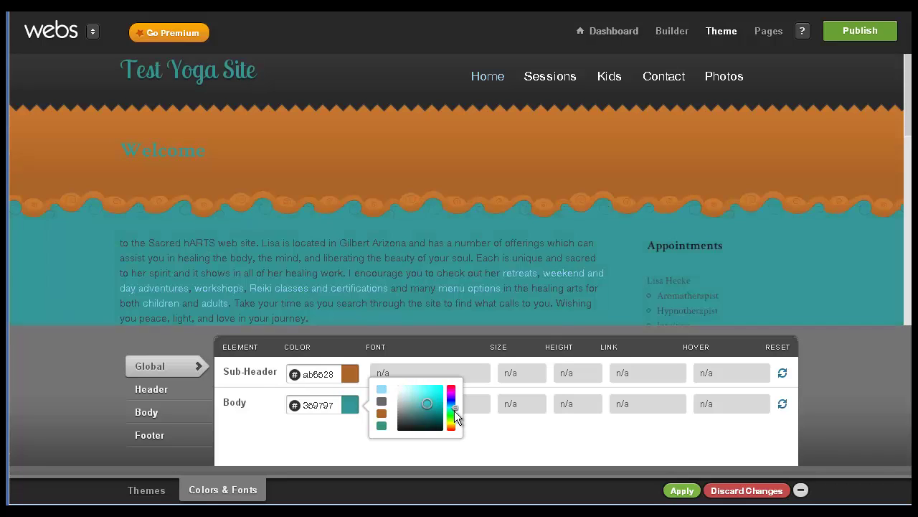
{"action": "left_click", "coordinate": [454, 415]}
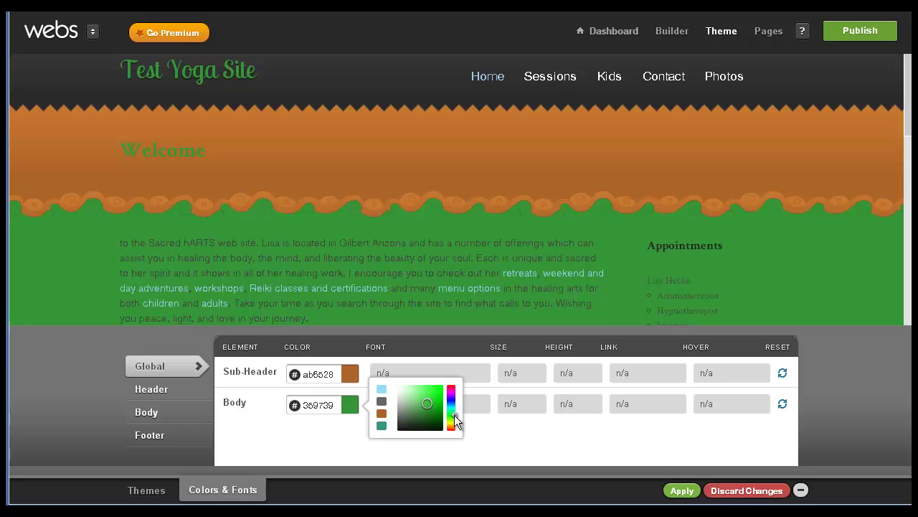
{"action": "left_click", "coordinate": [454, 416]}
{"action": "left_click_drag", "start_coordinate": [455, 416], "coordinate": [430, 410]}
{"action": "left_click", "coordinate": [428, 395]}
{"action": "left_click", "coordinate": [420, 401]}
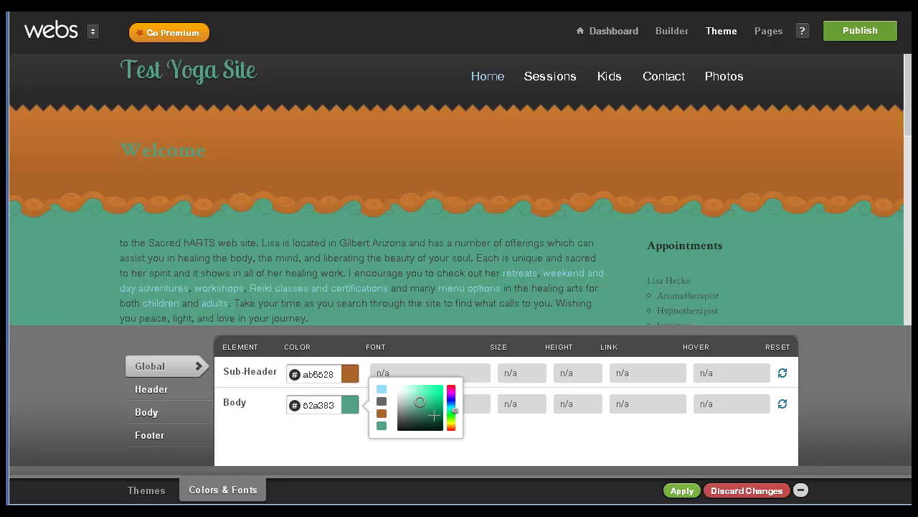
{"action": "mouse_move", "coordinate": [420, 401]}
{"action": "left_mouse_down"}
{"action": "mouse_move", "coordinate": [429, 393]}
{"action": "mouse_move", "coordinate": [426, 401]}
{"action": "left_mouse_up"}
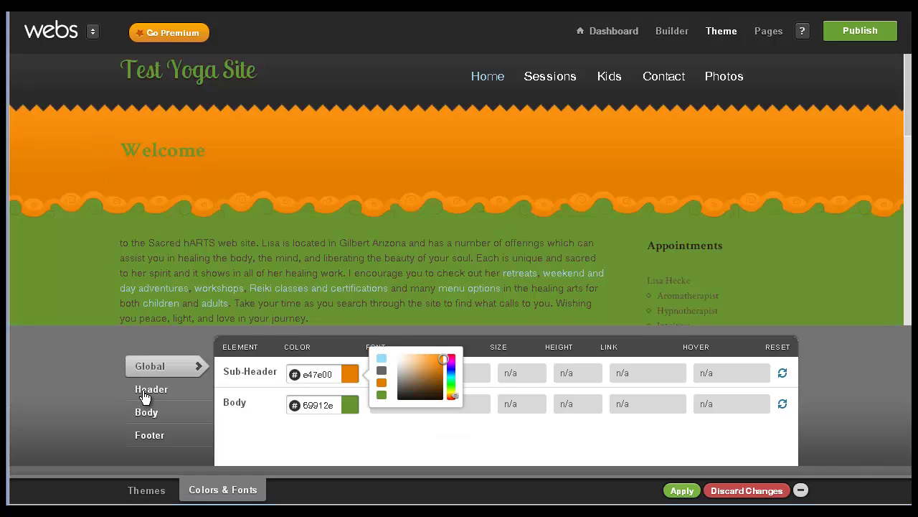
Step: Set the navigation link colour to white, ffffff
{"action": "left_click", "coordinate": [307, 463]}
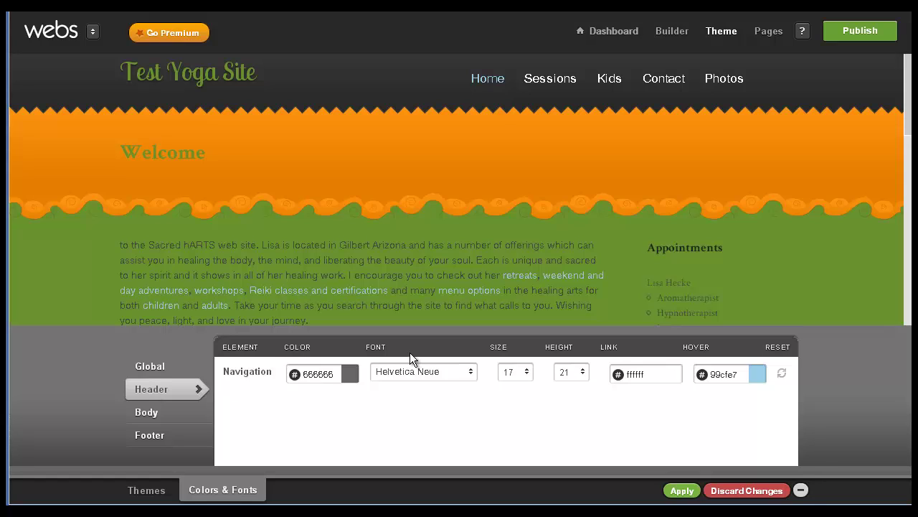
{"action": "left_click", "coordinate": [350, 375]}
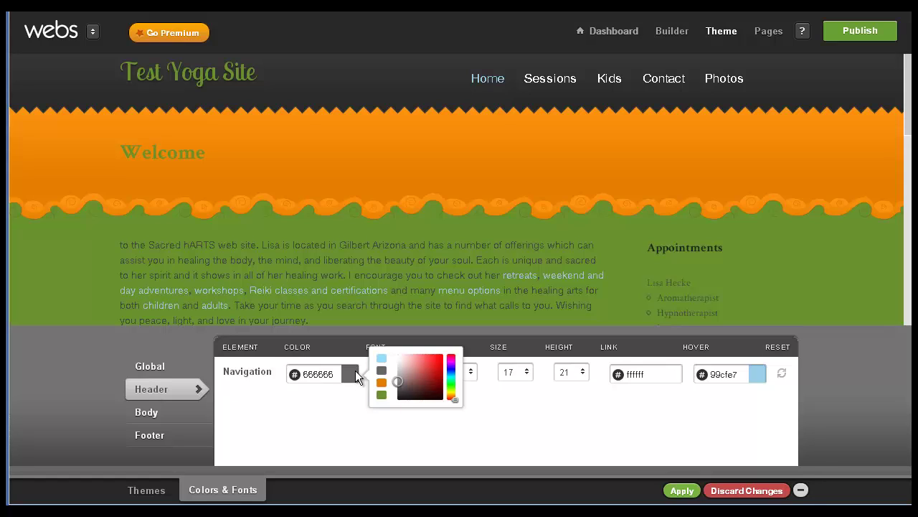
{"action": "mouse_move", "coordinate": [408, 360]}
{"action": "left_mouse_down"}
{"action": "mouse_move", "coordinate": [400, 357]}
{"action": "mouse_move", "coordinate": [398, 383]}
{"action": "mouse_move", "coordinate": [402, 356]}
{"action": "left_mouse_up"}
{"action": "left_click_drag", "start_coordinate": [329, 371], "coordinate": [267, 367]}
{"action": "type", "text": "ff"}
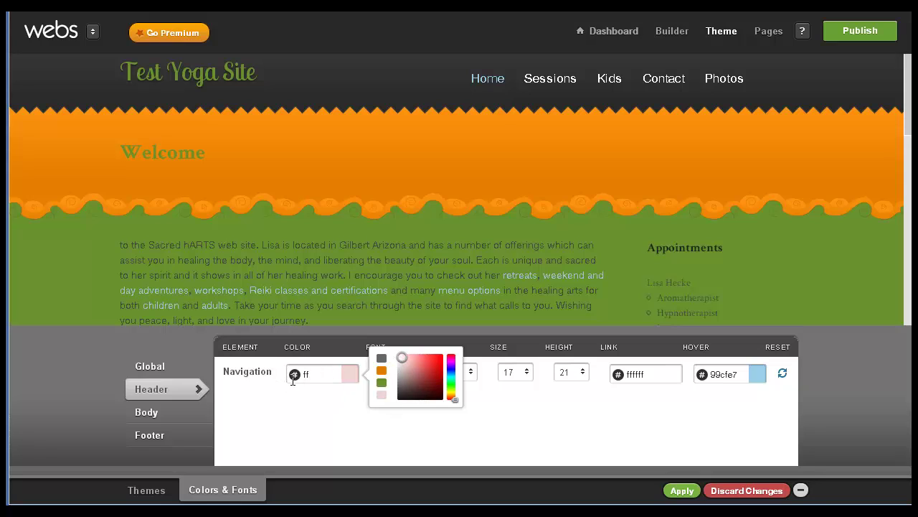
{"action": "type", "text": "ffff"}
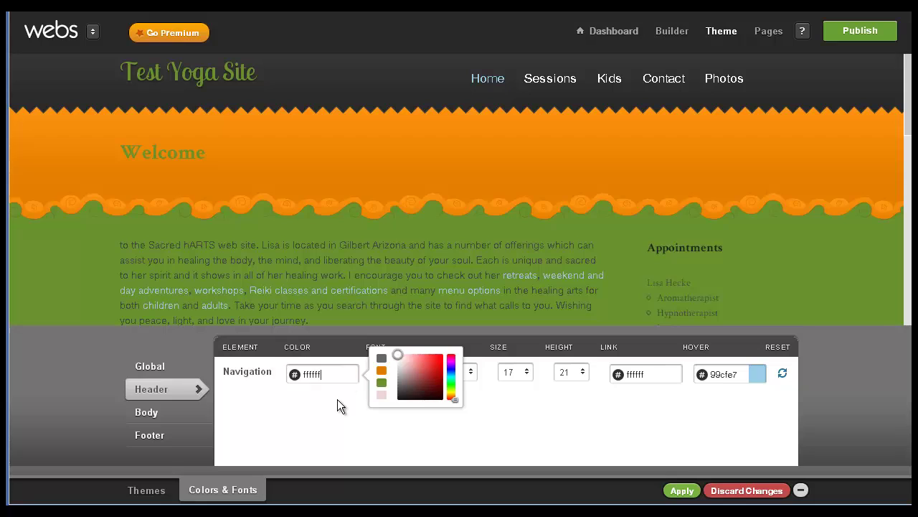
{"action": "left_click", "coordinate": [337, 399]}
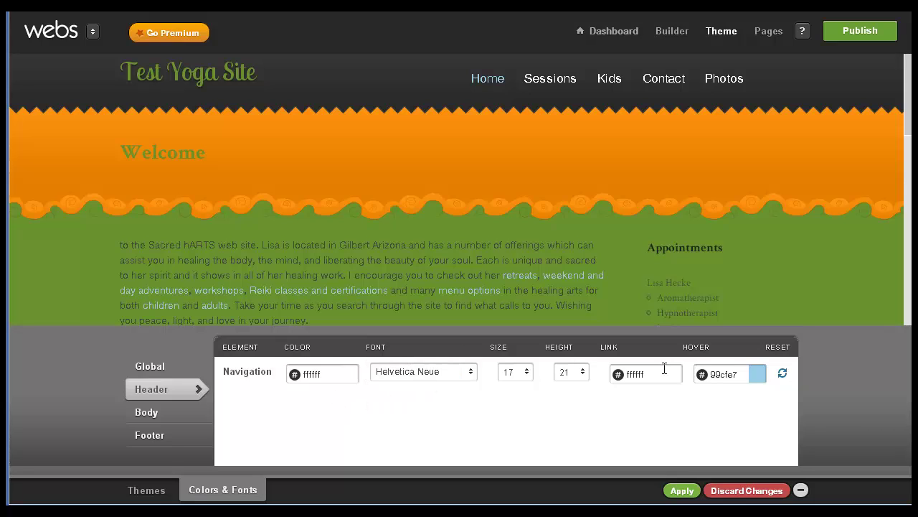
Step: Set the navigation hover colour to orange e47e00
{"action": "left_click", "coordinate": [733, 373]}
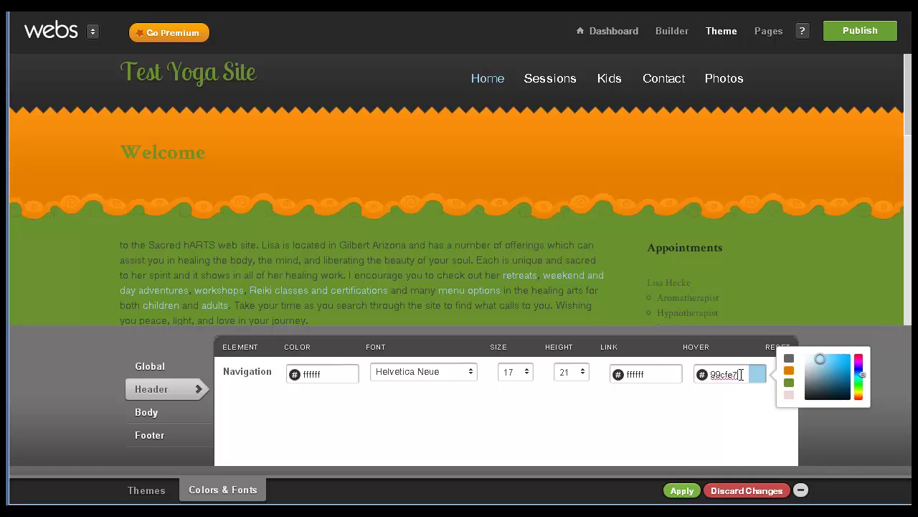
{"action": "left_click_drag", "start_coordinate": [742, 374], "coordinate": [706, 373]}
{"action": "type", "text": "e47e00"}
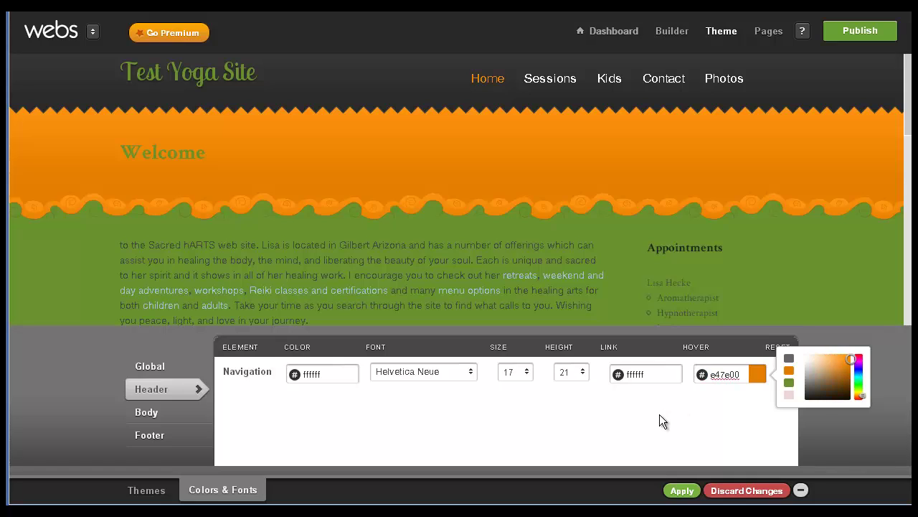
{"action": "left_click", "coordinate": [658, 414]}
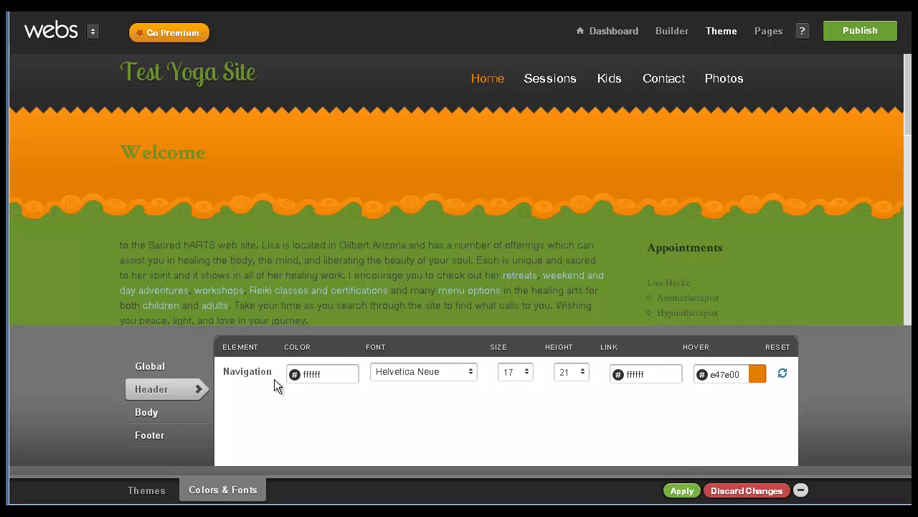
{"action": "left_click", "coordinate": [136, 414]}
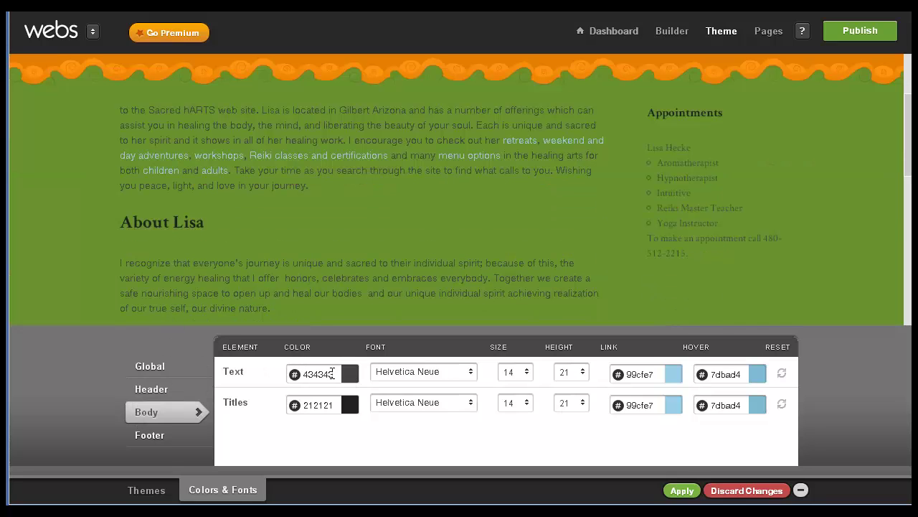
Step: Set the body text and page title colours to white ffffff
{"action": "left_click_drag", "start_coordinate": [330, 374], "coordinate": [280, 367]}
{"action": "type", "text": "ffffff"}
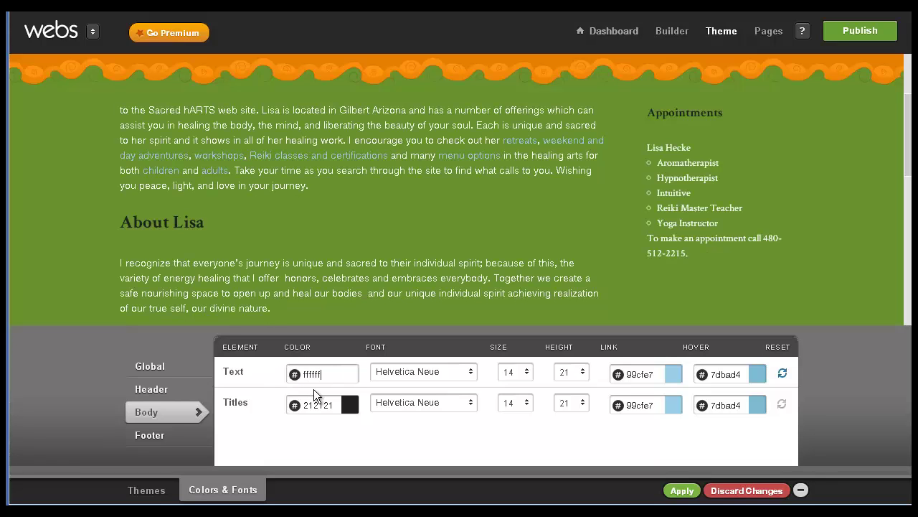
{"action": "double_click", "coordinate": [331, 405]}
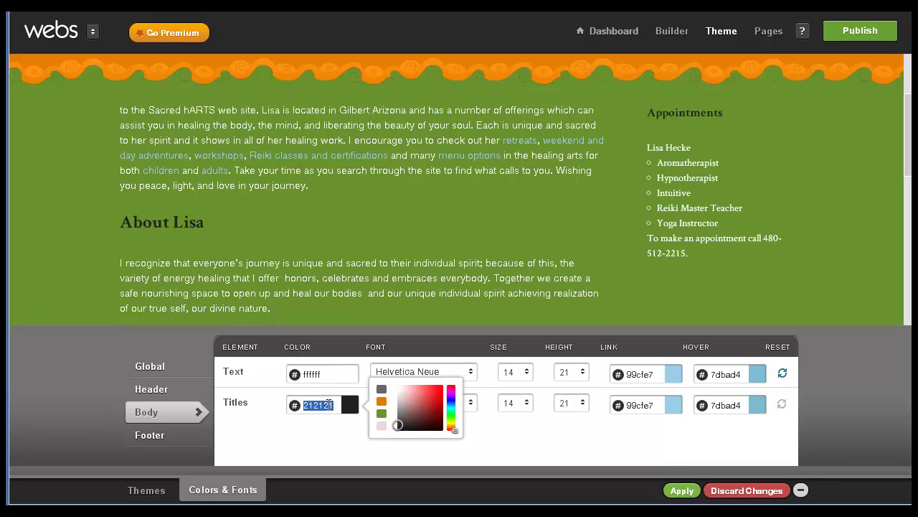
{"action": "type", "text": "ffffff"}
{"action": "left_click", "coordinate": [325, 448]}
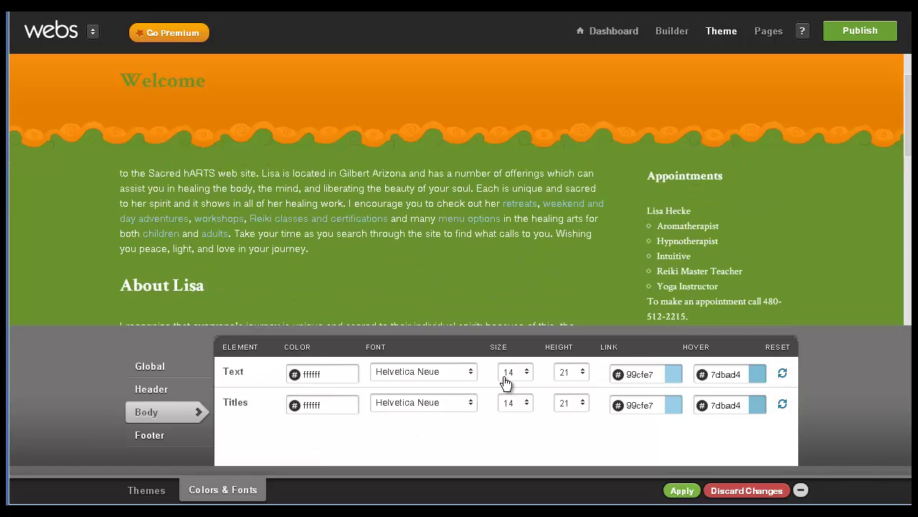
{"action": "scroll", "coordinate": [237, 283], "scroll_direction": "up", "scroll_amount": 1}
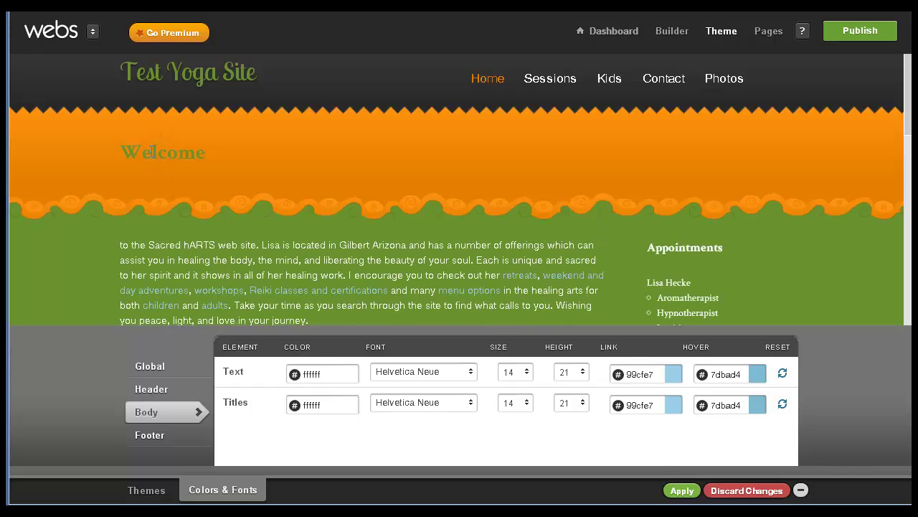
{"action": "left_click", "coordinate": [149, 388]}
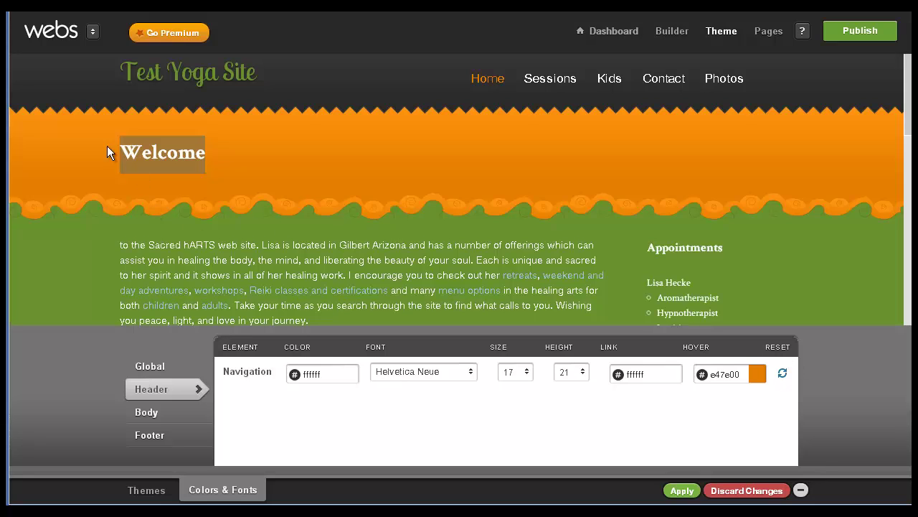
Step: Change the footer titles colour from grey 666666 to white ffffff
{"action": "left_click", "coordinate": [147, 434]}
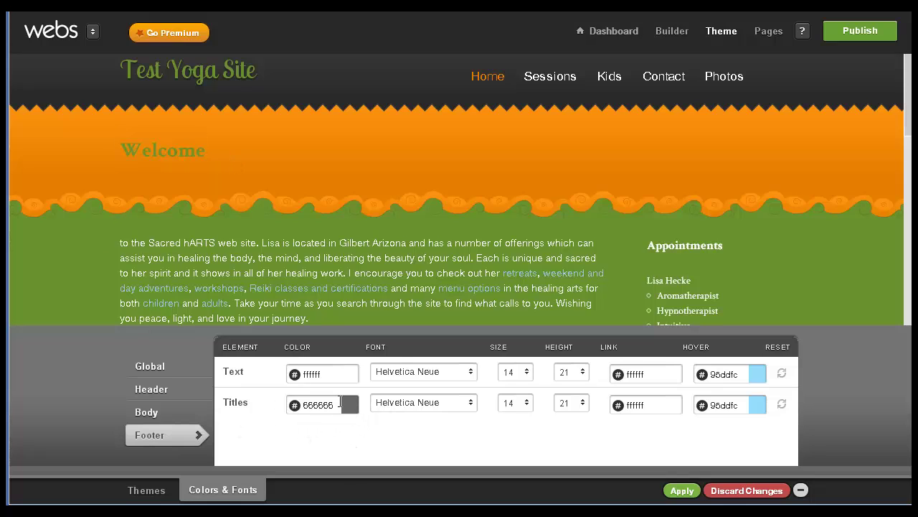
{"action": "left_click_drag", "start_coordinate": [334, 405], "coordinate": [251, 404]}
{"action": "type", "text": "ffffff"}
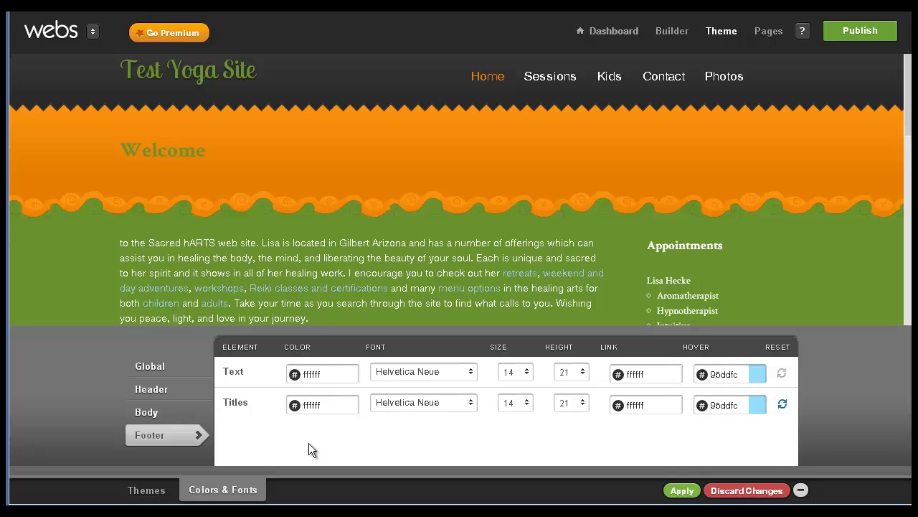
{"action": "scroll", "coordinate": [217, 272], "scroll_direction": "down", "scroll_amount": 10}
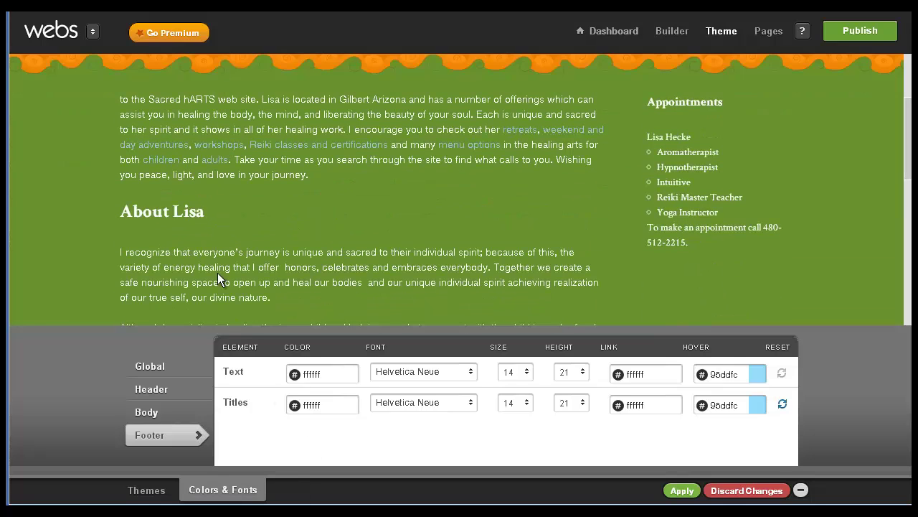
{"action": "scroll", "coordinate": [478, 207], "scroll_direction": "up", "scroll_amount": 10}
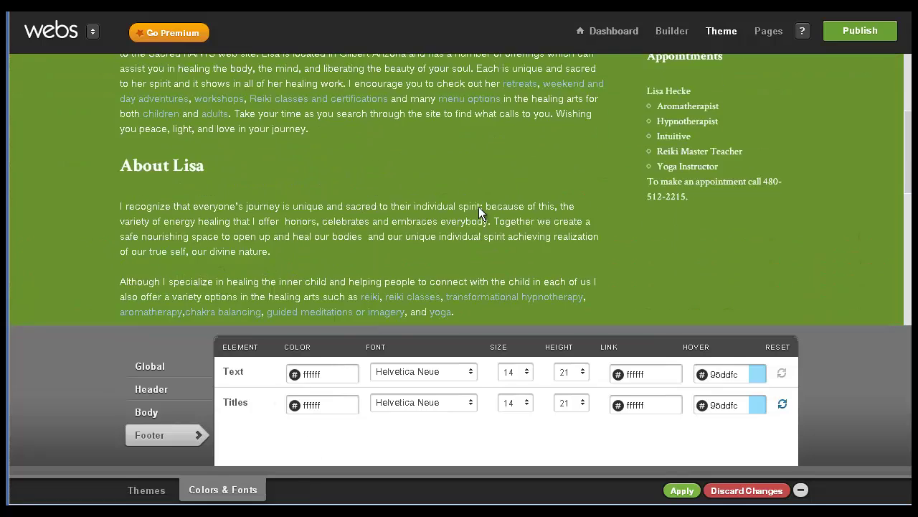
Step: Look over the Sacred Harts reference site's styling, then return to Webs
{"action": "left_click", "coordinate": [280, 10]}
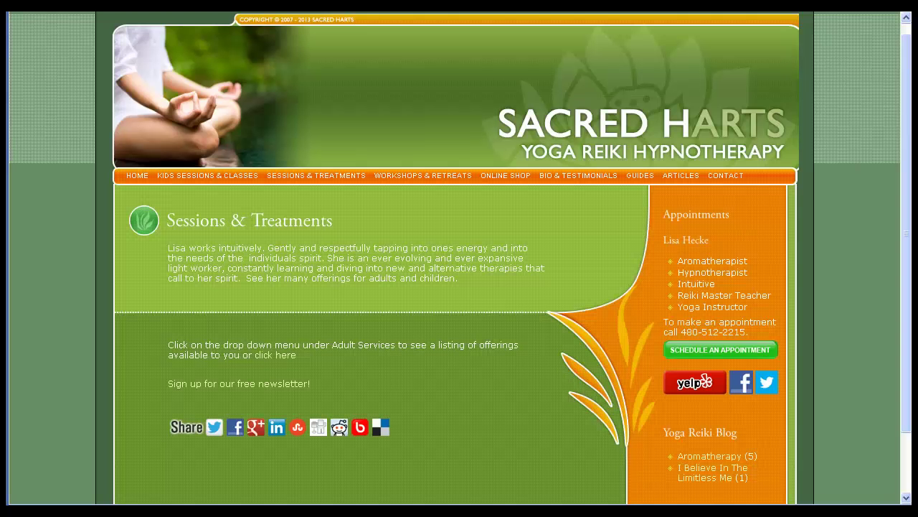
{"action": "key", "text": "ctrl+Tab"}
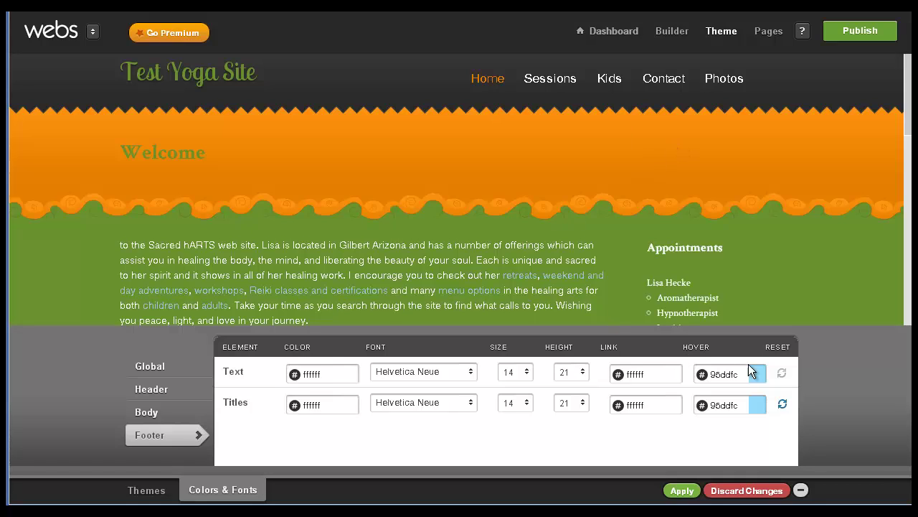
Step: Set the body Text and Titles link colours to white ffffff
{"action": "left_click", "coordinate": [147, 413]}
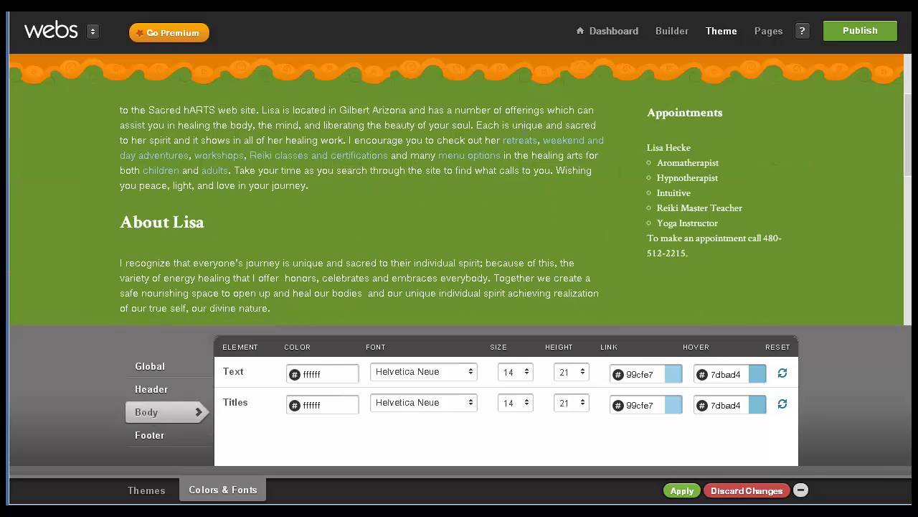
{"action": "double_click", "coordinate": [654, 375]}
{"action": "type", "text": "ffffff"}
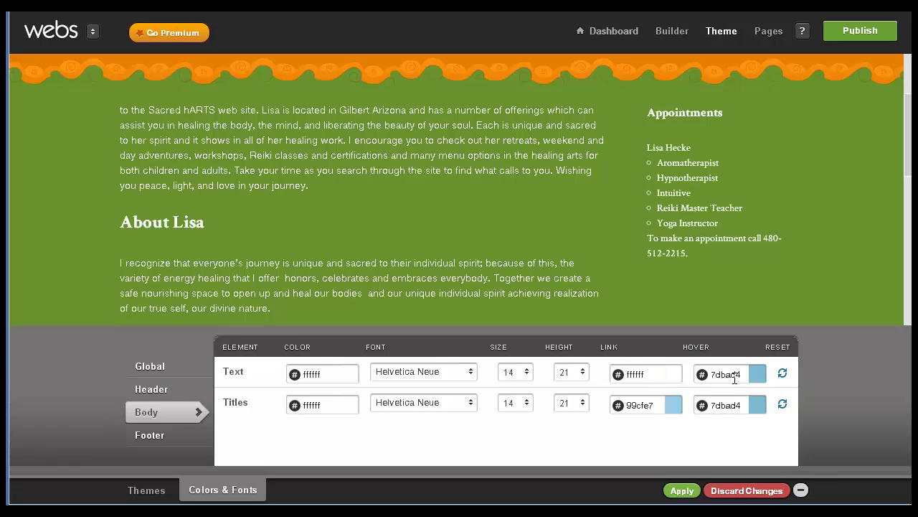
{"action": "left_click", "coordinate": [648, 404]}
{"action": "type", "text": "fff"}
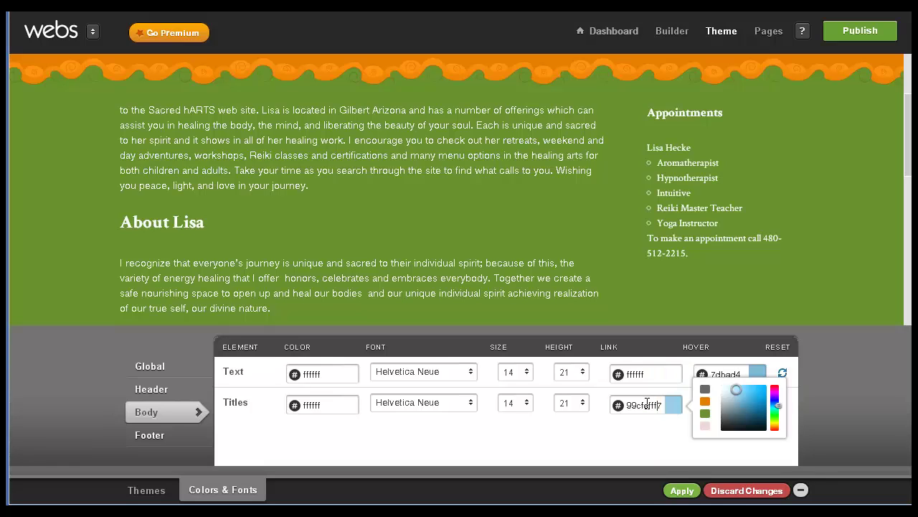
{"action": "double_click", "coordinate": [659, 405]}
{"action": "type", "text": "ffffff"}
{"action": "left_click", "coordinate": [646, 467]}
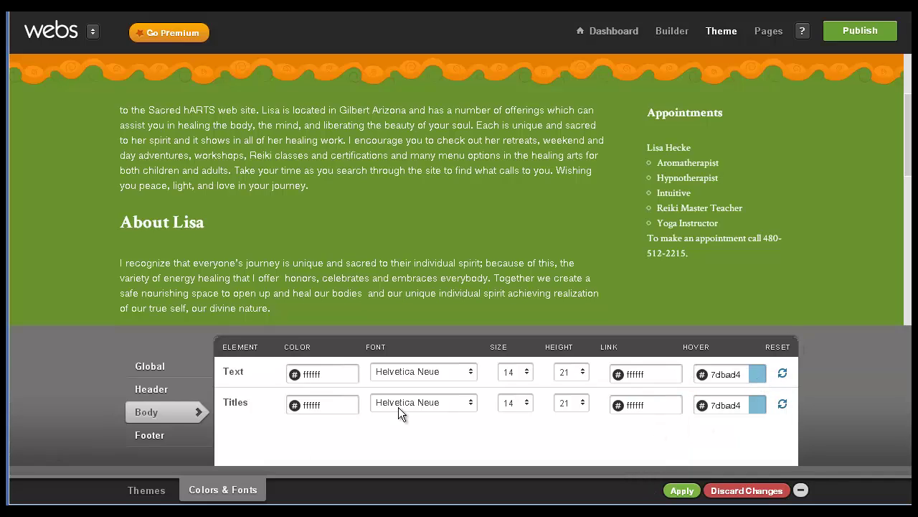
Step: Give the body Text and Titles links an orange e47e00 hover colour, keeping links white
{"action": "double_click", "coordinate": [728, 374]}
{"action": "double_click", "coordinate": [647, 374]}
{"action": "type", "text": "e47e00"}
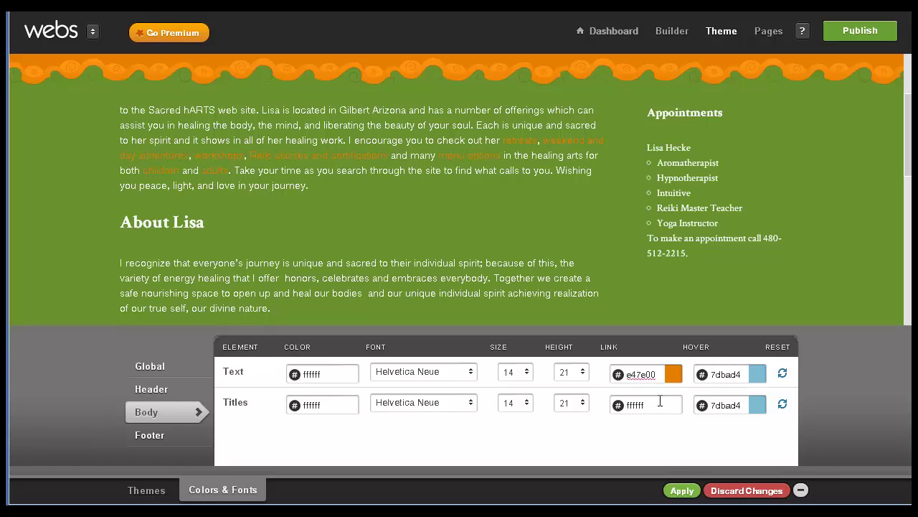
{"action": "left_click", "coordinate": [660, 402]}
{"action": "left_click", "coordinate": [655, 374]}
{"action": "double_click", "coordinate": [659, 374]}
{"action": "type", "text": "ffffff"}
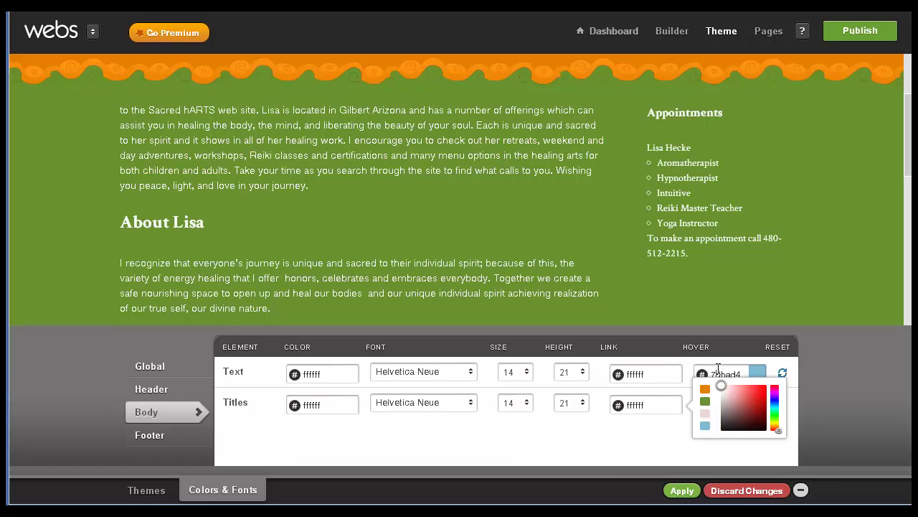
{"action": "left_click", "coordinate": [717, 374]}
{"action": "double_click", "coordinate": [721, 374]}
{"action": "type", "text": "e47e00"}
{"action": "double_click", "coordinate": [726, 404]}
{"action": "type", "text": "e47e00"}
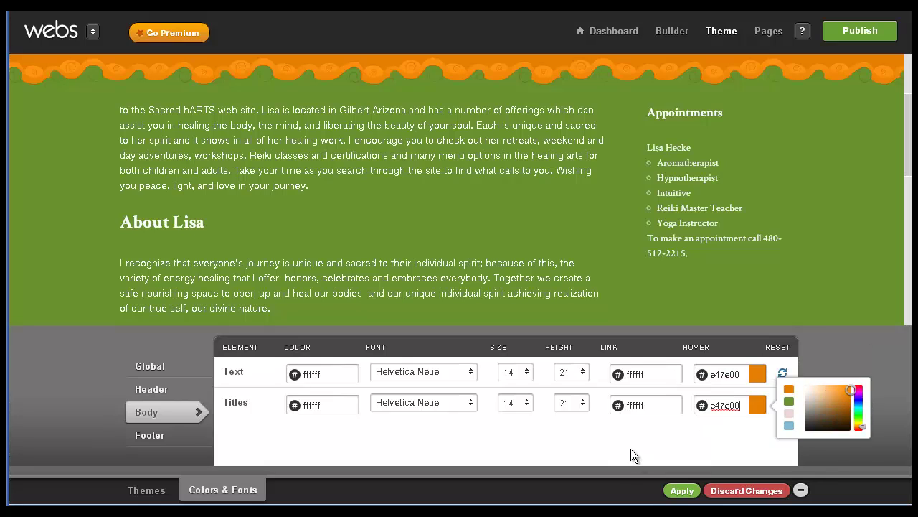
{"action": "left_click", "coordinate": [610, 440]}
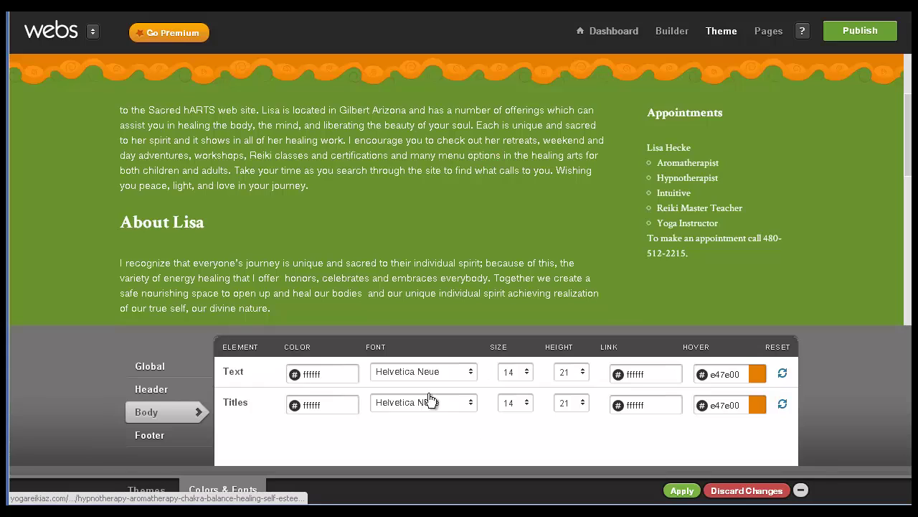
Step: Review the header navigation and global colour settings
{"action": "left_click", "coordinate": [142, 390]}
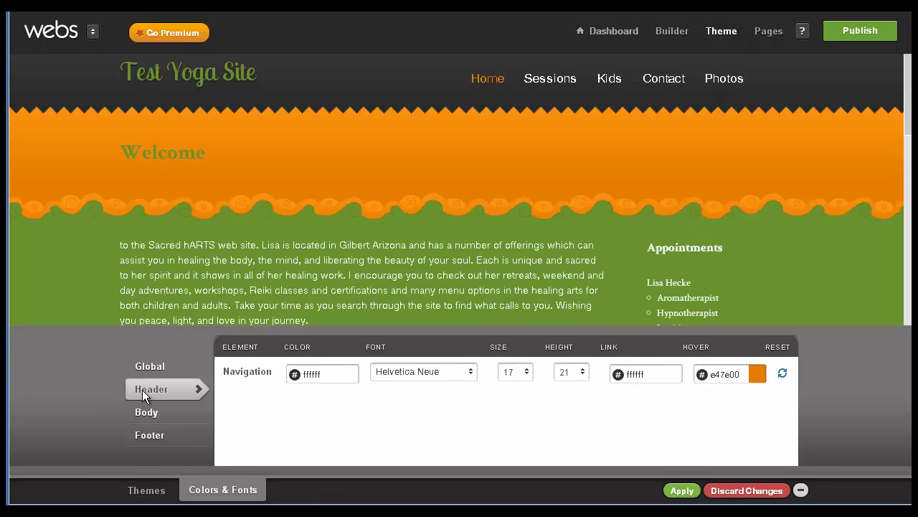
{"action": "left_click", "coordinate": [328, 376]}
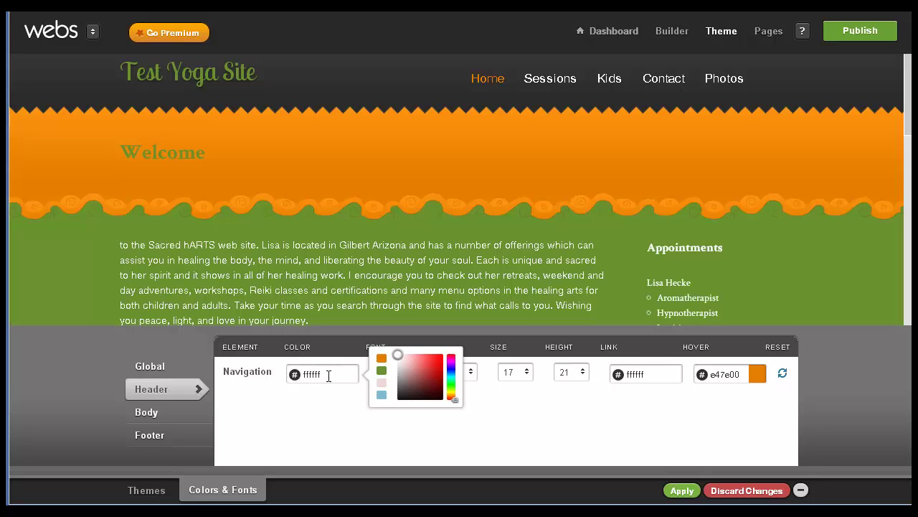
{"action": "left_click", "coordinate": [302, 429]}
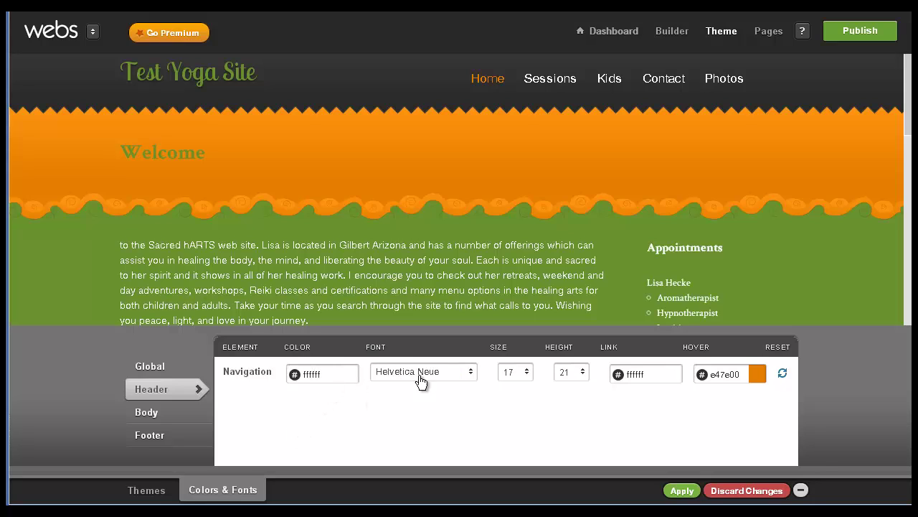
{"action": "left_click", "coordinate": [143, 368]}
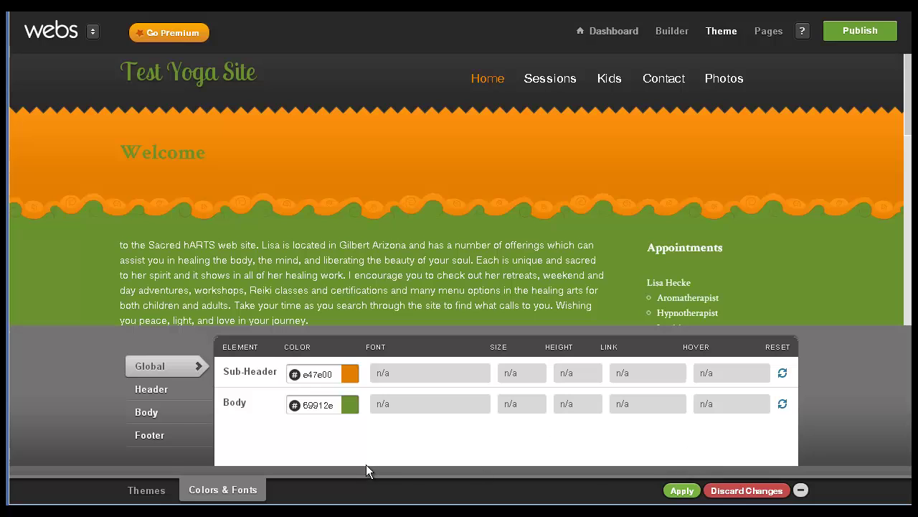
Step: Set the footer Text and Titles hover colours to orange e47e00
{"action": "left_click", "coordinate": [140, 435]}
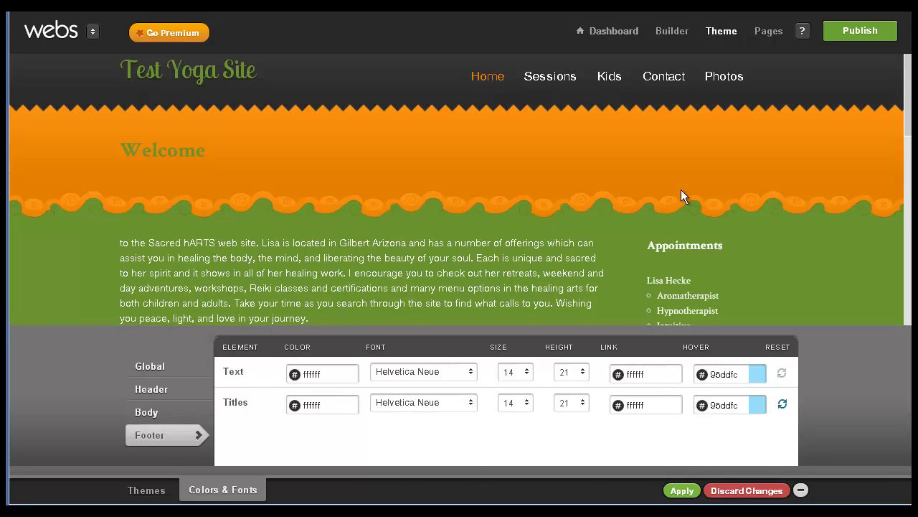
{"action": "left_click_drag", "start_coordinate": [907, 115], "coordinate": [907, 308]}
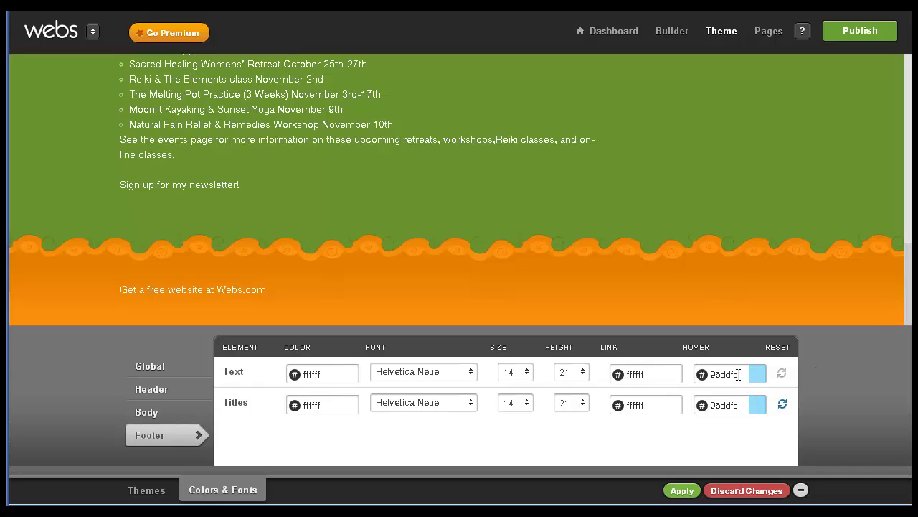
{"action": "double_click", "coordinate": [737, 374]}
{"action": "type", "text": "e47e00"}
{"action": "double_click", "coordinate": [736, 405]}
{"action": "type", "text": "e47e00"}
{"action": "scroll", "coordinate": [239, 168], "scroll_direction": "up", "scroll_amount": 15}
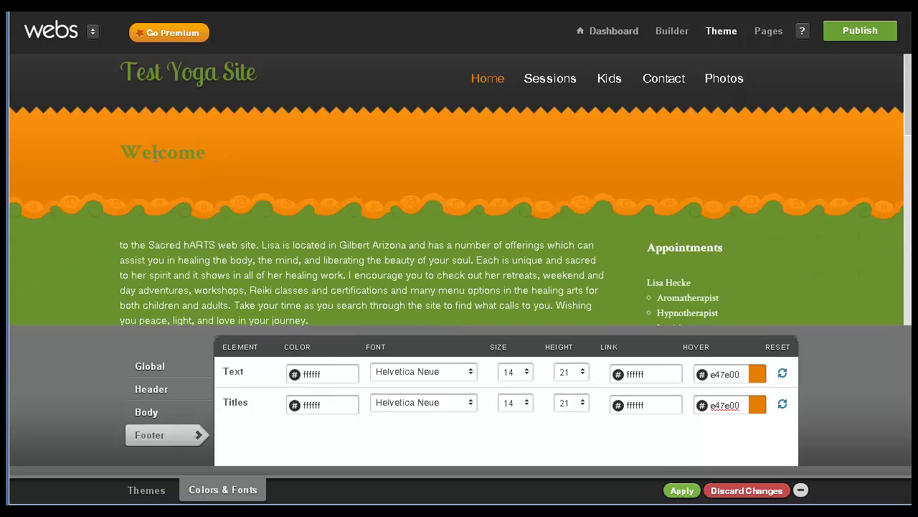
{"action": "left_click", "coordinate": [149, 366]}
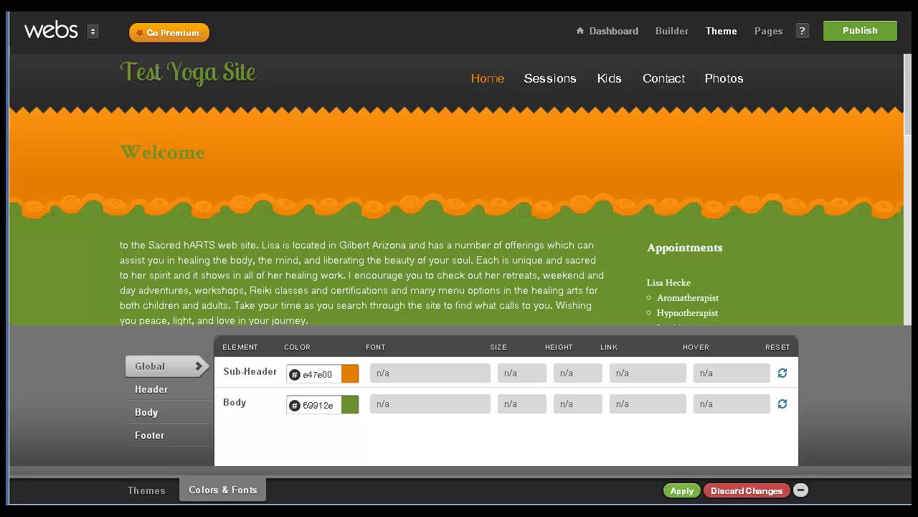
Step: Apply the theme colours and make the Home page Welcome title white #ffffff
{"action": "left_click", "coordinate": [679, 492]}
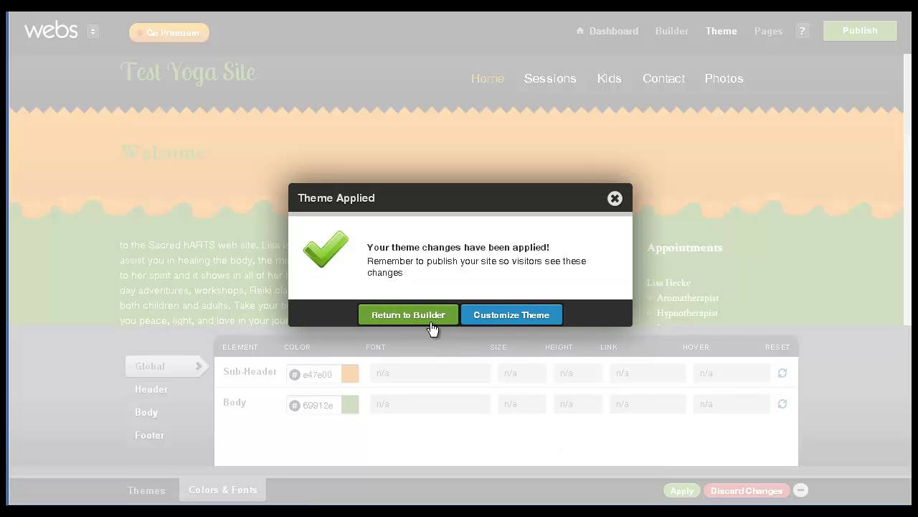
{"action": "left_click", "coordinate": [429, 326]}
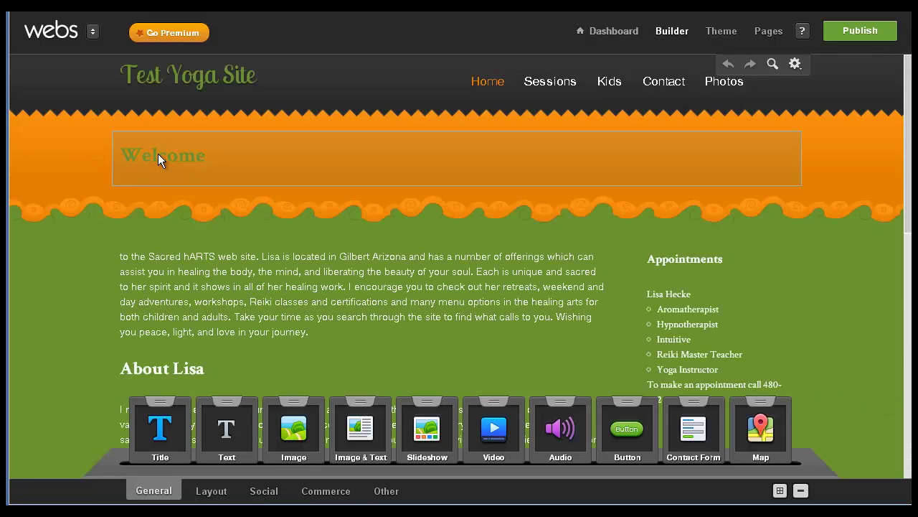
{"action": "double_click", "coordinate": [158, 154]}
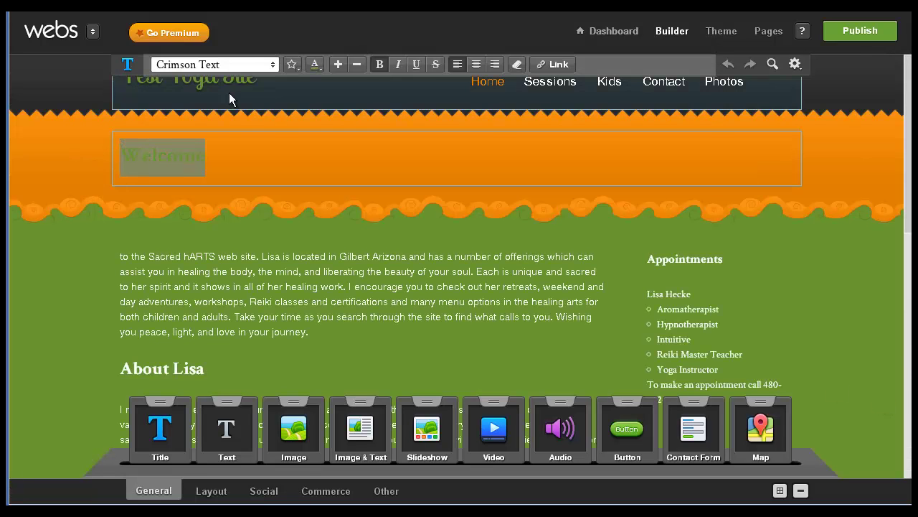
{"action": "left_click", "coordinate": [316, 66]}
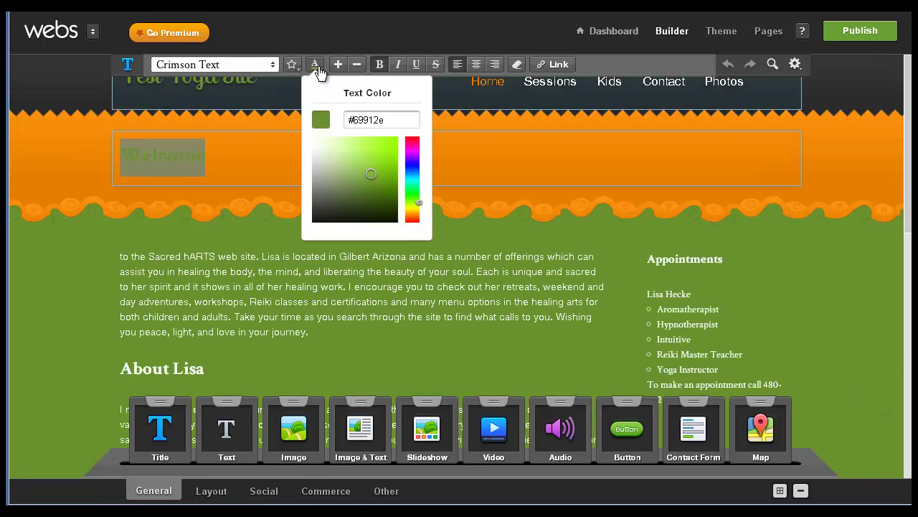
{"action": "left_click", "coordinate": [382, 119]}
{"action": "type", "text": "#ffffff"}
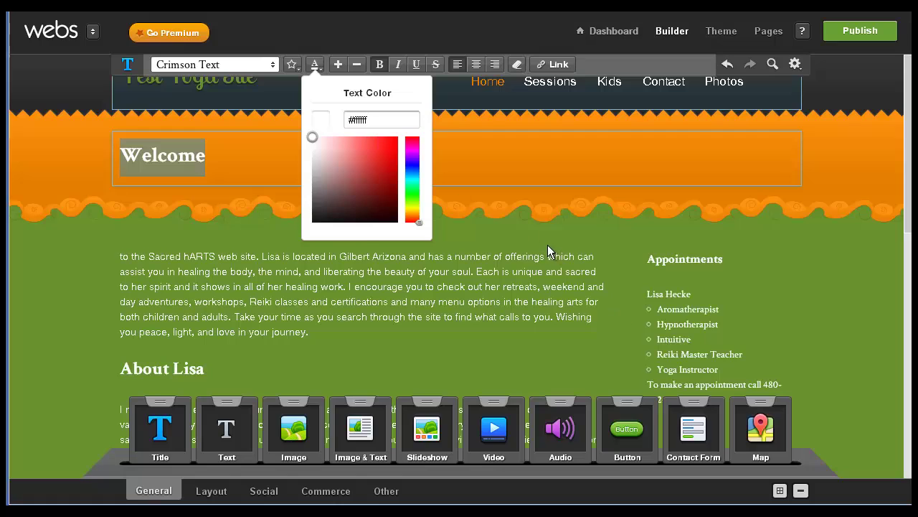
{"action": "left_click", "coordinate": [547, 246]}
{"action": "left_click", "coordinate": [107, 215]}
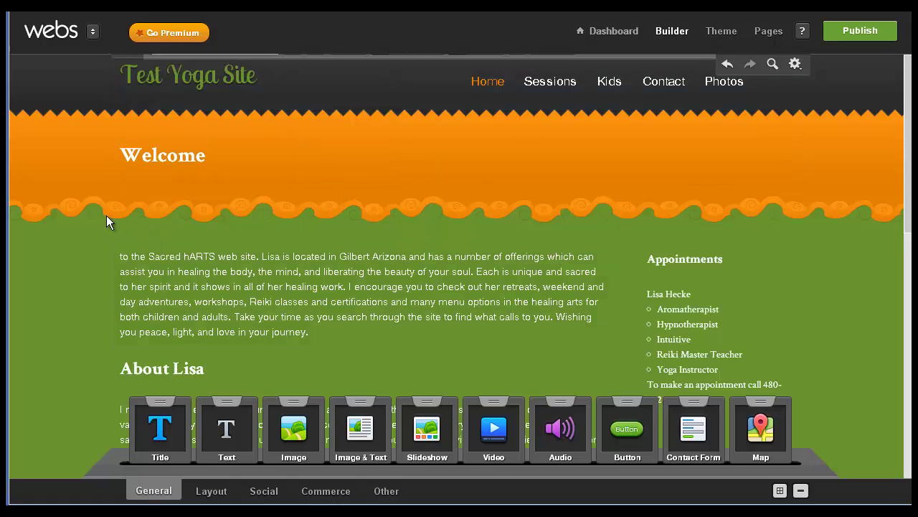
Step: Make the Sessions & Treatment page title white #ffffff
{"action": "left_click", "coordinate": [548, 82]}
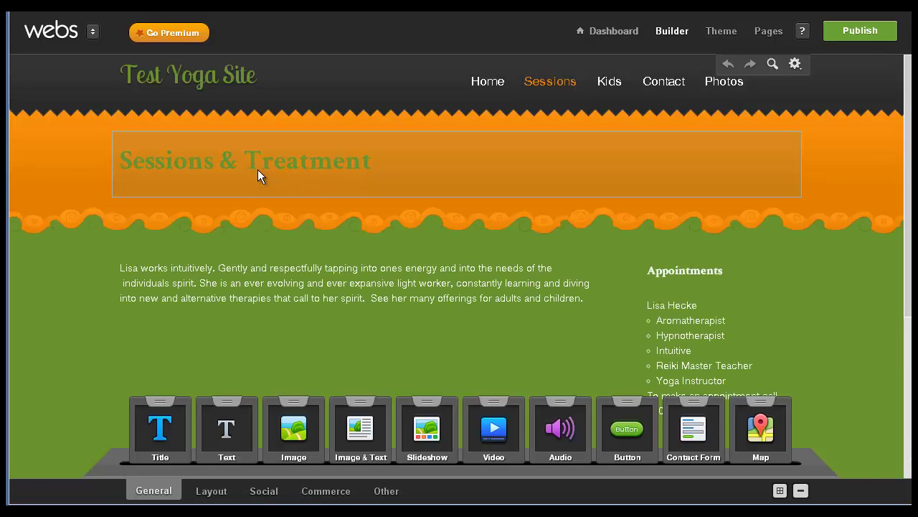
{"action": "triple_click", "coordinate": [249, 160]}
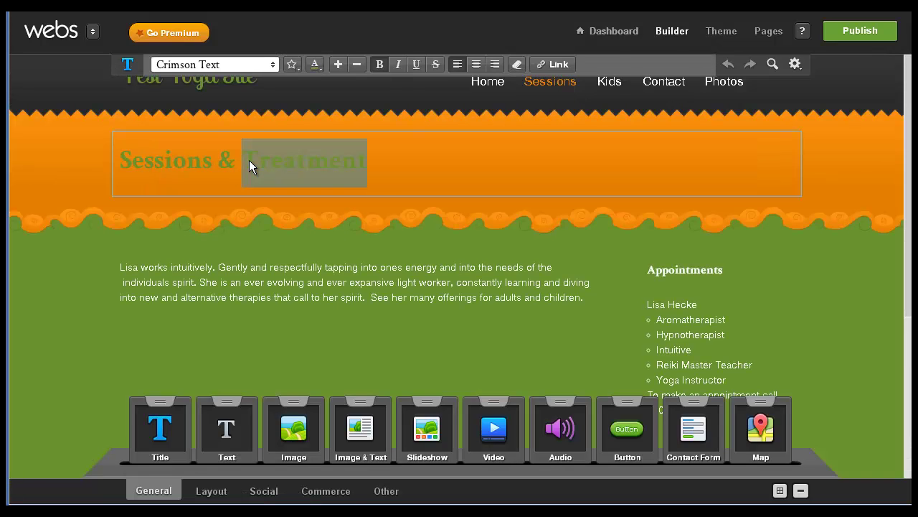
{"action": "left_click", "coordinate": [317, 67]}
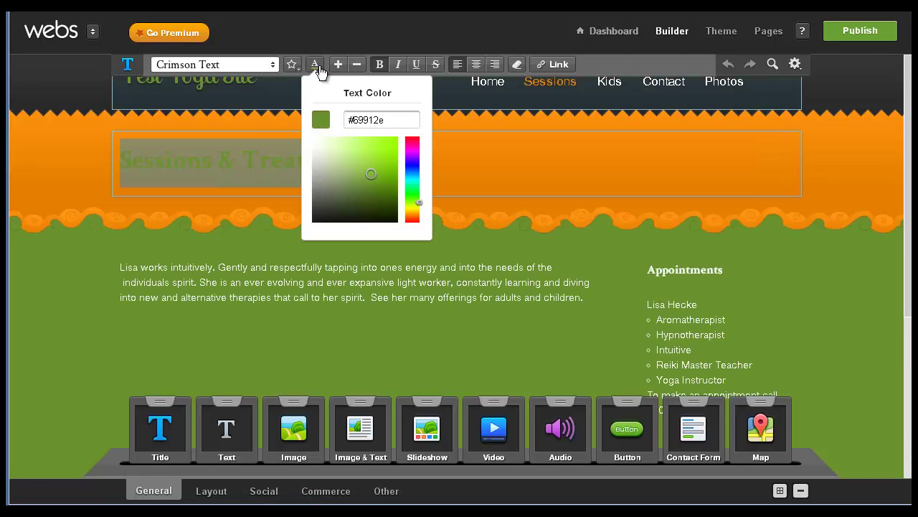
{"action": "triple_click", "coordinate": [394, 120]}
{"action": "type", "text": "#"}
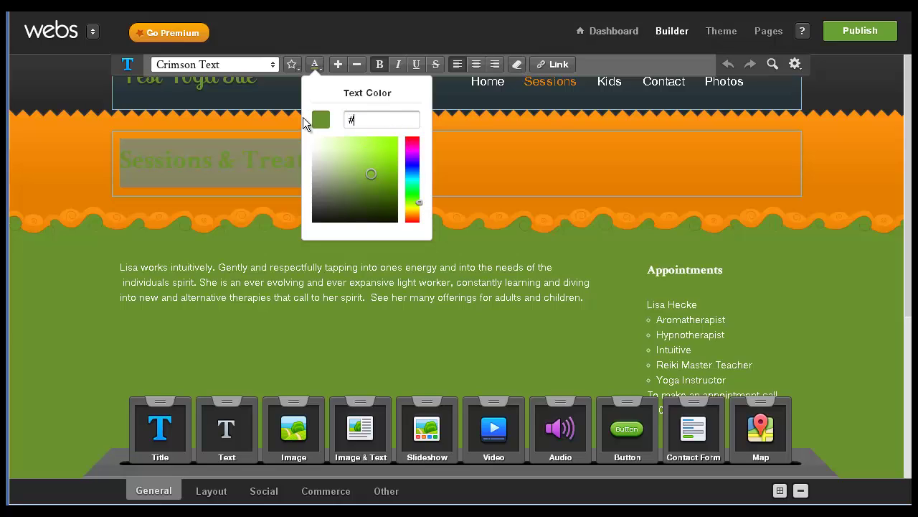
{"action": "type", "text": "ffffff"}
{"action": "key", "text": "Return"}
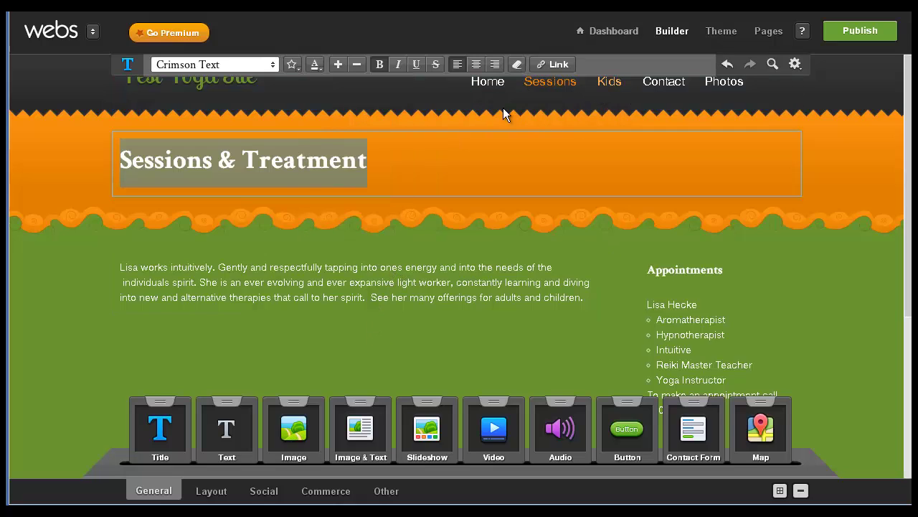
Step: Make the Bio page title white #ffffff
{"action": "left_click", "coordinate": [482, 109]}
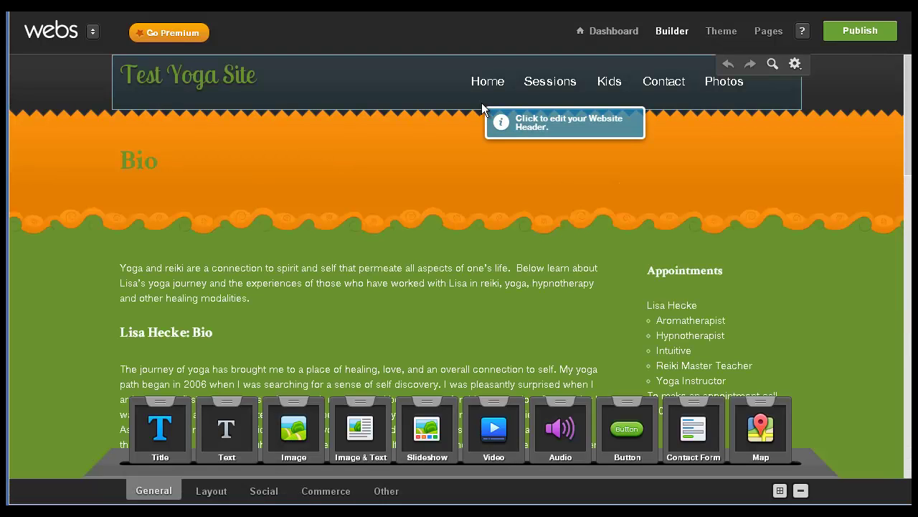
{"action": "double_click", "coordinate": [140, 156]}
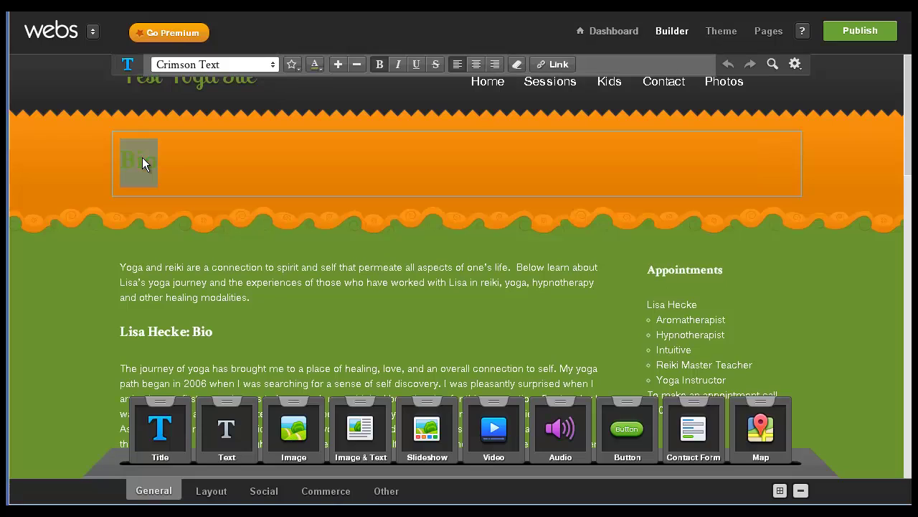
{"action": "left_click", "coordinate": [319, 65]}
{"action": "left_click_drag", "start_coordinate": [390, 119], "coordinate": [349, 119]}
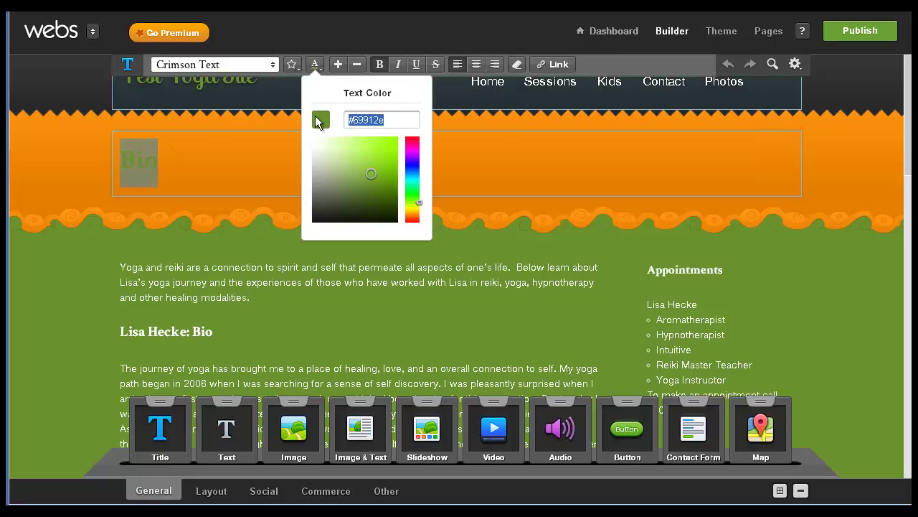
{"action": "type", "text": "#ffffff"}
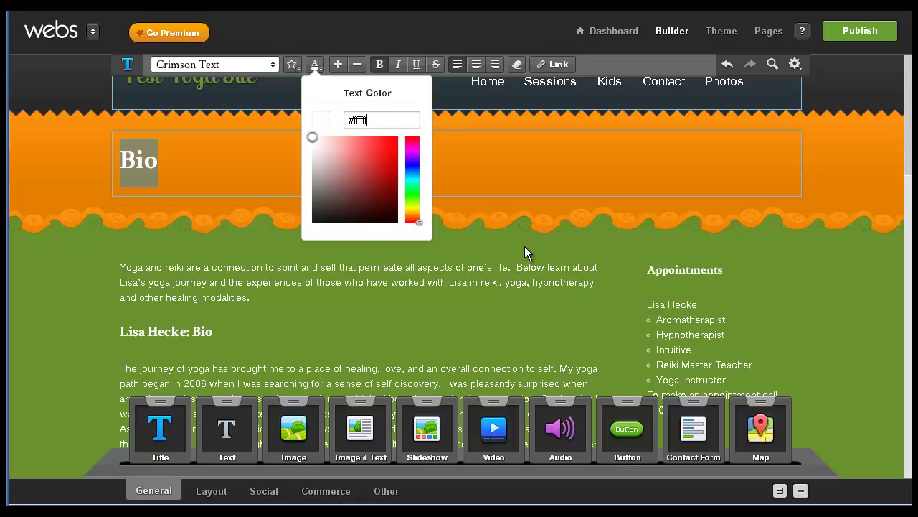
{"action": "left_click", "coordinate": [524, 246]}
Step: View the still-blue Blog page, then go back to Sessions & Treatment
{"action": "mouse_move", "coordinate": [486, 81]}
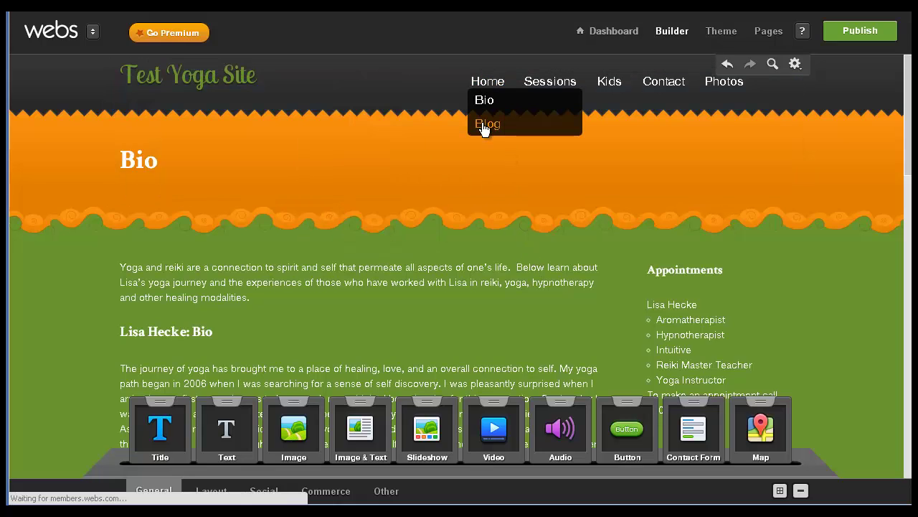
{"action": "left_click", "coordinate": [486, 125]}
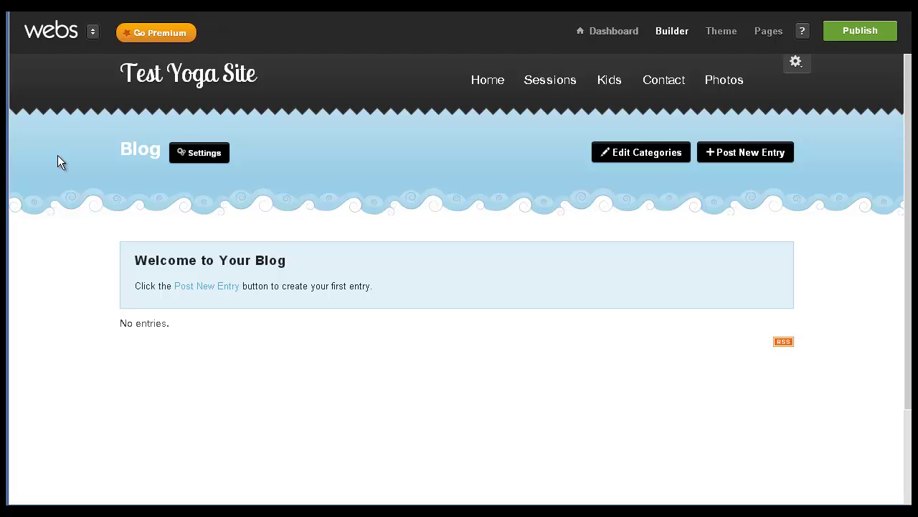
{"action": "left_click", "coordinate": [551, 80]}
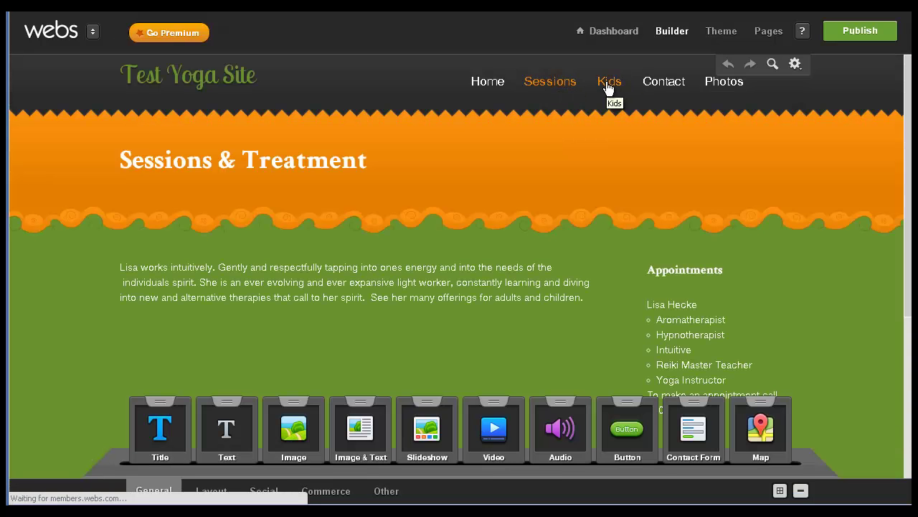
Step: Make the Kids page title white #fff
{"action": "left_click", "coordinate": [608, 84]}
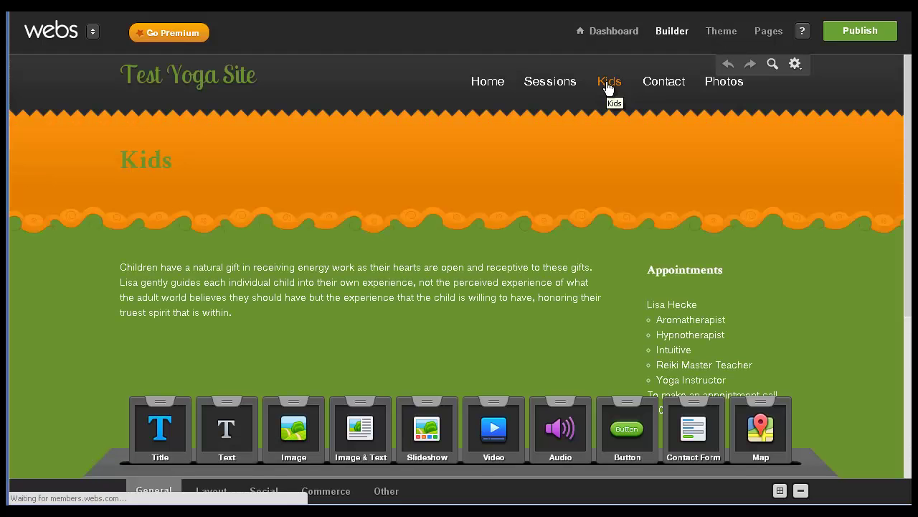
{"action": "left_click", "coordinate": [152, 154]}
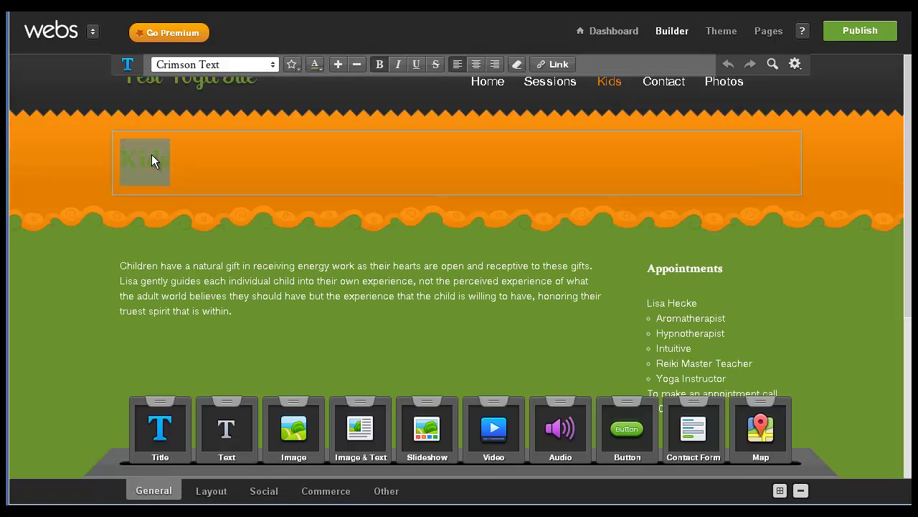
{"action": "left_click", "coordinate": [318, 69]}
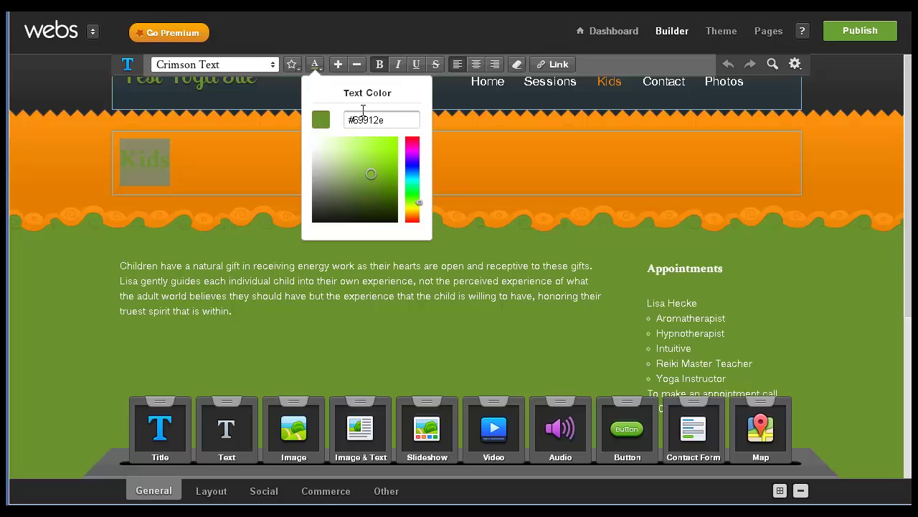
{"action": "left_click_drag", "start_coordinate": [388, 119], "coordinate": [337, 124]}
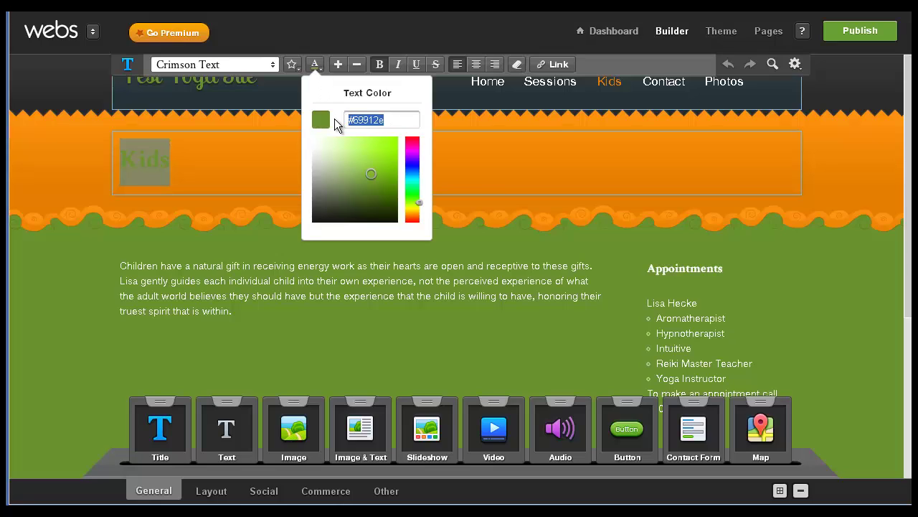
{"action": "type", "text": "#ffffff"}
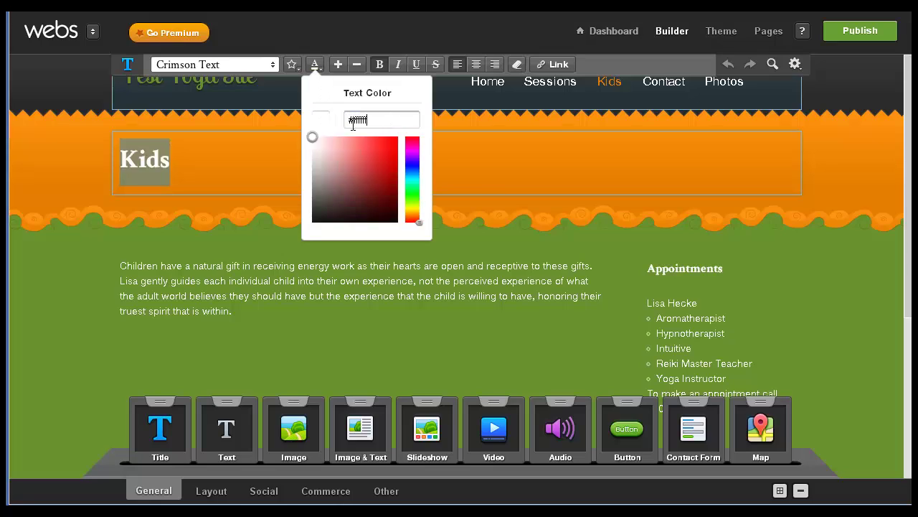
{"action": "left_click", "coordinate": [529, 248]}
Step: Make the Contact page title white #fff
{"action": "left_click", "coordinate": [658, 84]}
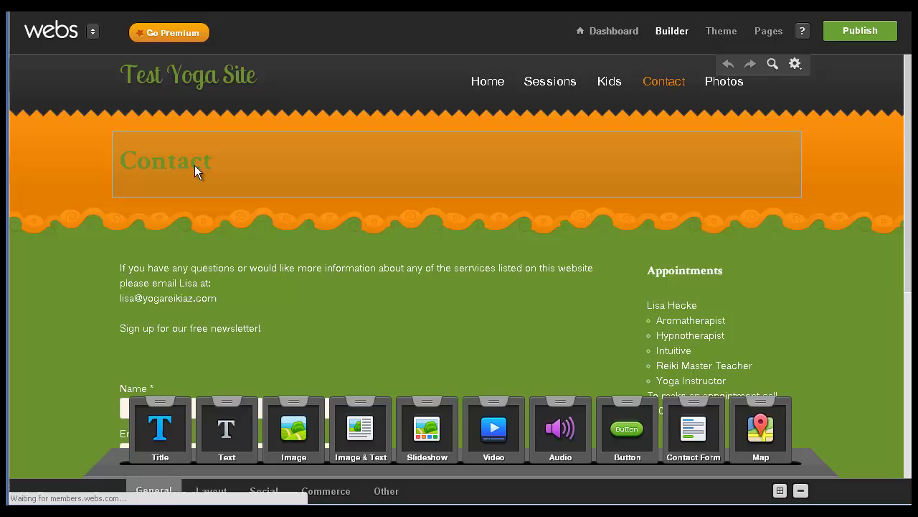
{"action": "double_click", "coordinate": [165, 165]}
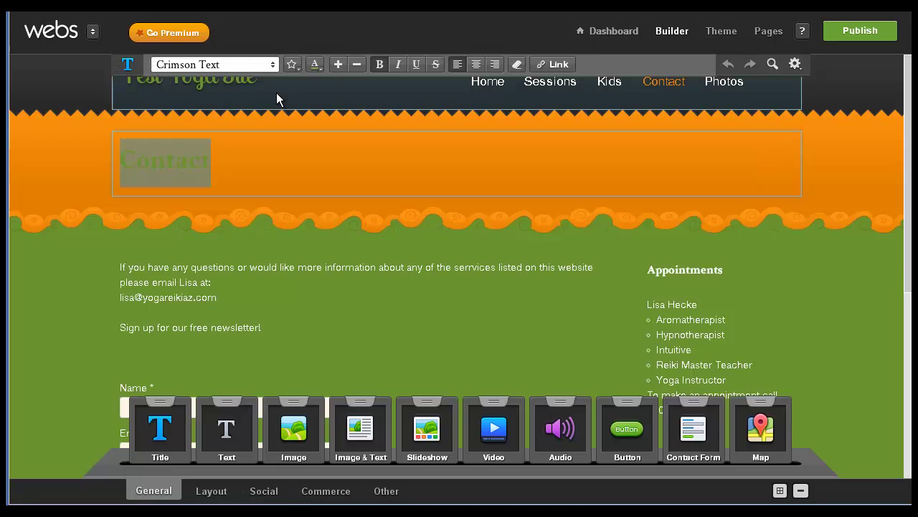
{"action": "left_click", "coordinate": [315, 66]}
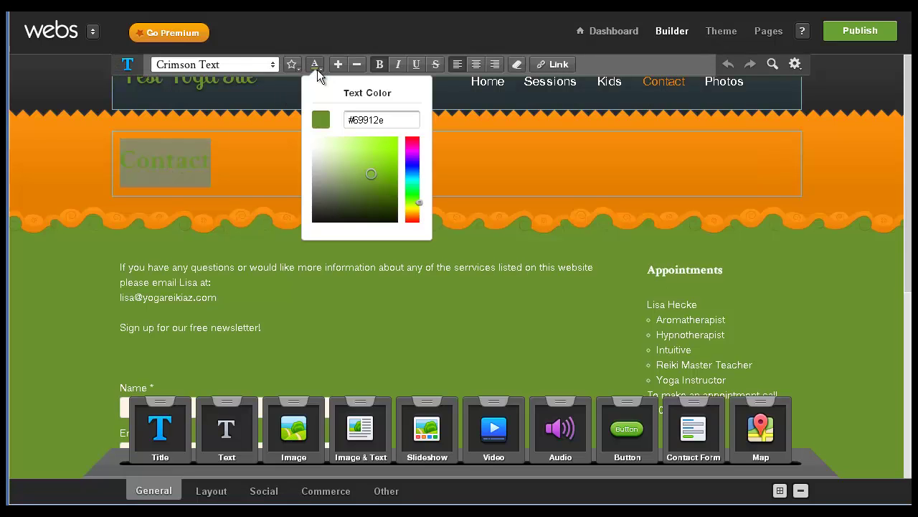
{"action": "double_click", "coordinate": [388, 117]}
{"action": "key", "text": "BackSpace"}
{"action": "type", "text": "ffffff"}
{"action": "left_click", "coordinate": [779, 105]}
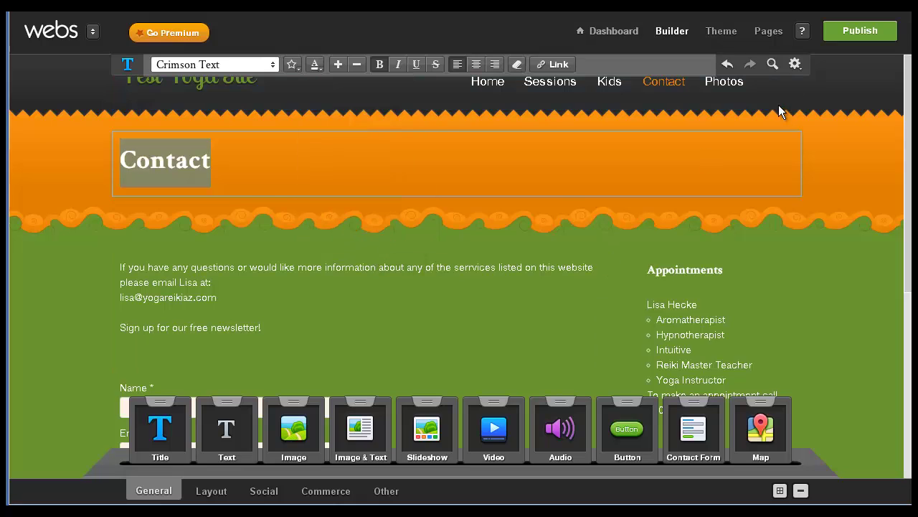
Step: Open the blue-themed Harbor Gallery photo page under Photos, then return to Home
{"action": "left_click", "coordinate": [724, 86]}
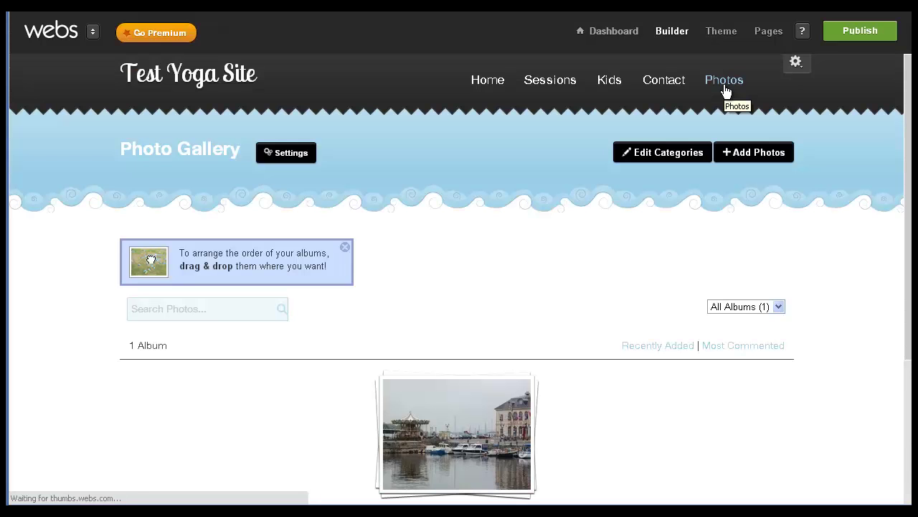
{"action": "left_click", "coordinate": [719, 101]}
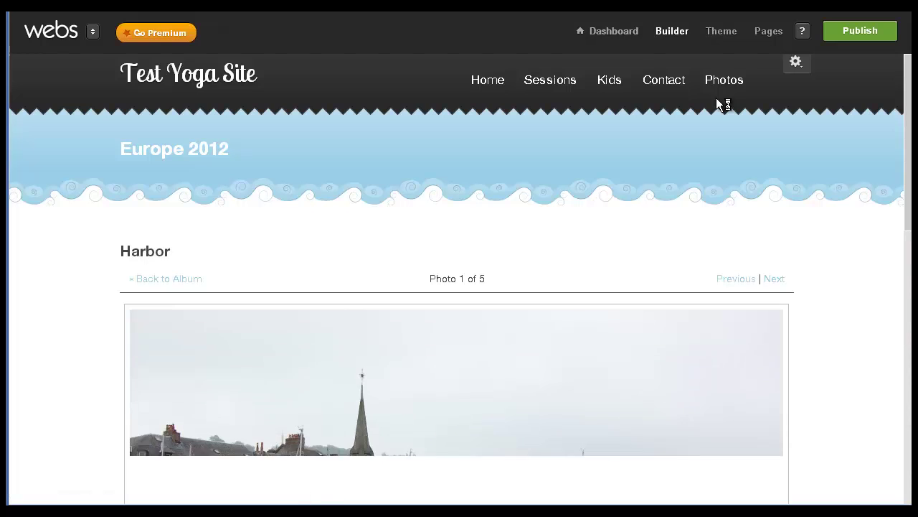
{"action": "mouse_move", "coordinate": [718, 85]}
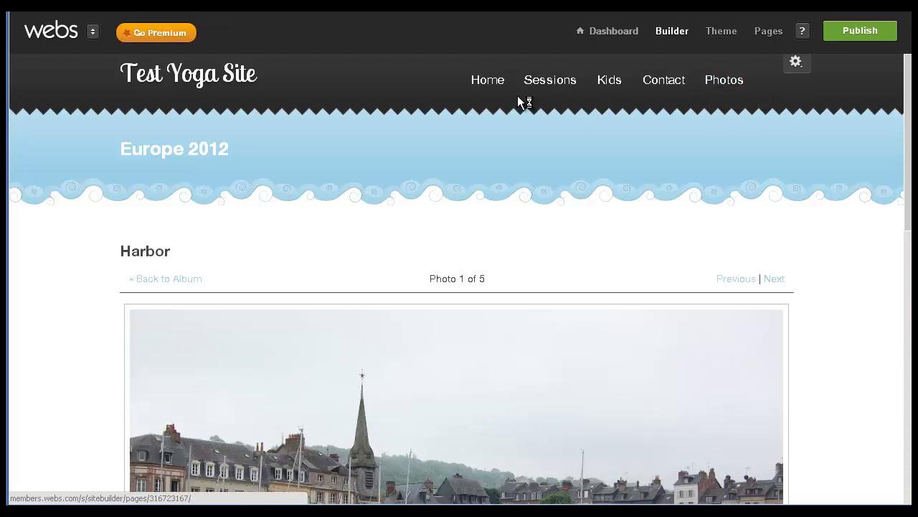
{"action": "mouse_move", "coordinate": [490, 87]}
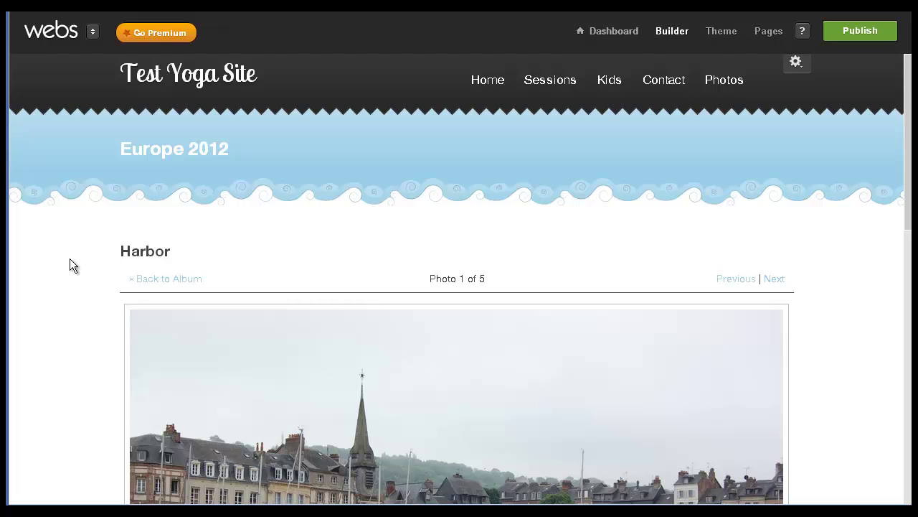
{"action": "left_click", "coordinate": [483, 75]}
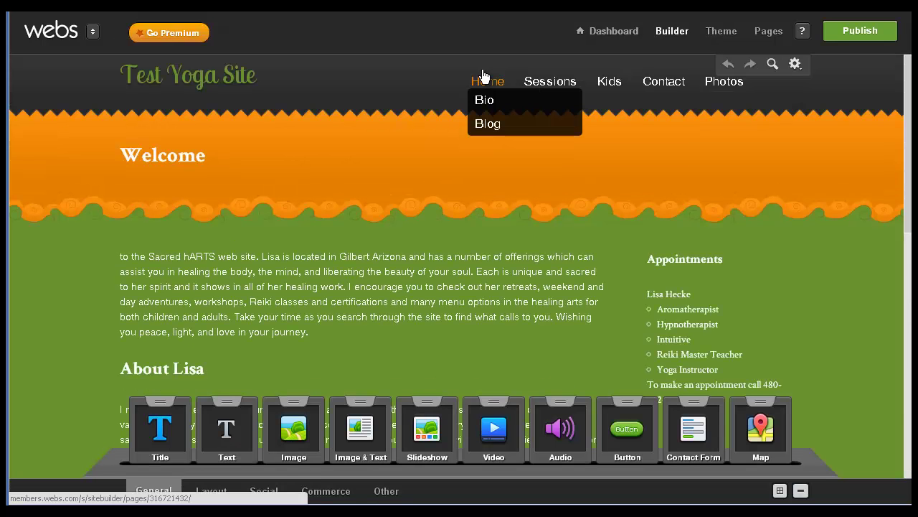
Step: Scroll the Home page from the white Welcome banner past About Lisa and Upcoming Events to the orange footer
{"action": "scroll", "coordinate": [897, 300], "scroll_direction": "down", "scroll_amount": 4}
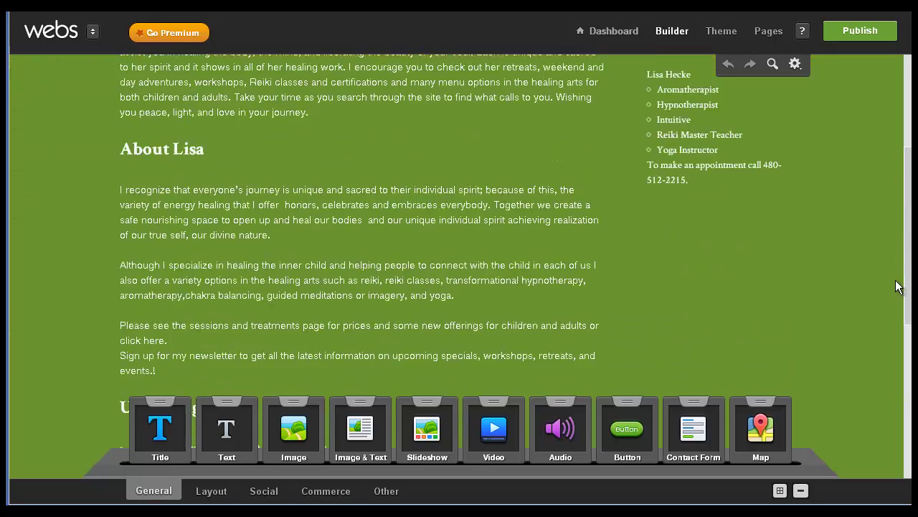
{"action": "scroll", "coordinate": [897, 300], "scroll_direction": "down", "scroll_amount": 4}
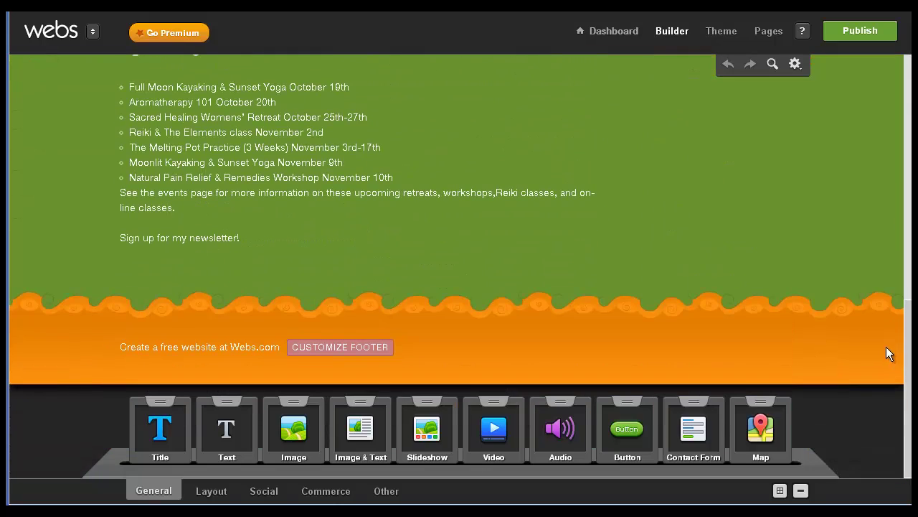
{"action": "scroll", "coordinate": [887, 350], "scroll_direction": "up", "scroll_amount": 8}
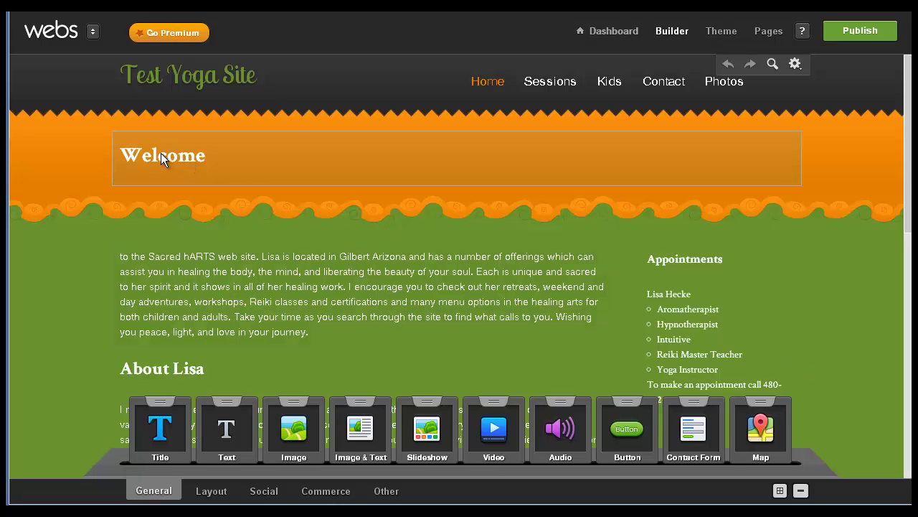
{"action": "scroll", "coordinate": [256, 287], "scroll_direction": "down", "scroll_amount": 3}
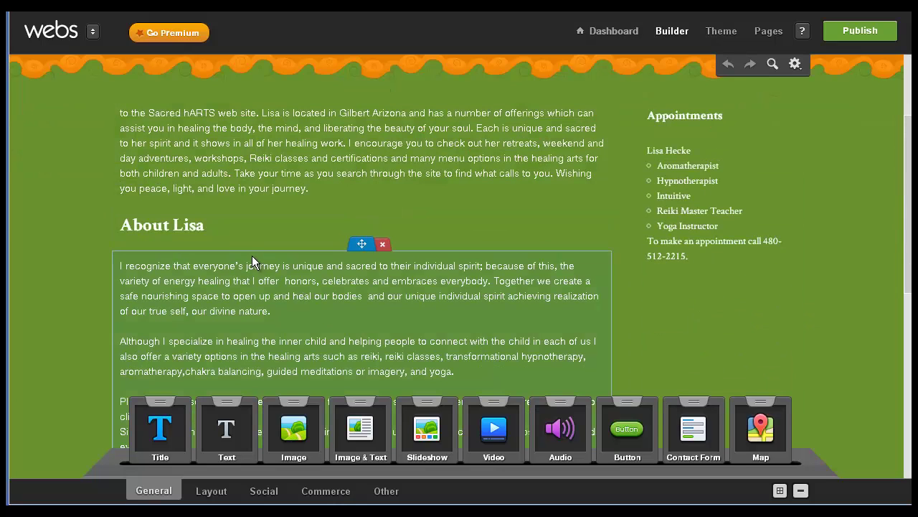
{"action": "scroll", "coordinate": [530, 234], "scroll_direction": "up", "scroll_amount": 3}
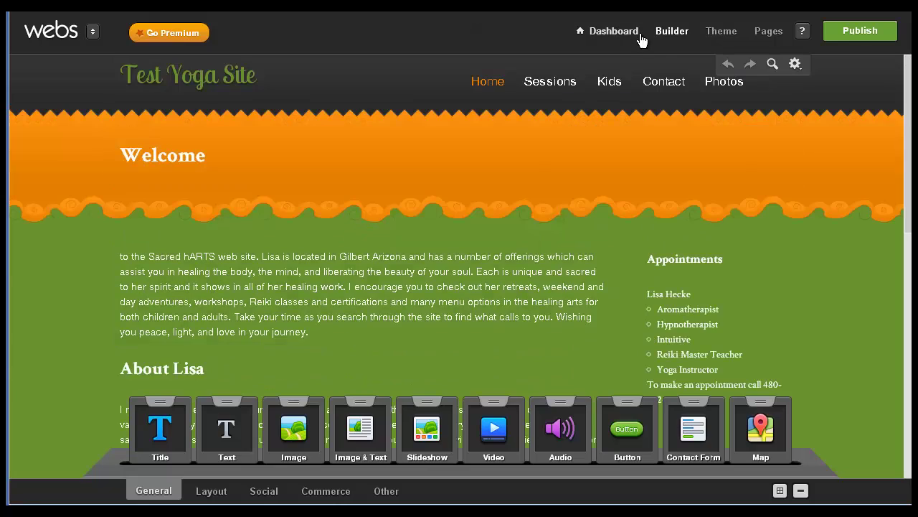
{"action": "scroll", "coordinate": [33, 322], "scroll_direction": "down", "scroll_amount": 10}
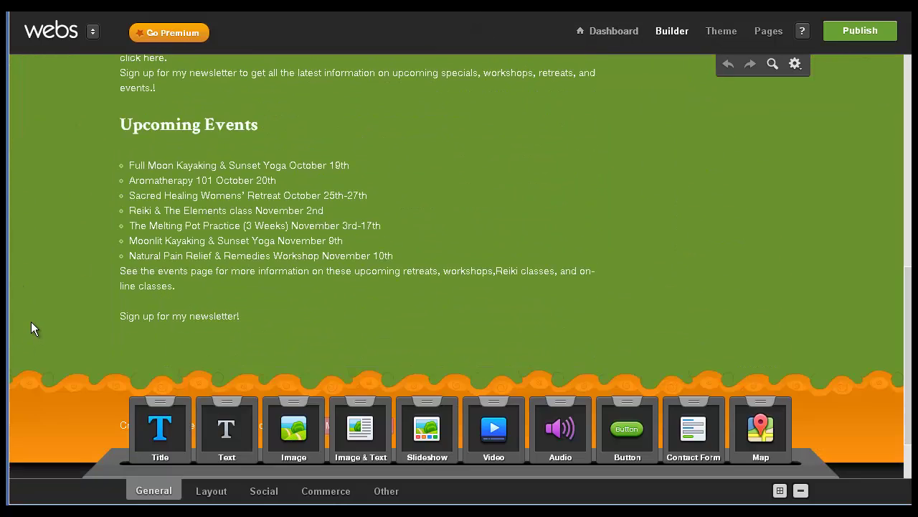
{"action": "scroll", "coordinate": [29, 317], "scroll_direction": "up", "scroll_amount": 10}
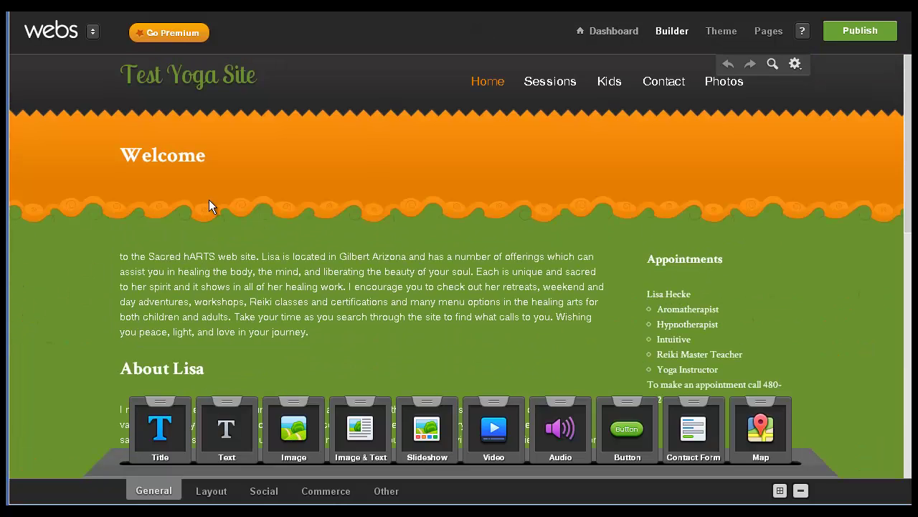